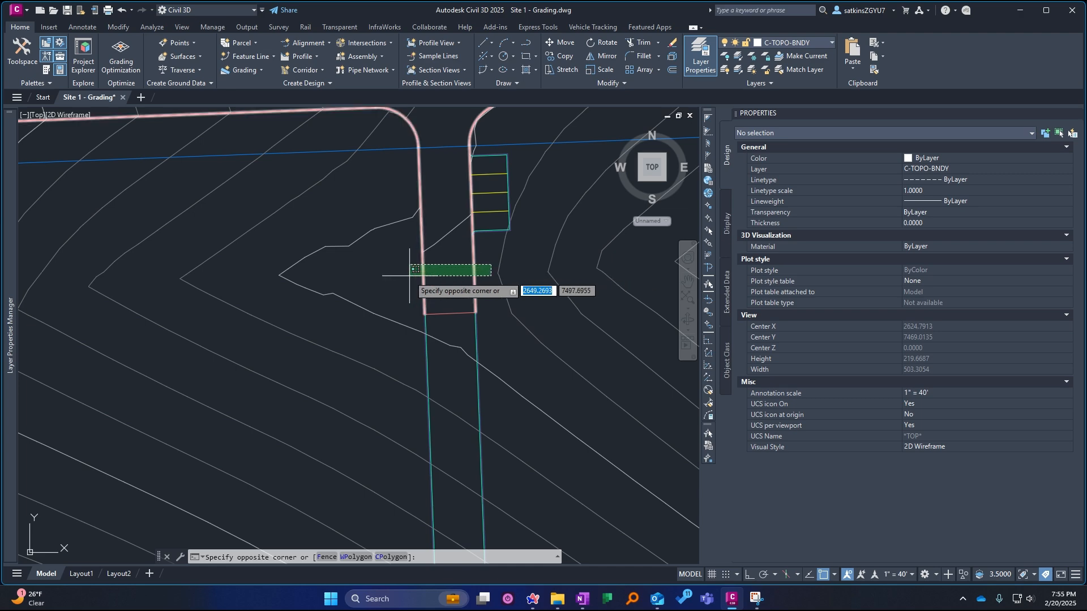
pyautogui.click(407, 277)
pyautogui.scroll(-3, 408, 266)
pyautogui.scroll(2, 397, 249)
pyautogui.press('Escape')
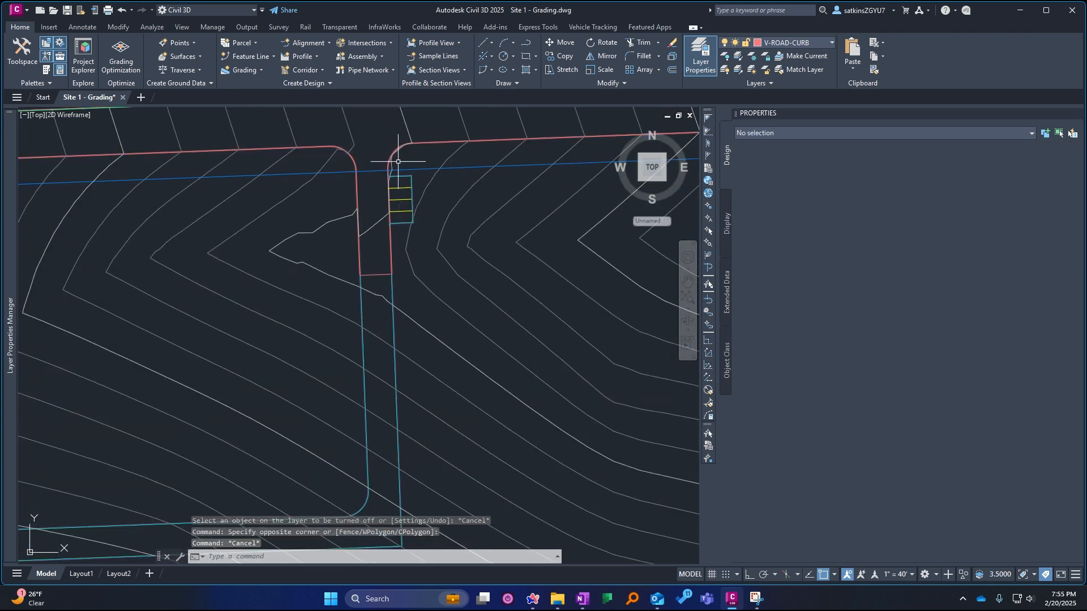
pyautogui.scroll(2, 378, 238)
pyautogui.scroll(-3, 432, 311)
pyautogui.scroll(2, 388, 161)
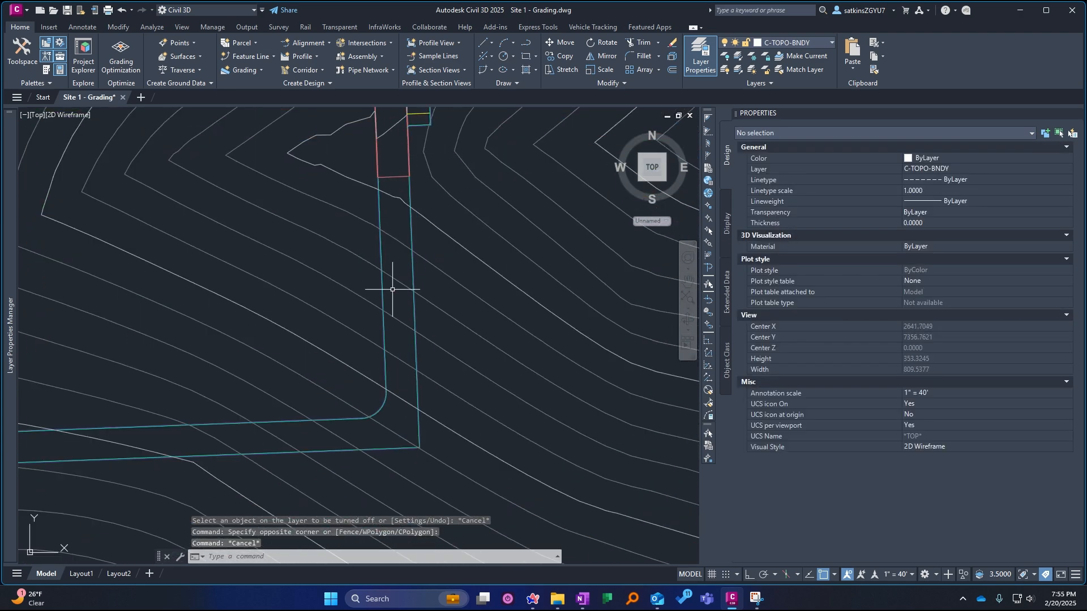
pyautogui.click(422, 306)
pyautogui.click(374, 295)
pyautogui.moveTo(372, 324); pyautogui.dragTo(170, 300, button='middle')
pyautogui.keyDown('shift'); pyautogui.click(474, 264); pyautogui.keyUp('shift')
pyautogui.scroll(-3, 456, 279)
pyautogui.scroll(4, 400, 310)
pyautogui.press('Escape')
pyautogui.moveTo(570, 283); pyautogui.dragTo(392, 330, button='middle')
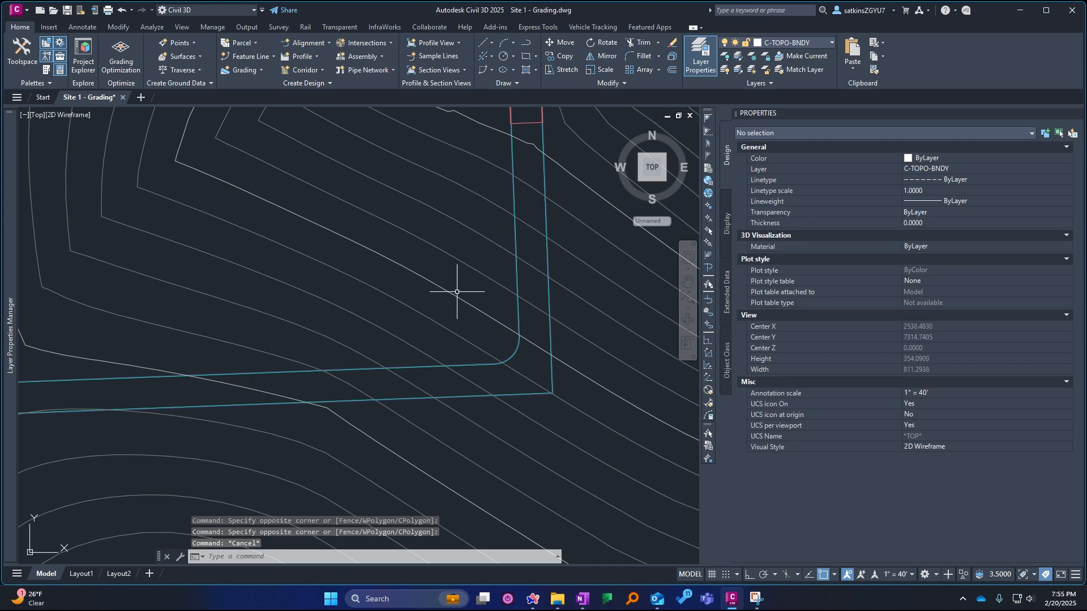
# Step: Close the Properties palette and restore the previous layer state
pyautogui.moveTo(456, 294); pyautogui.dragTo(388, 357, button='middle')
pyautogui.hotkey('ctrl', '1')
pyautogui.scroll(-2, 461, 271)
pyautogui.moveTo(344, 267); pyautogui.dragTo(328, 289, button='middle')
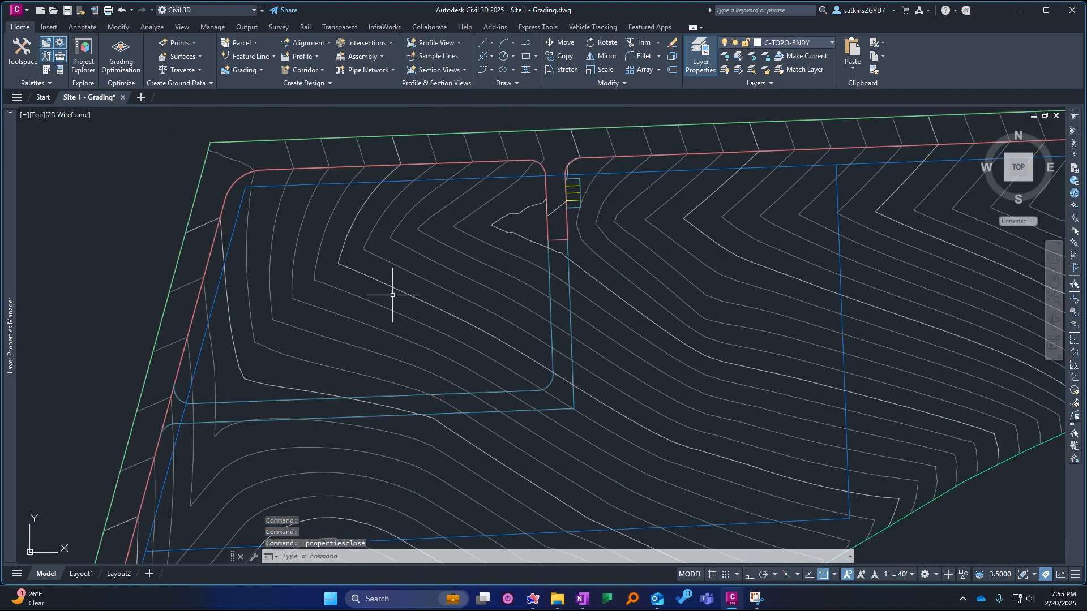
pyautogui.write('P')
pyautogui.press('Return')
pyautogui.press('Escape')
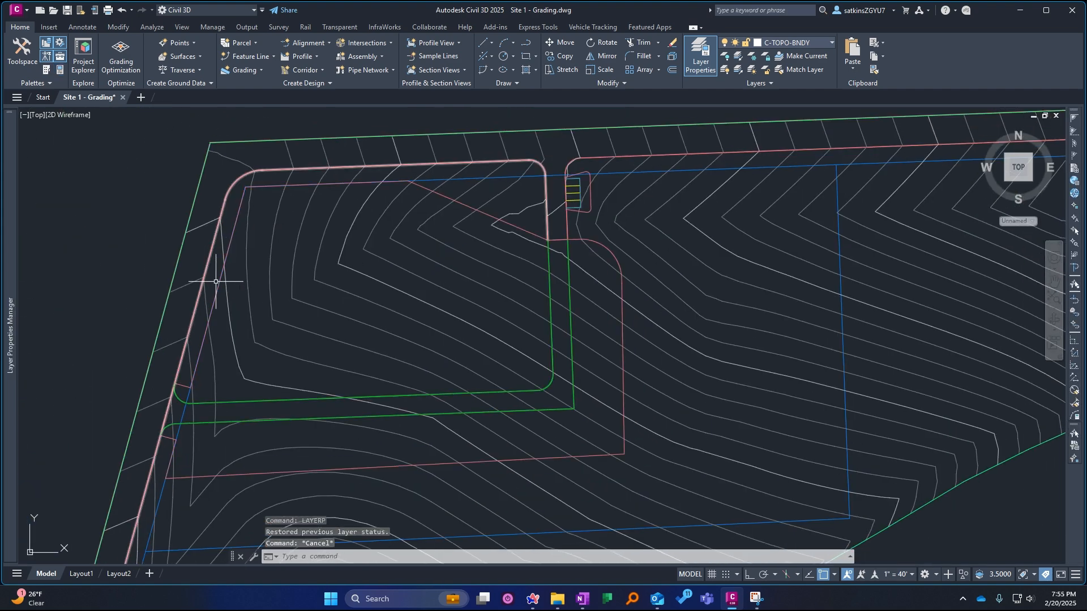
pyautogui.write('TOLO')
pyautogui.press('Escape')
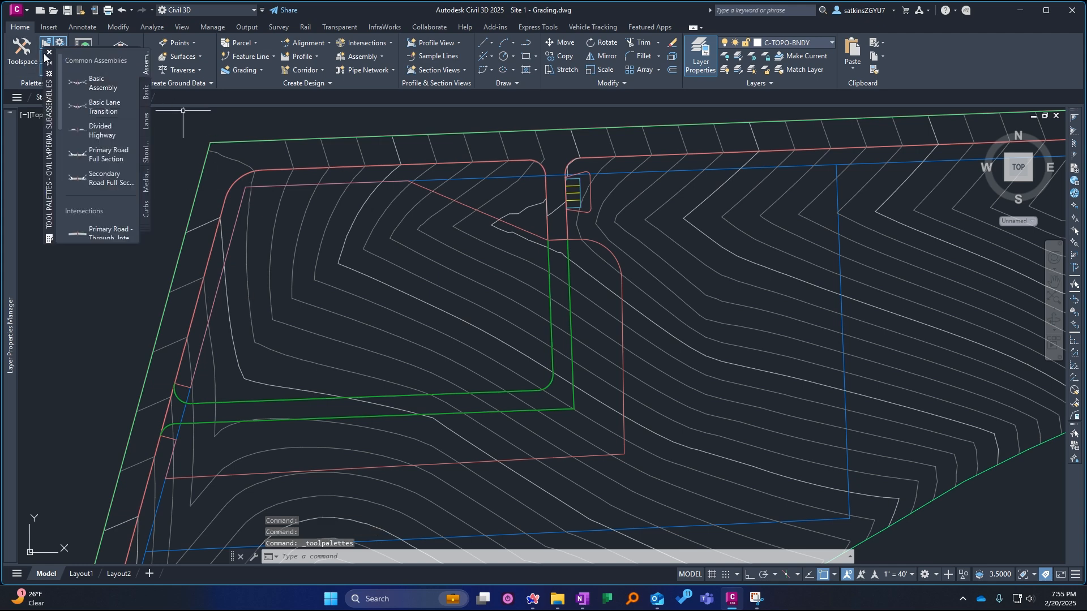
pyautogui.click(59, 69)
pyautogui.hotkey('ctrl', '1')
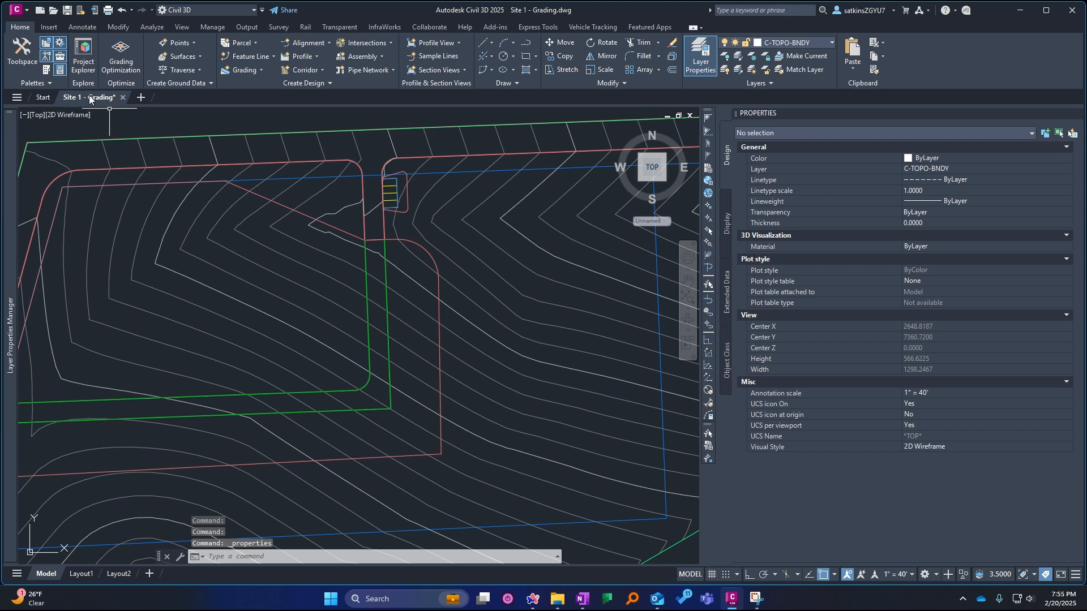
# Step: Show the Toolspace, list the drawing's surfaces and set the Finished Grade surface style to Contours 1' and 5' (Design)
pyautogui.click(35, 61)
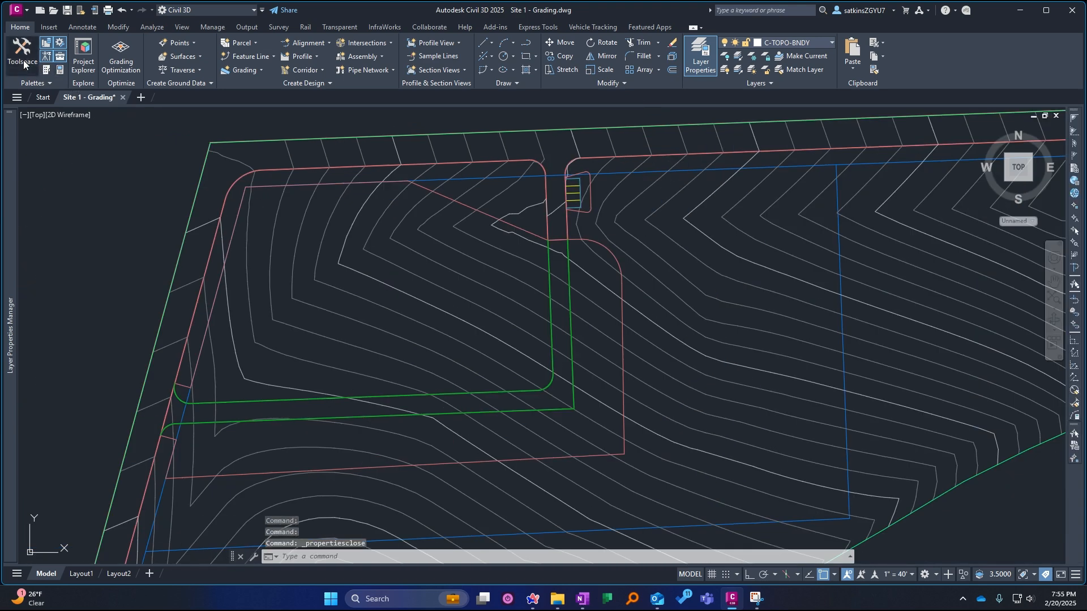
pyautogui.click(36, 191)
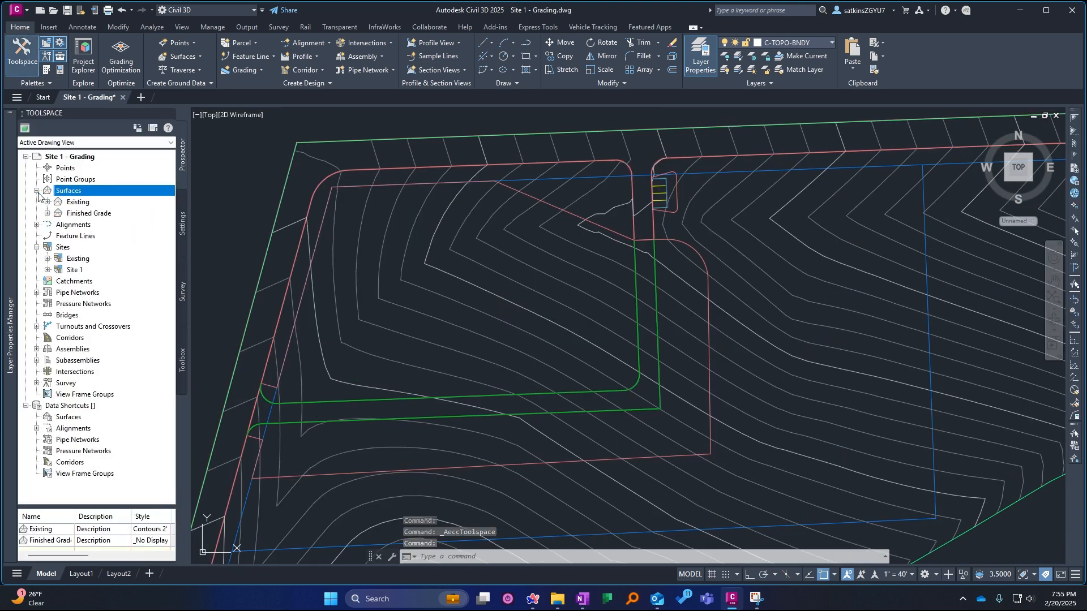
pyautogui.click(153, 529)
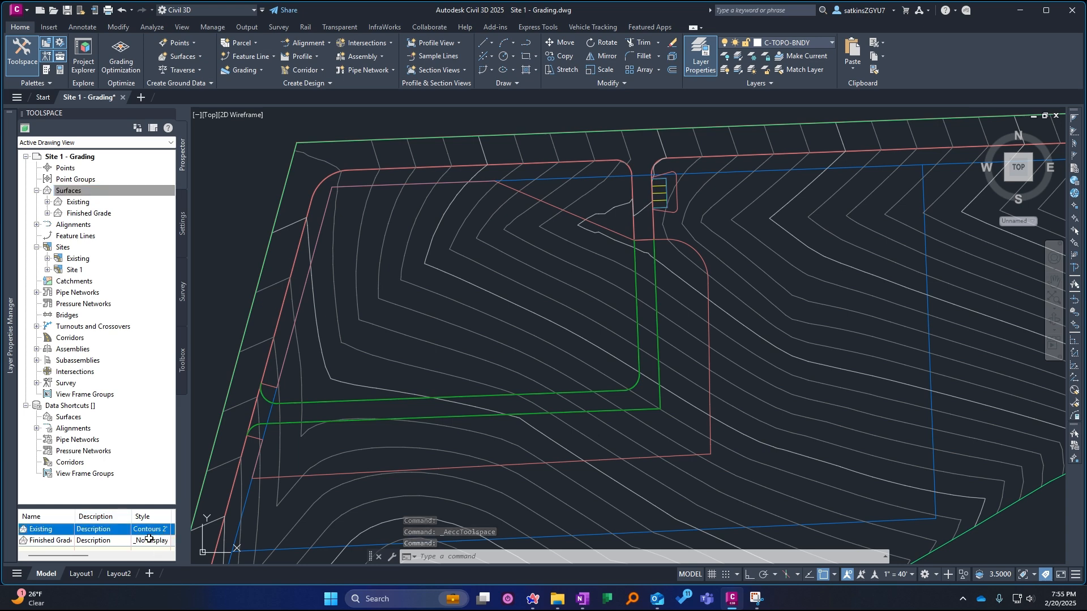
pyautogui.click(149, 541)
pyautogui.click(148, 542)
pyautogui.click(565, 291)
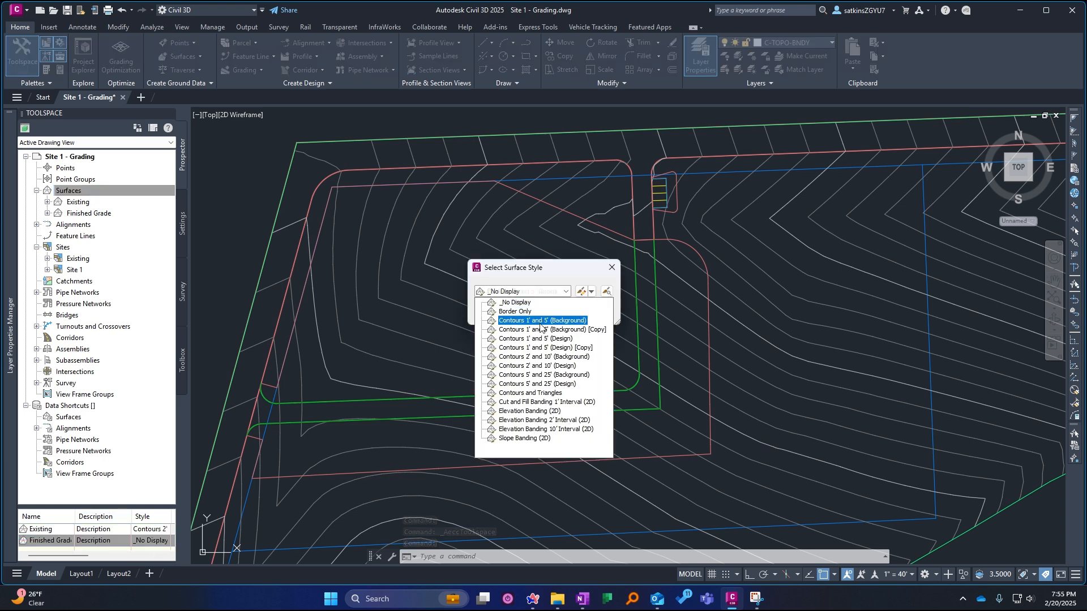
pyautogui.click(535, 338)
pyautogui.click(492, 313)
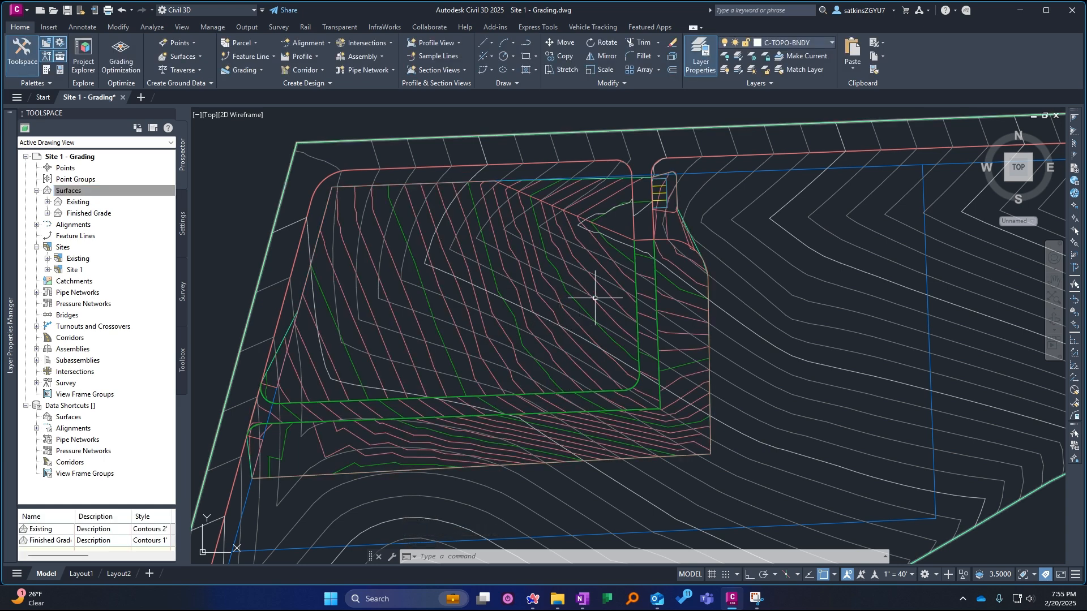
# Step: Run Delete Line on the Finished Grade surface and fence-select the stray triangle edges along the west boundary just above the driveway opening
pyautogui.scroll(3, 665, 341)
pyautogui.press('Escape')
pyautogui.press('Escape')
pyautogui.click(663, 354)
pyautogui.scroll(-2, 650, 322)
pyautogui.moveTo(634, 240); pyautogui.dragTo(591, 243, button='middle')
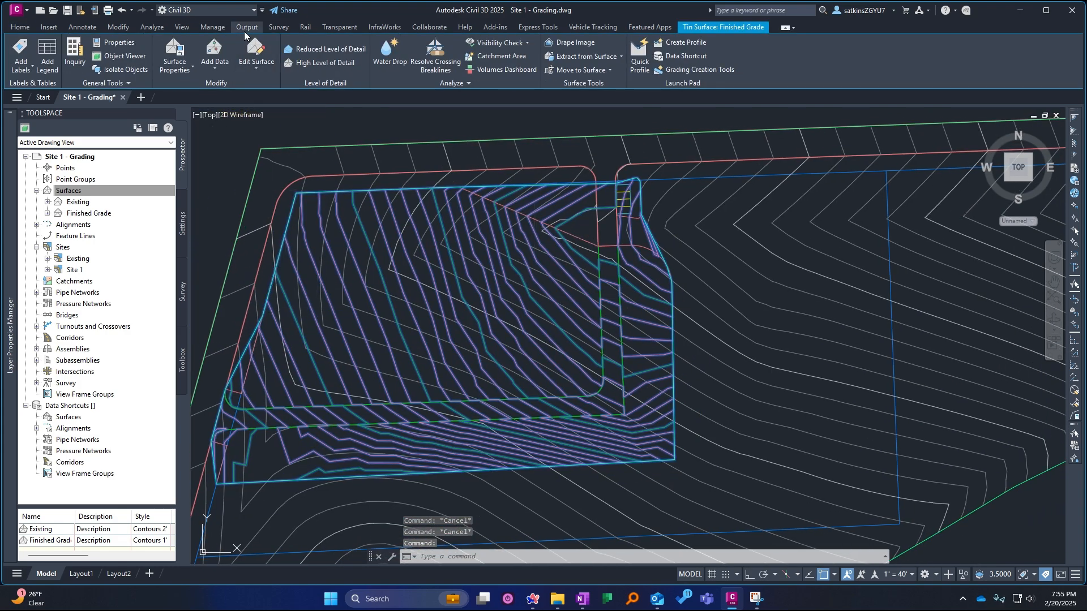
pyautogui.click(259, 61)
pyautogui.click(285, 111)
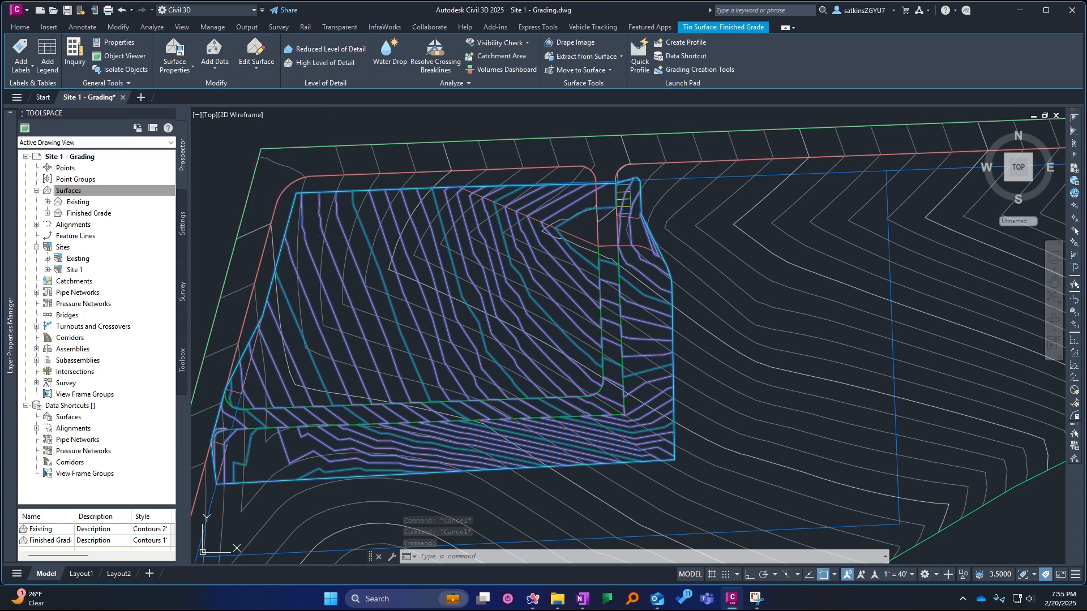
pyautogui.scroll(4, 368, 306)
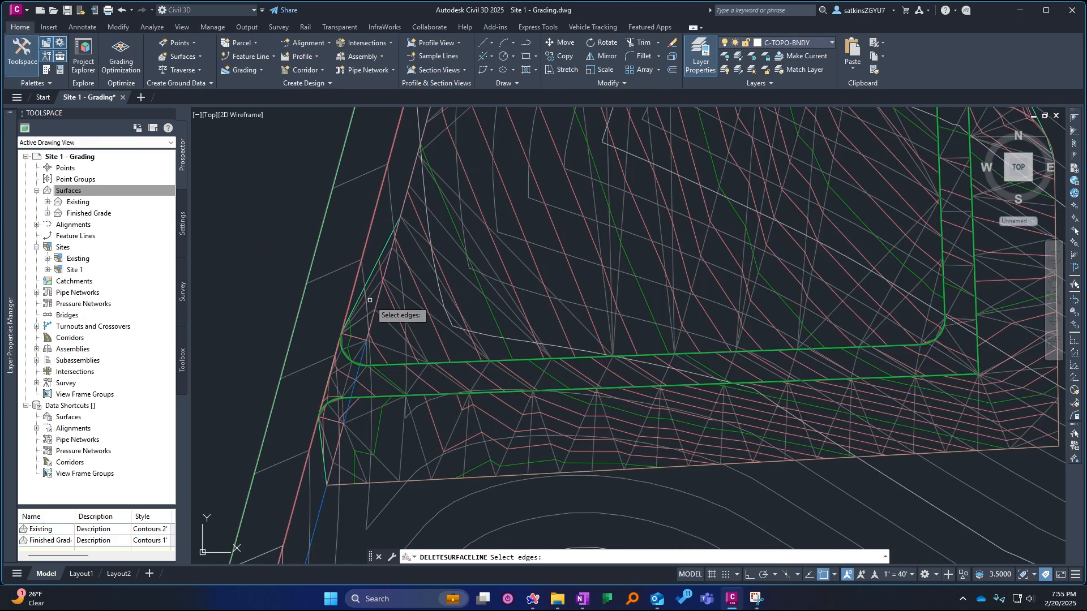
pyautogui.scroll(2, 370, 300)
pyautogui.write('F')
pyautogui.press('Return')
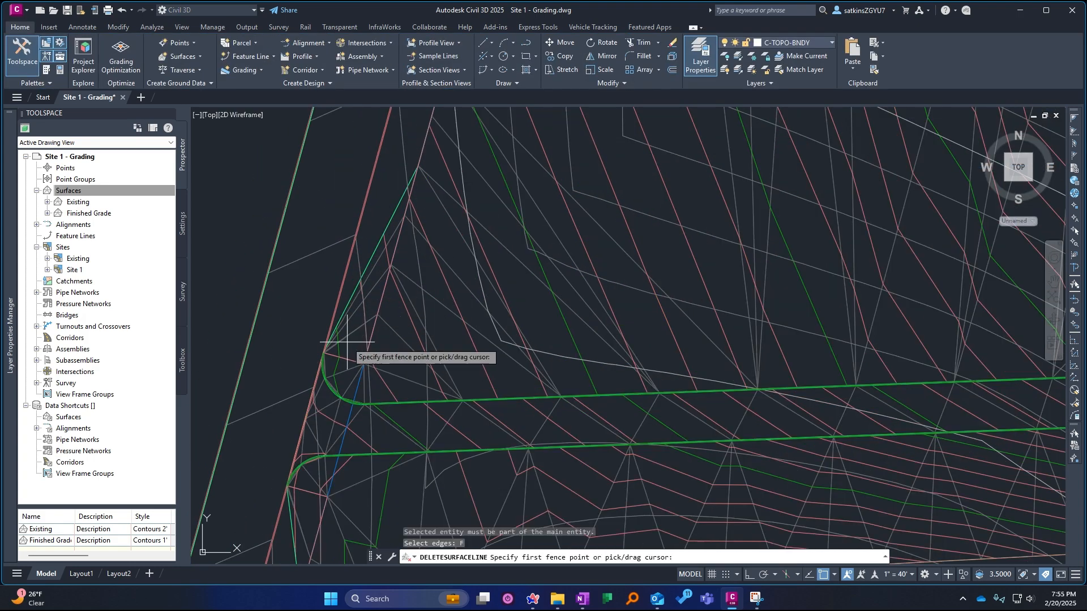
pyautogui.click(351, 341)
pyautogui.click(390, 185)
pyautogui.scroll(-2, 391, 186)
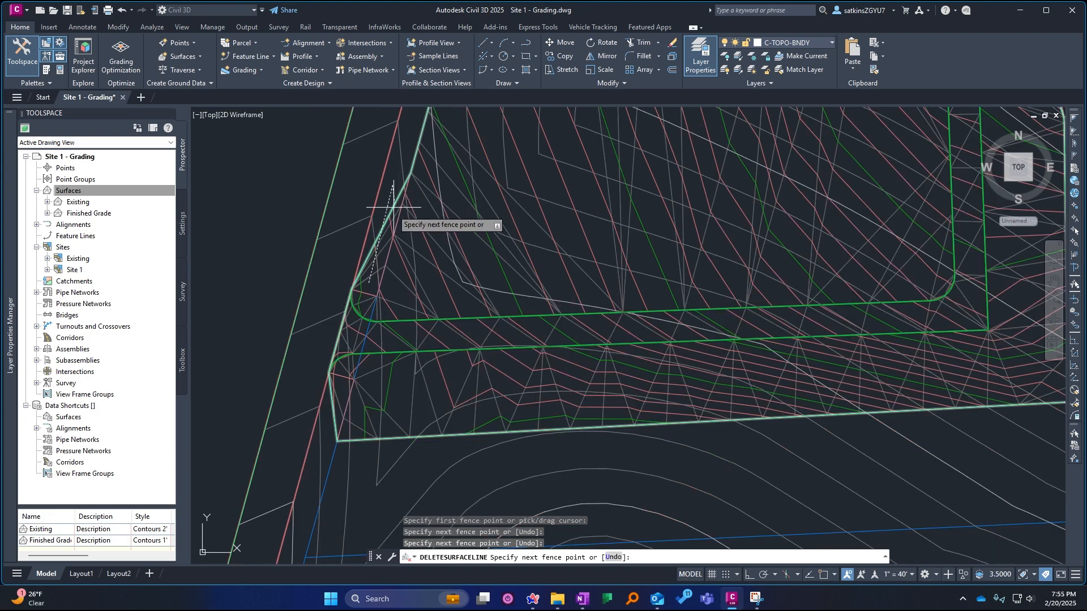
pyautogui.moveTo(390, 216); pyautogui.dragTo(314, 441, button='middle')
pyautogui.moveTo(328, 355); pyautogui.dragTo(352, 215, button='middle')
pyautogui.press('Return')
# Step: Fence-select the stray edges beside the southwest driveway curb return and delete all the selected surface edges
pyautogui.moveTo(343, 380); pyautogui.dragTo(399, 247, button='middle')
pyautogui.scroll(2, 367, 304)
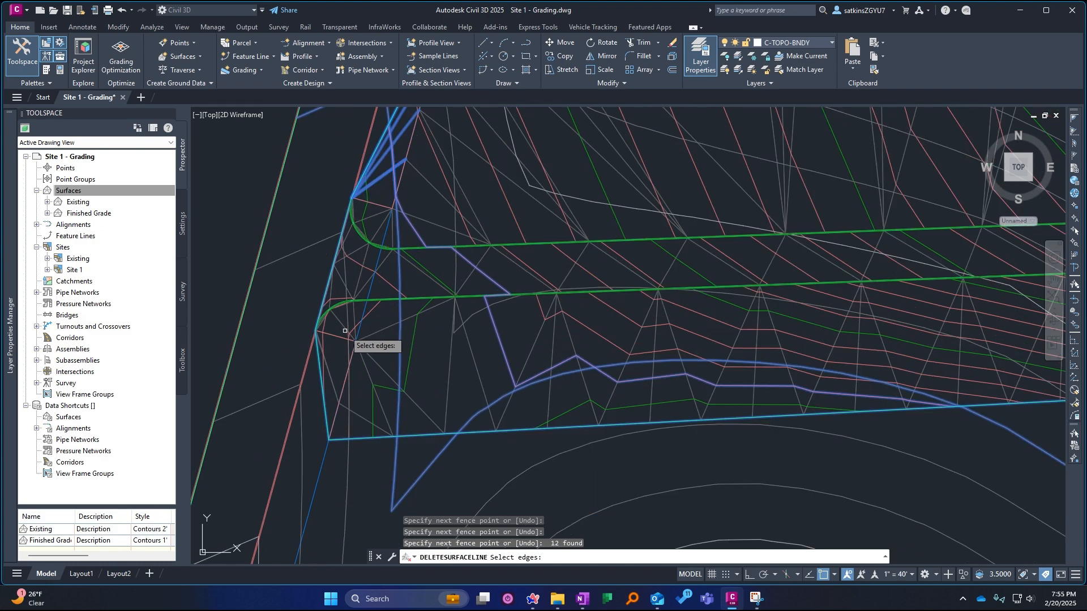
pyautogui.scroll(2, 345, 331)
pyautogui.write('F')
pyautogui.press('Return')
pyautogui.click(332, 362)
pyautogui.click(300, 465)
pyautogui.scroll(-4, 300, 465)
pyautogui.press('Return')
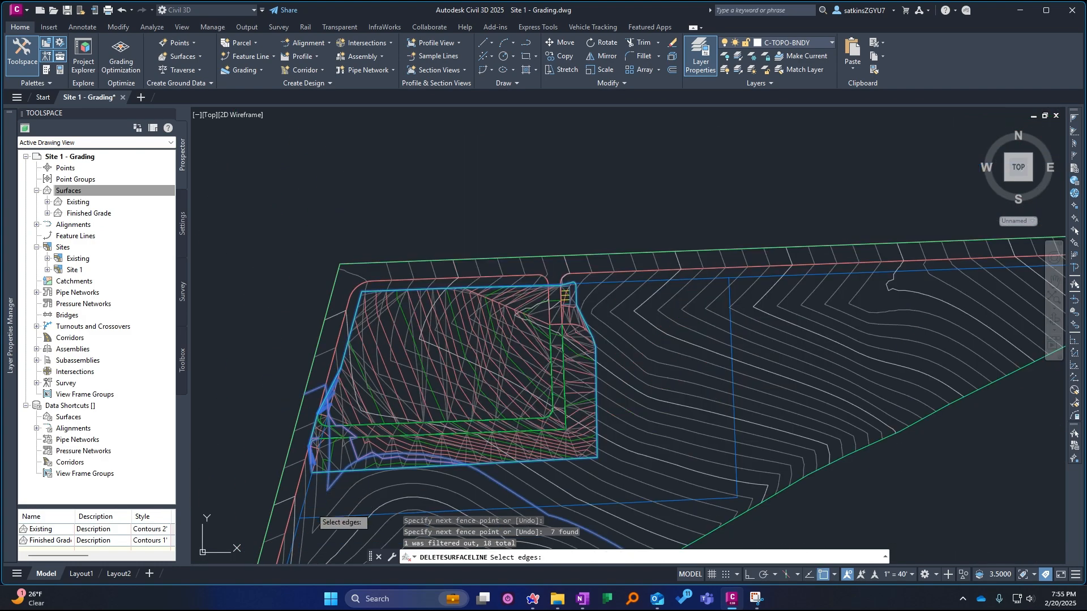
pyautogui.scroll(2, 364, 372)
pyautogui.scroll(-2, 364, 371)
pyautogui.moveTo(406, 281); pyautogui.dragTo(240, 328, button='middle')
pyautogui.scroll(2, 479, 270)
pyautogui.scroll(2, 548, 311)
pyautogui.write('F')
pyautogui.press('Return')
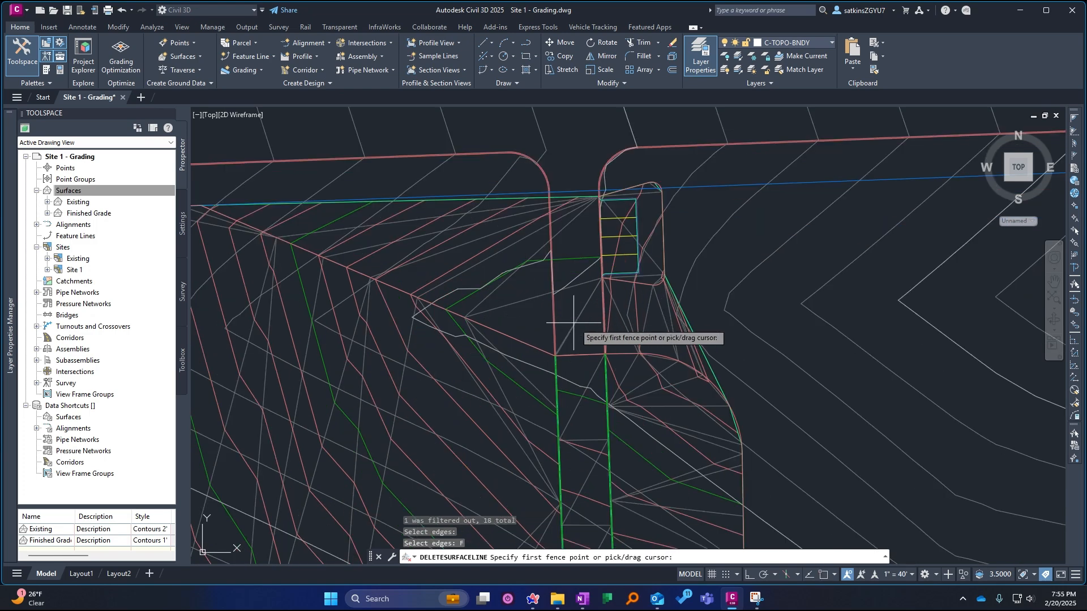
# Step: End the Delete Line command and maintain the current surface display with a new style
pyautogui.press('Escape')
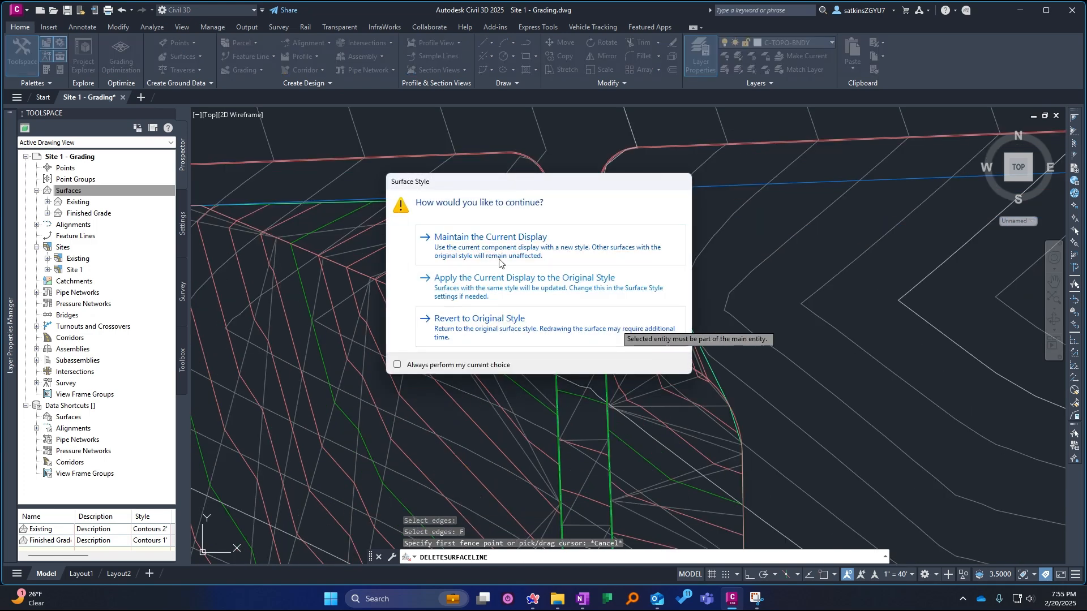
pyautogui.click(511, 238)
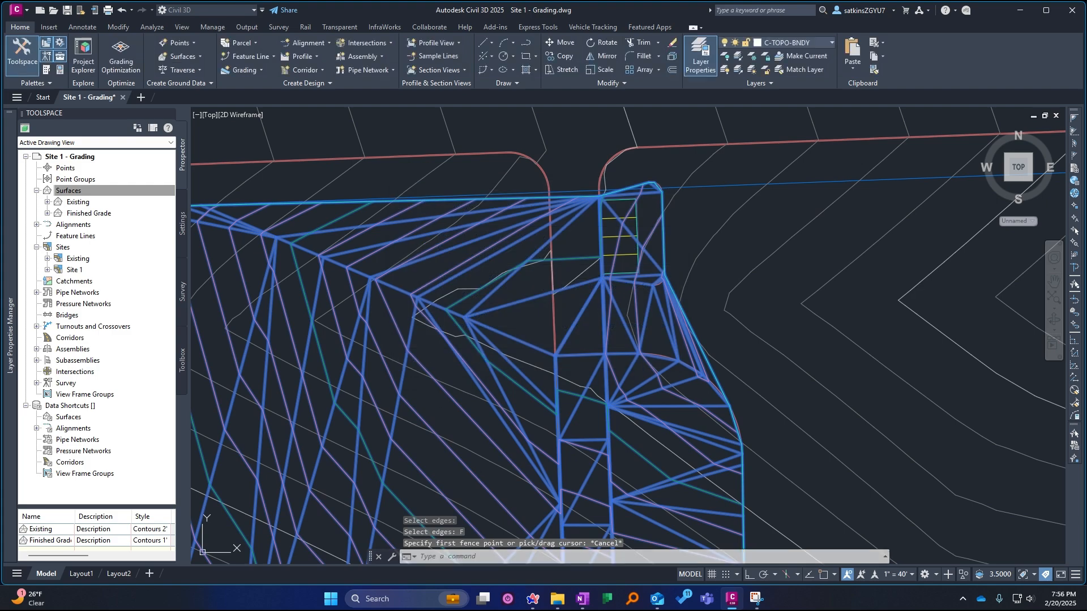
pyautogui.scroll(-2, 512, 243)
pyautogui.press('Escape')
pyautogui.click(558, 219)
pyautogui.press('Escape')
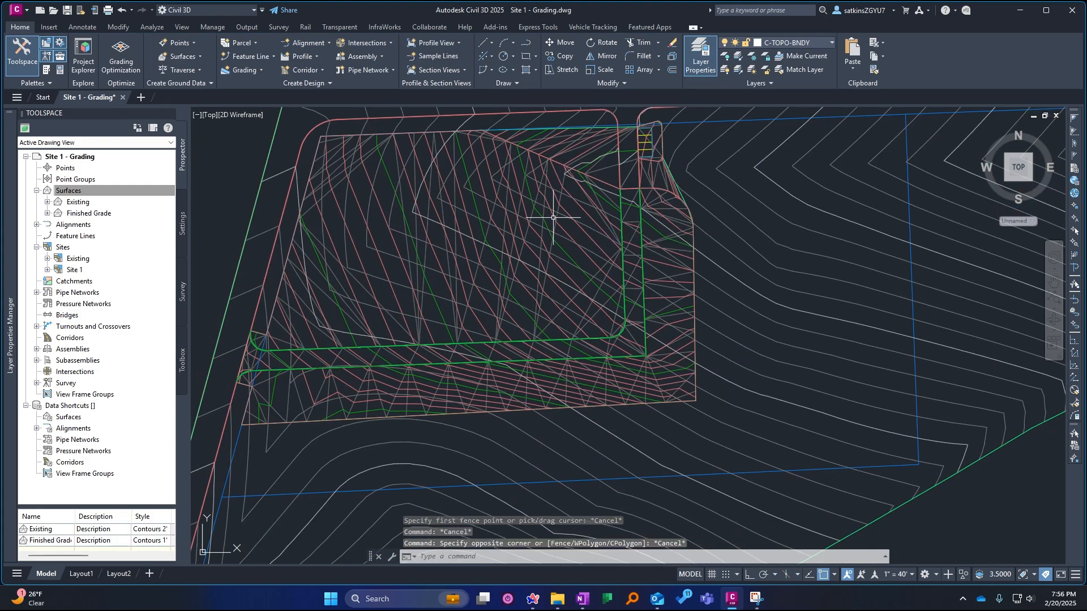
pyautogui.scroll(2, 561, 206)
pyautogui.click(565, 193)
pyautogui.moveTo(566, 193); pyautogui.dragTo(511, 344, button='middle')
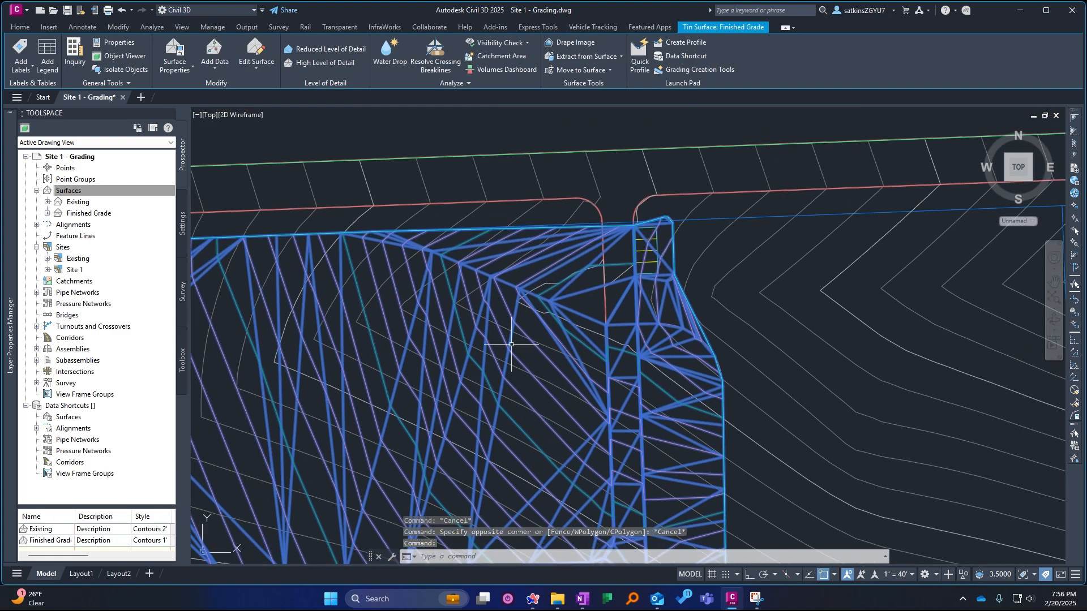
pyautogui.scroll(1, 666, 280)
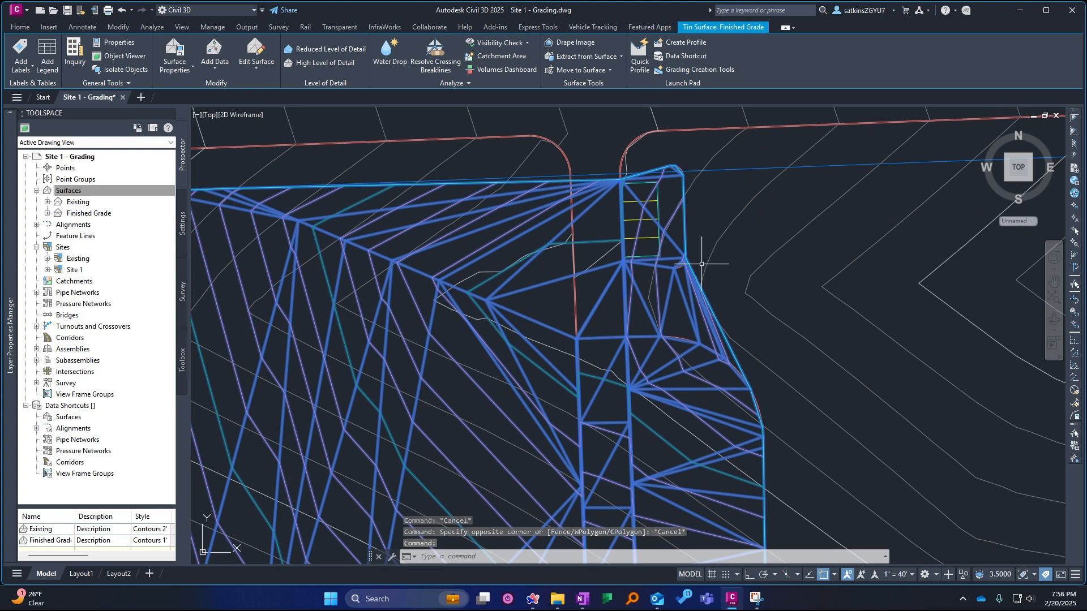
pyautogui.press('Escape')
# Step: Select a grading feature line with all similar ones and examine where the surface triangles extend beyond them near the north driveway
pyautogui.scroll(-2, 684, 342)
pyautogui.click(686, 343)
pyautogui.moveTo(686, 336); pyautogui.dragTo(662, 277, button='middle')
pyautogui.scroll(-4, 663, 277)
pyautogui.rightClick(661, 271)
pyautogui.click(660, 269)
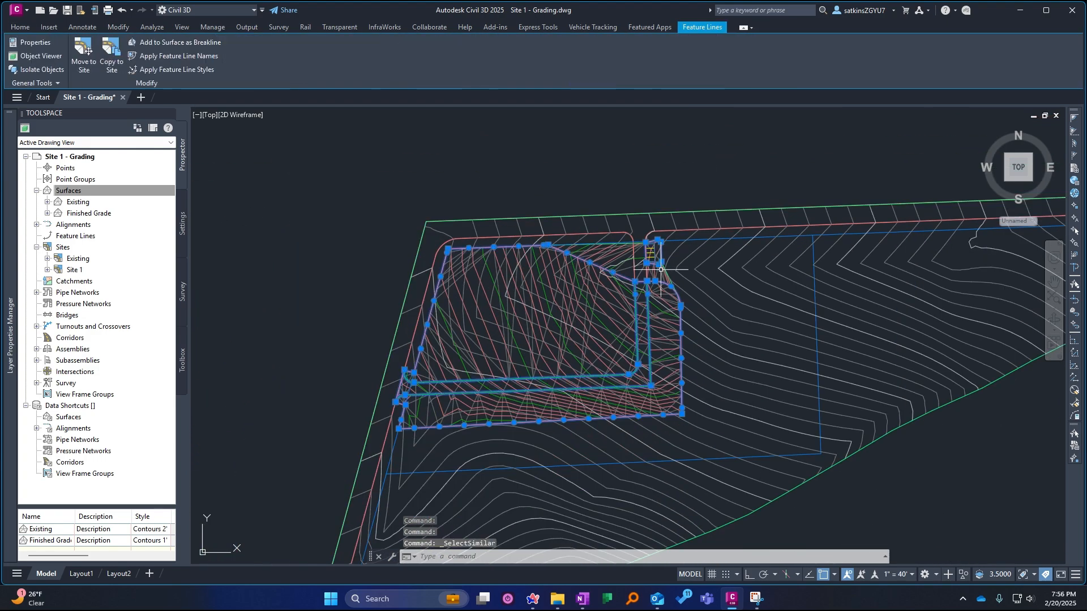
pyautogui.scroll(4, 661, 269)
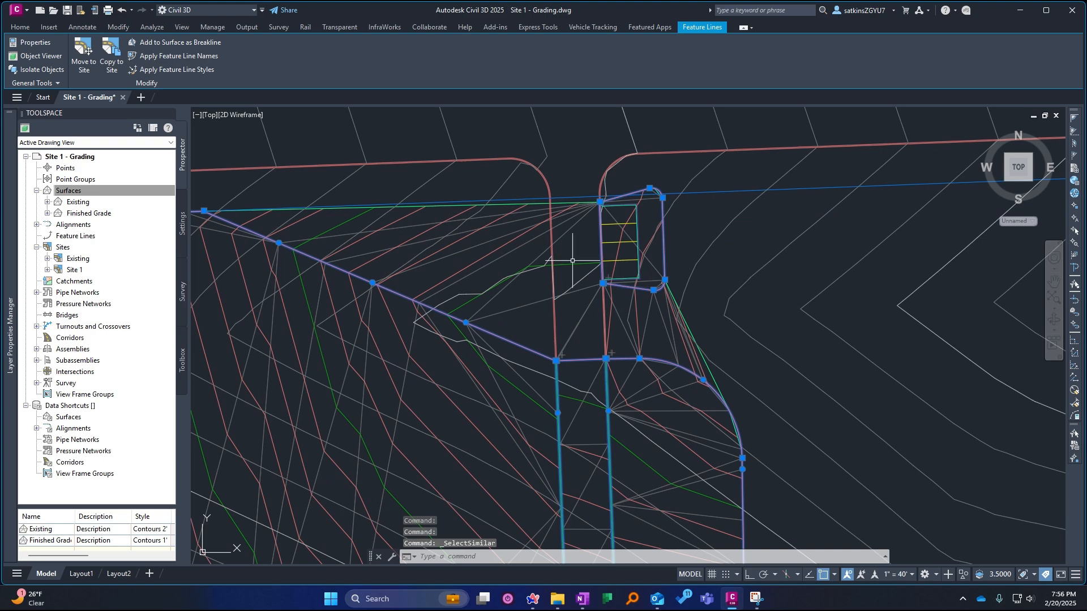
pyautogui.scroll(-4, 572, 260)
pyautogui.moveTo(709, 303); pyautogui.dragTo(743, 241, button='middle')
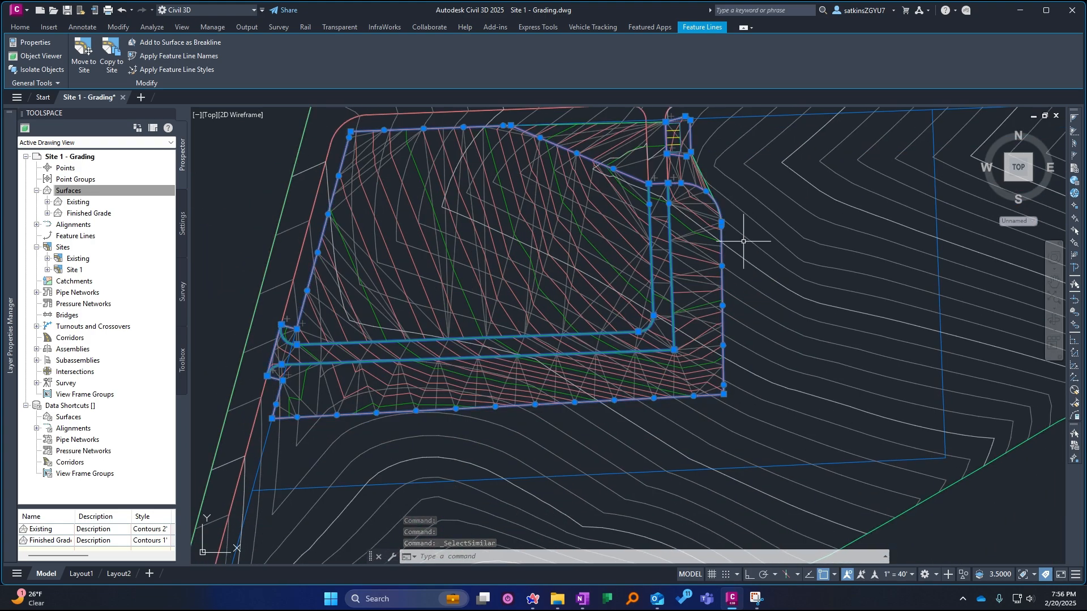
pyautogui.moveTo(584, 149); pyautogui.dragTo(480, 278, button='middle')
pyautogui.scroll(4, 576, 285)
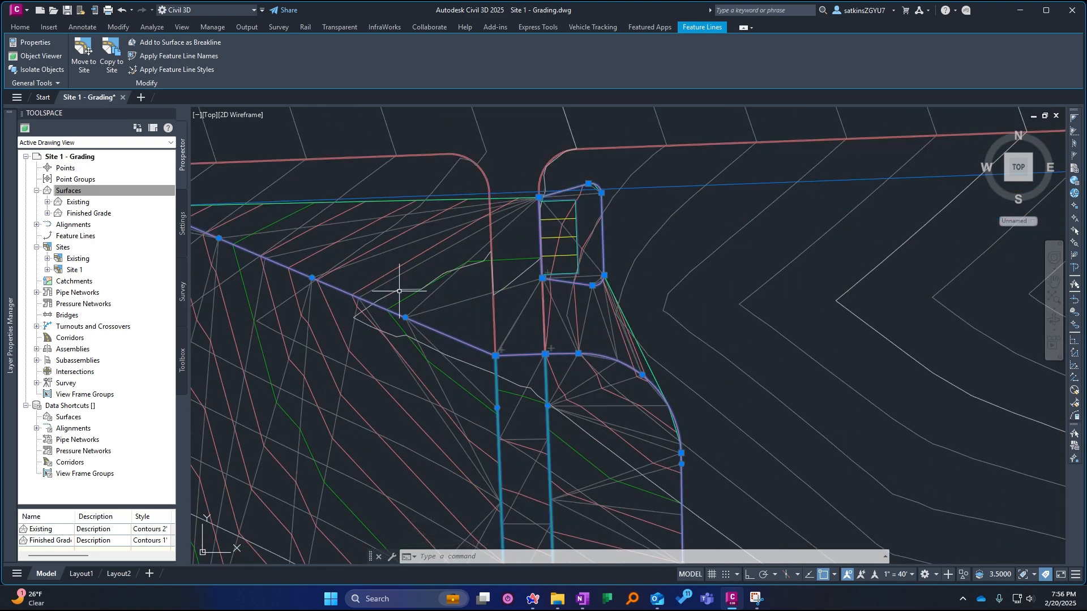
pyautogui.press('Escape')
pyautogui.scroll(-4, 423, 355)
pyautogui.moveTo(423, 357); pyautogui.dragTo(531, 282, button='middle')
pyautogui.press('Escape')
# Step: Delete the Finished Grade triangle edges outside the feature lines around the north driveway and the small parking area with a fence selection
pyautogui.click(555, 262)
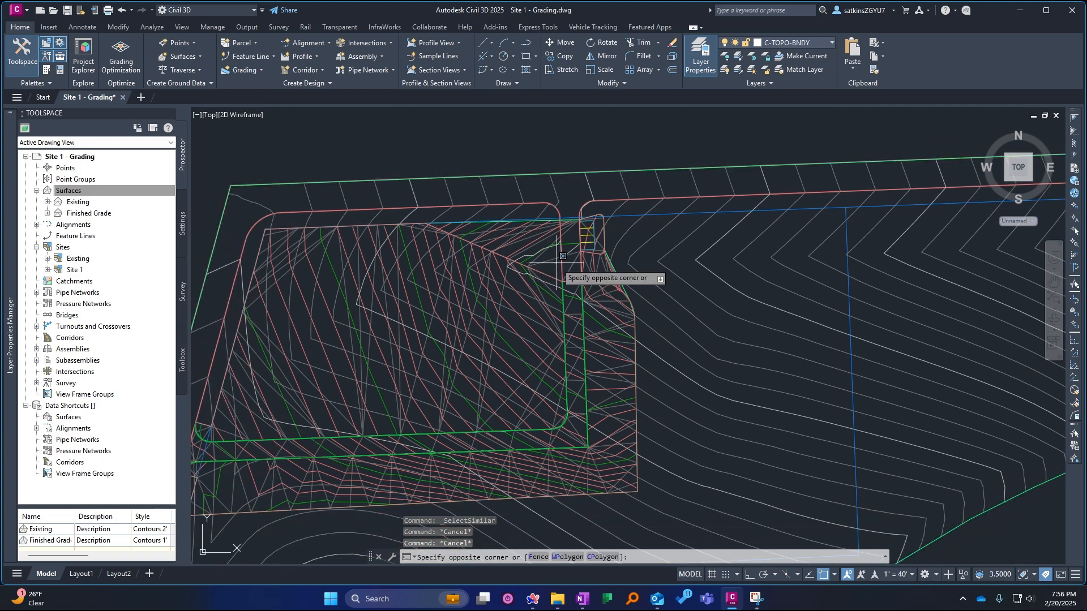
pyautogui.press('Escape')
pyautogui.click(556, 258)
pyautogui.click(258, 66)
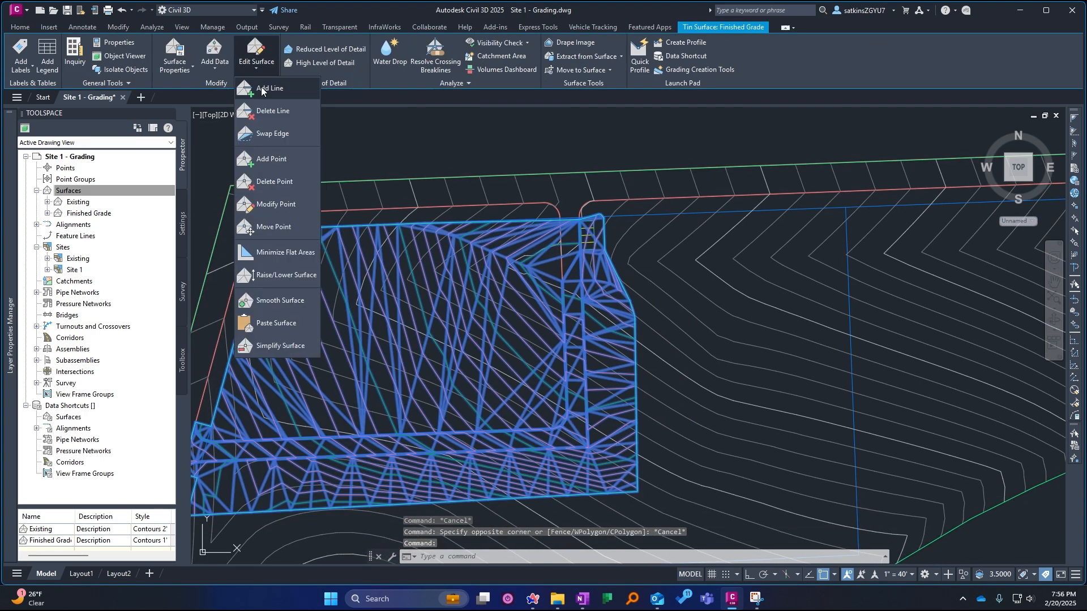
pyautogui.click(294, 111)
pyautogui.scroll(4, 549, 231)
pyautogui.write('f')
pyautogui.press('Return')
pyautogui.click(398, 182)
pyautogui.click(784, 376)
pyautogui.click(632, 321)
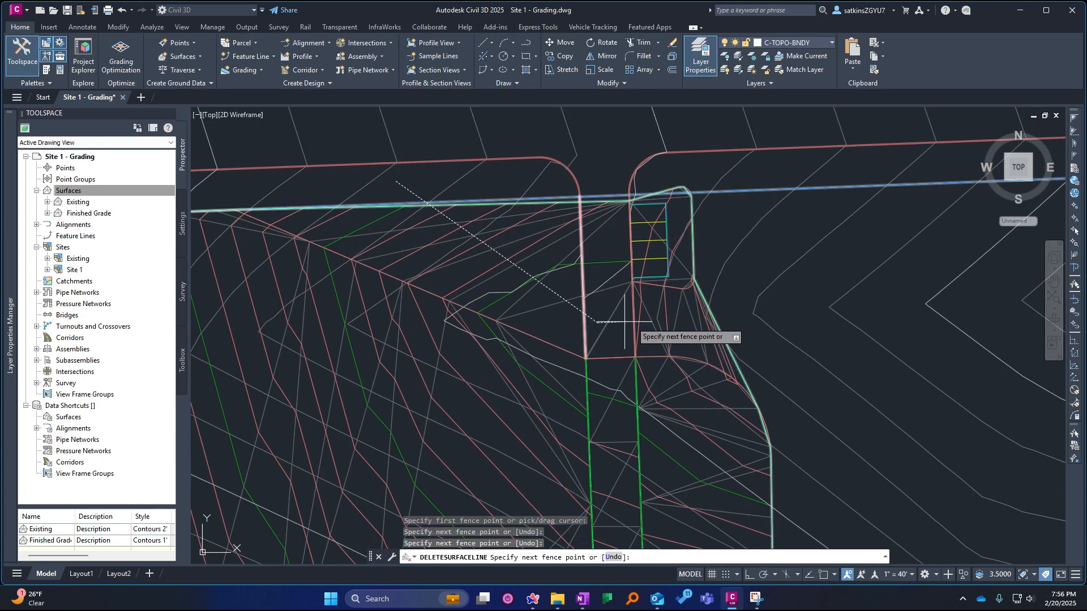
pyautogui.click(833, 338)
pyautogui.press('Return')
pyautogui.scroll(-5, 832, 324)
pyautogui.press('Return')
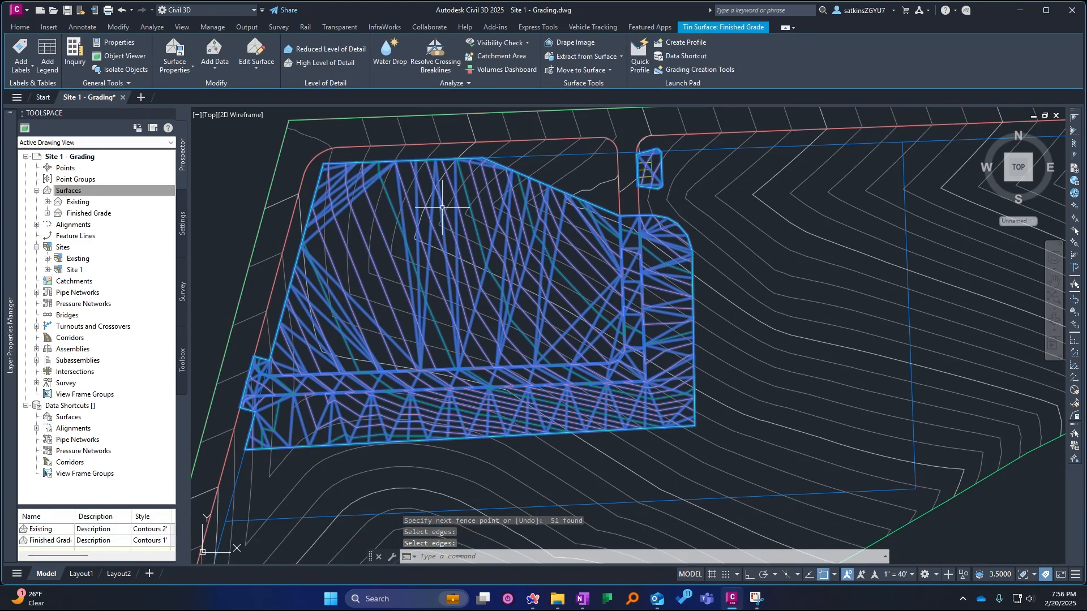
# Step: Select all similar feature lines again and check the surface triangles against them at the site's southwest corner
pyautogui.press('Escape')
pyautogui.click(518, 171)
pyautogui.rightClick(518, 171)
pyautogui.click(551, 340)
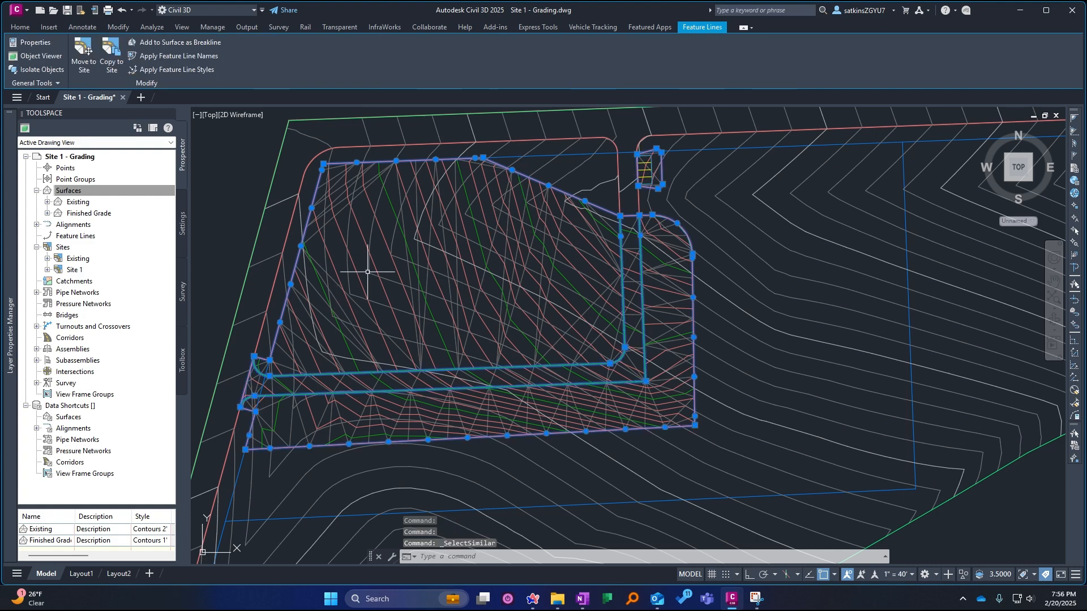
pyautogui.scroll(2, 236, 417)
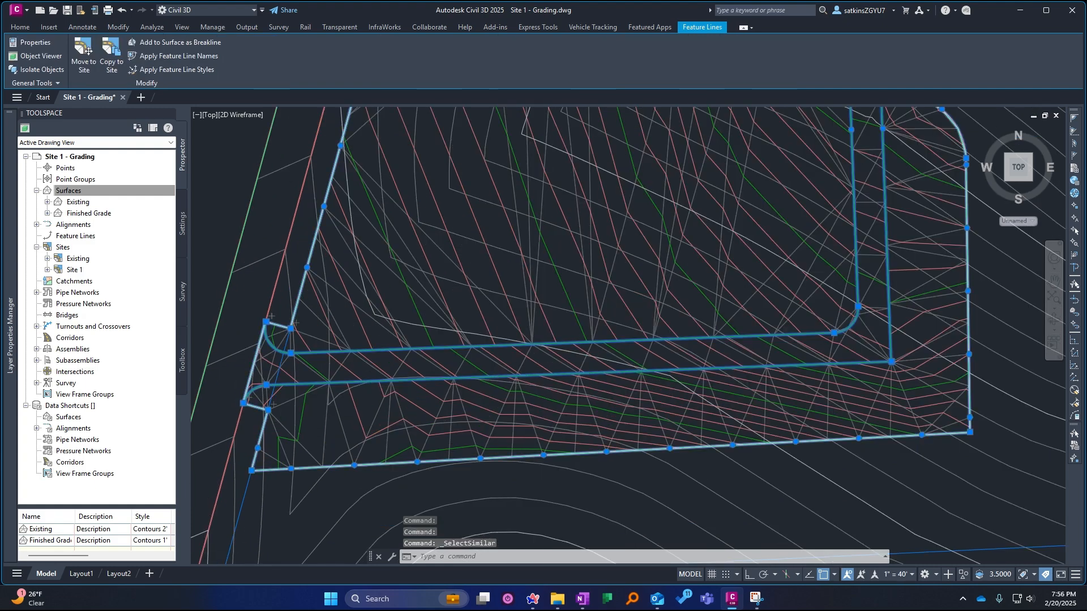
# Step: Select the north grading feature line and move its bend vertex east along the blue line with a Nearest snap
pyautogui.press('Escape')
pyautogui.press('Escape')
pyautogui.scroll(-2, 382, 412)
pyautogui.click(402, 408)
pyautogui.moveTo(564, 202); pyautogui.dragTo(478, 268, button='middle')
pyautogui.press('Escape')
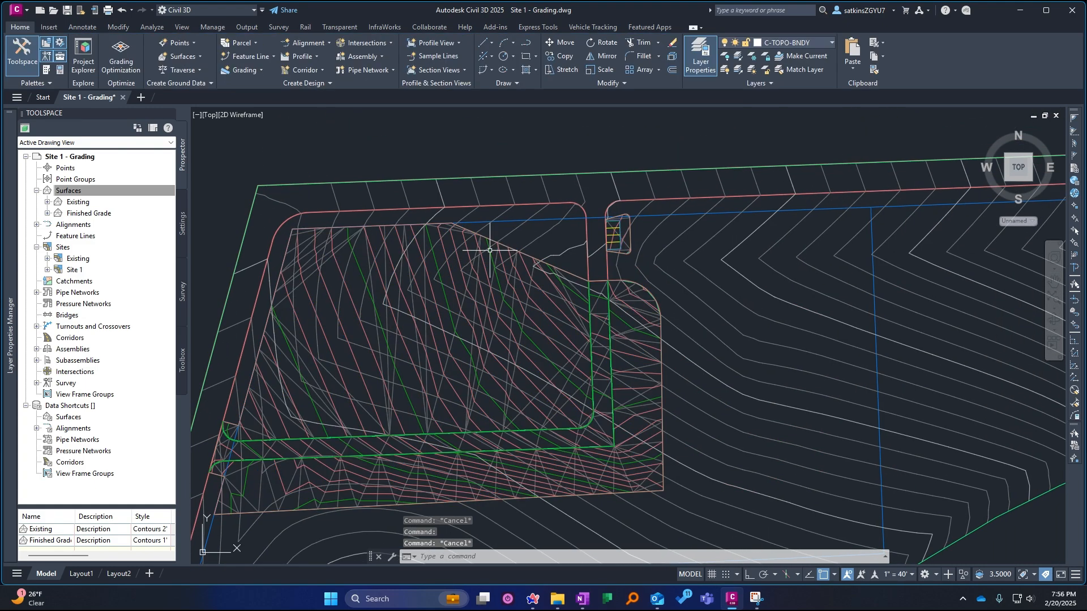
pyautogui.click(511, 246)
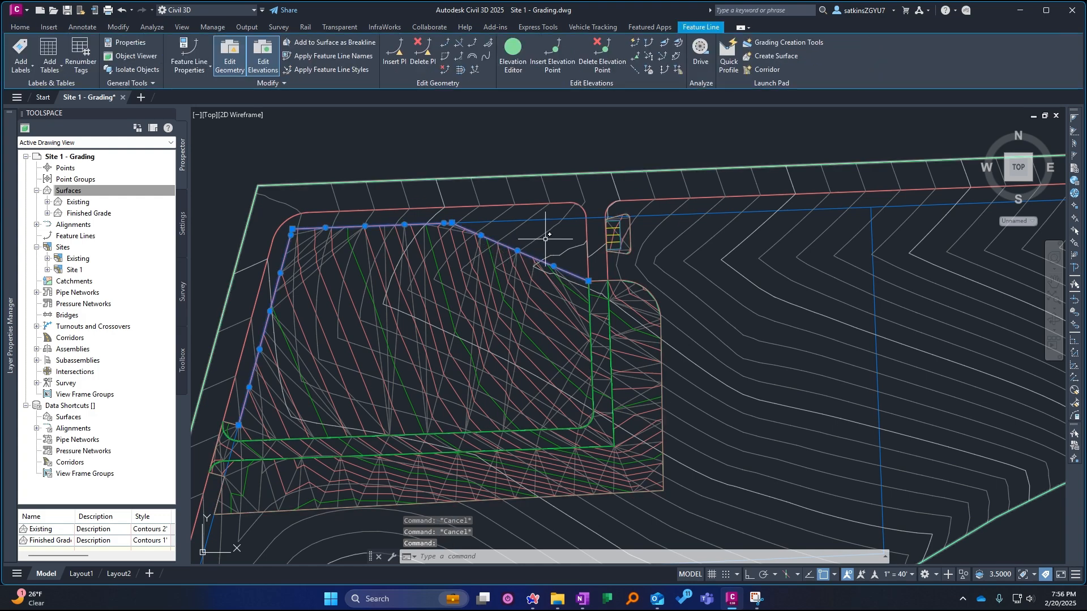
pyautogui.scroll(2, 517, 249)
pyautogui.scroll(1, 519, 250)
pyautogui.moveTo(518, 250); pyautogui.dragTo(464, 296, button='middle')
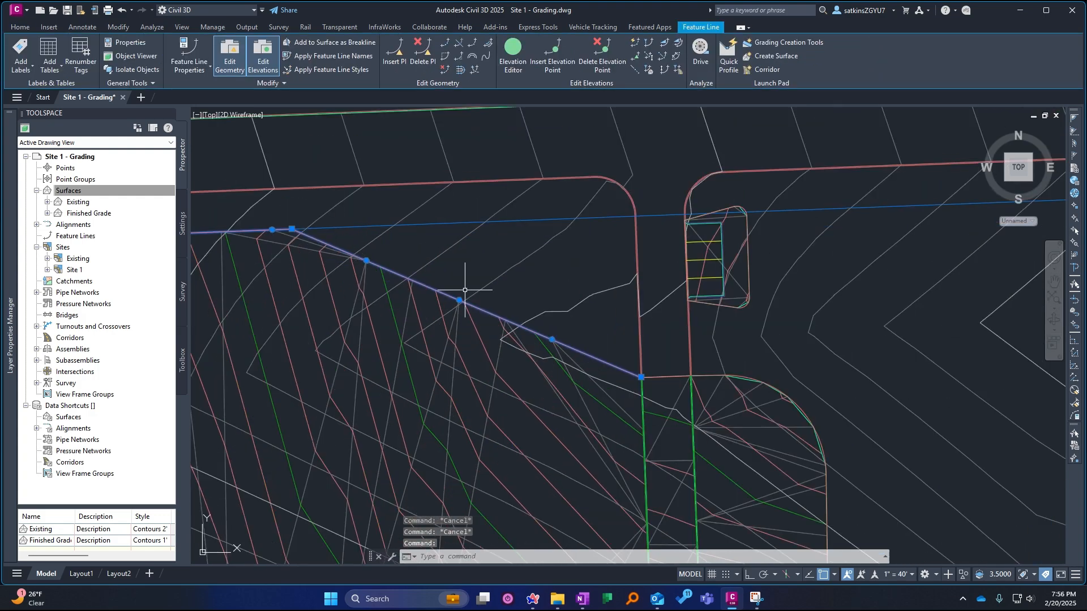
pyautogui.scroll(-2, 493, 293)
pyautogui.scroll(2, 486, 295)
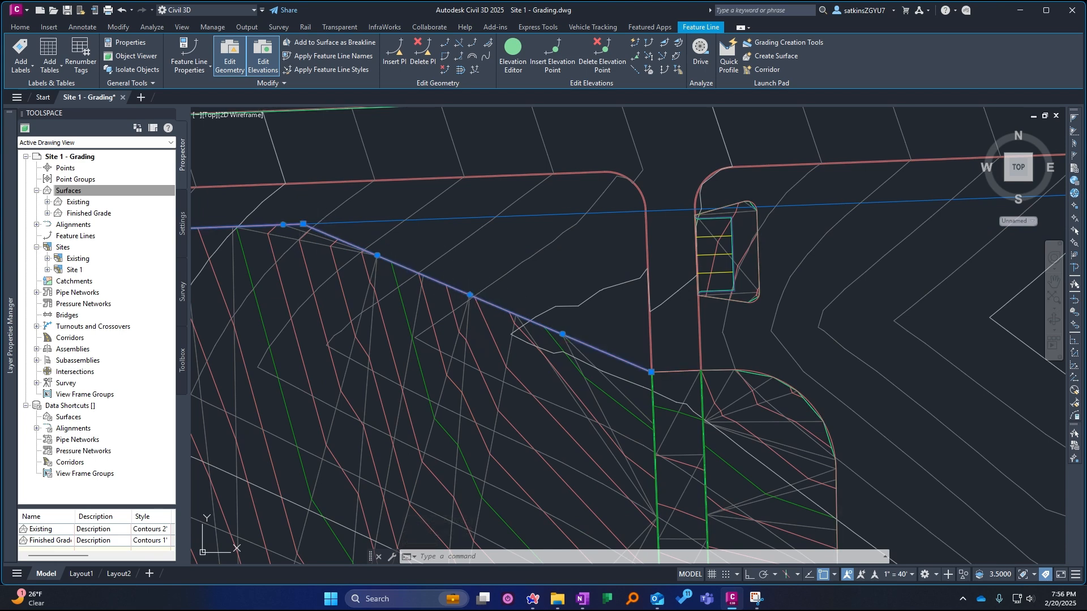
pyautogui.click(303, 224)
pyautogui.keyDown('shift'); pyautogui.rightClick(329, 221); pyautogui.keyUp('shift')
pyautogui.press('r')
pyautogui.click(351, 221)
pyautogui.press('Escape')
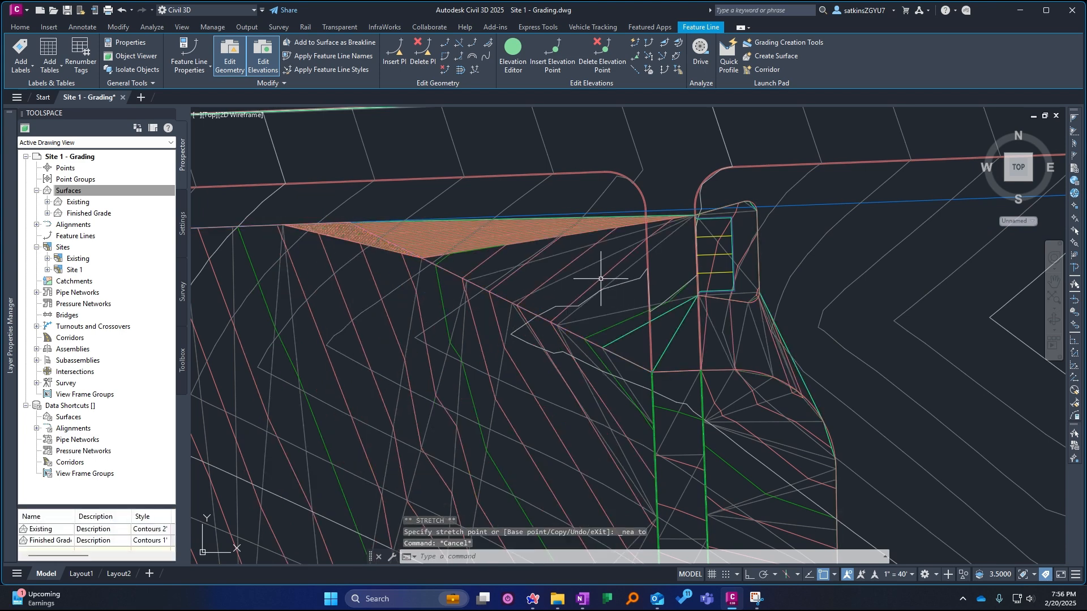
# Step: Set a grade of 0 on the north feature line next to the moved vertex with Quick Elevation Edit
pyautogui.write('qe')
pyautogui.press('space')
pyautogui.click(382, 229)
pyautogui.write('0')
pyautogui.press('space')
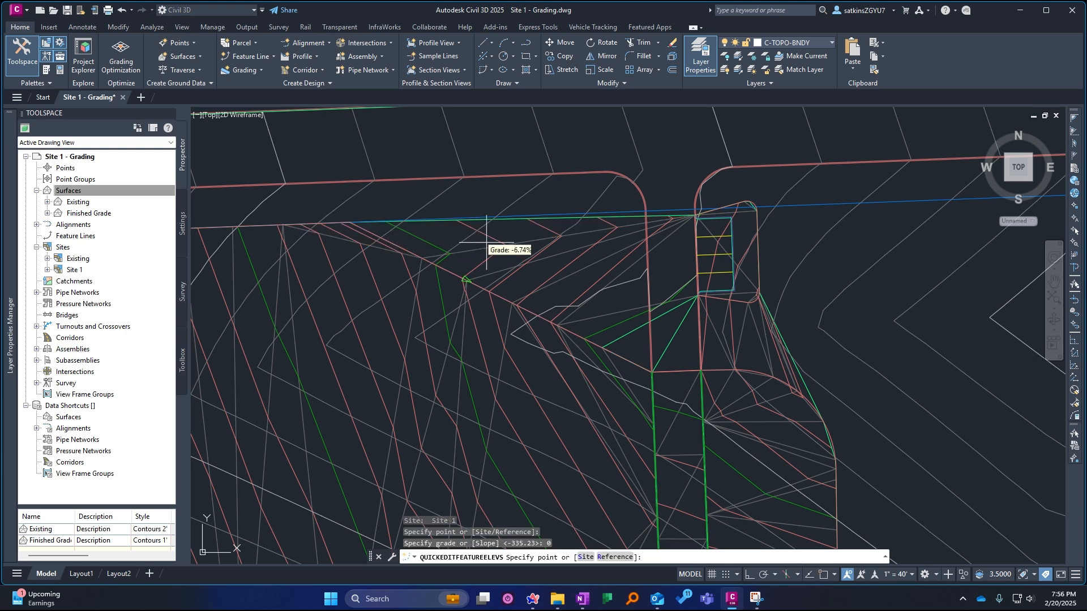
pyautogui.press('Escape')
pyautogui.press('Escape')
# Step: Open the Finished Grade surface properties and review the two Delete multiple lines operations in its definition
pyautogui.click(542, 262)
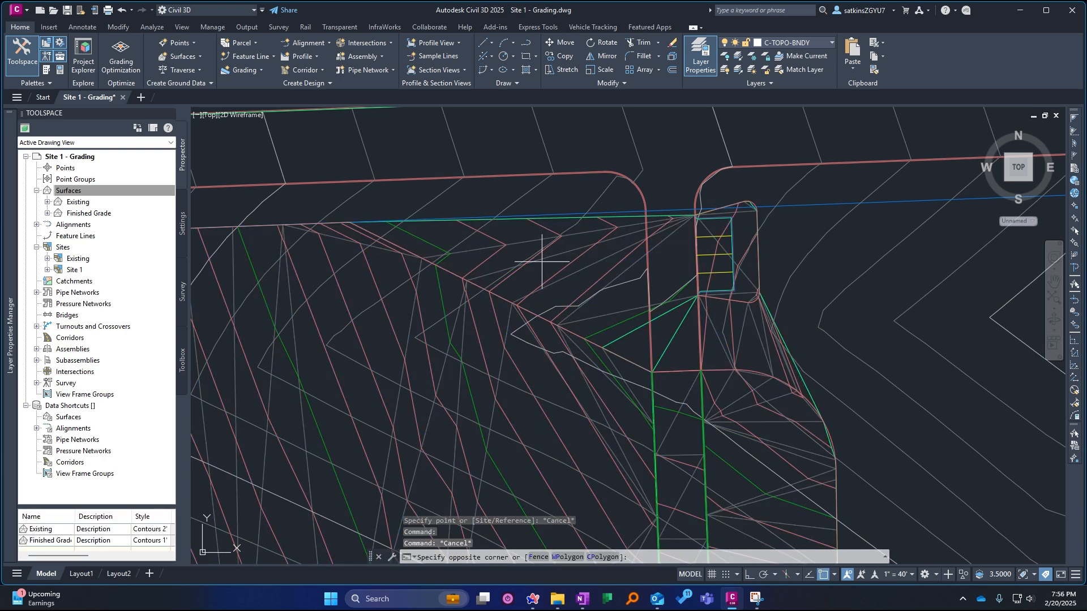
pyautogui.press('Escape')
pyautogui.click(538, 263)
pyautogui.scroll(-3, 535, 261)
pyautogui.rightClick(473, 300)
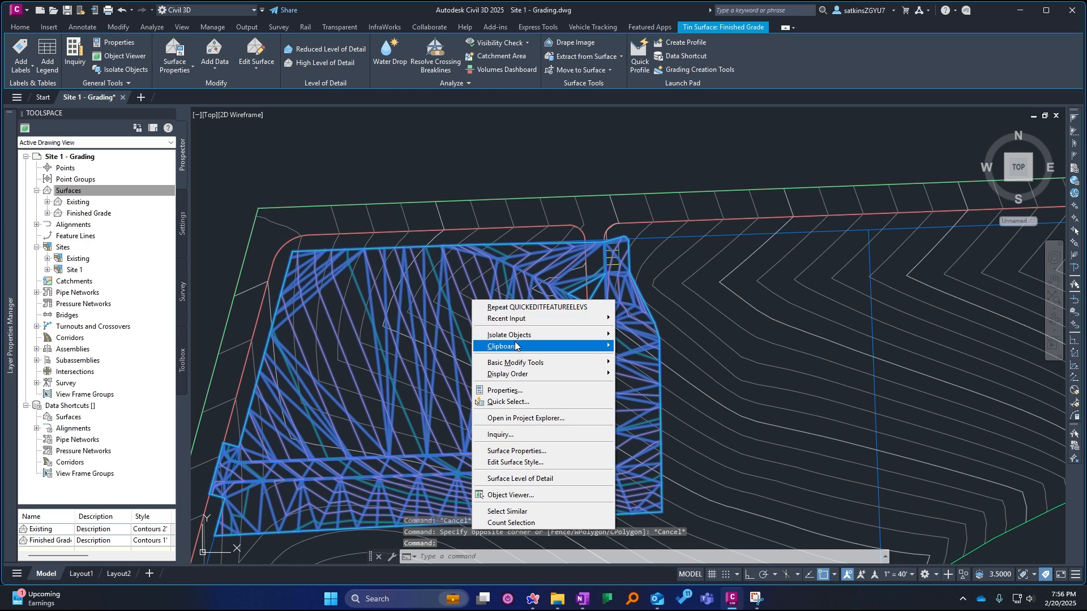
pyautogui.click(540, 451)
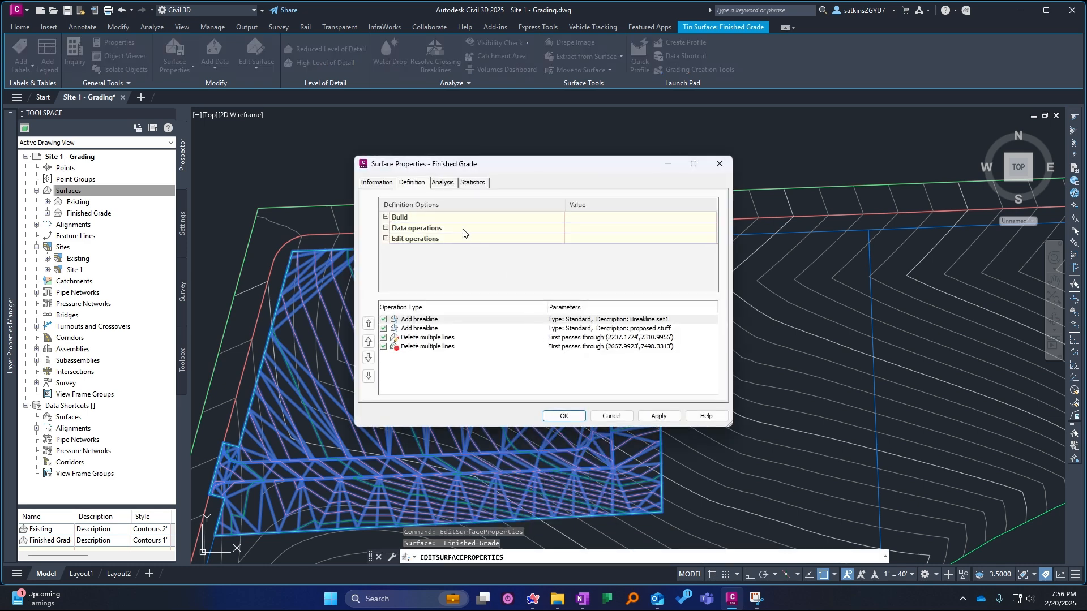
pyautogui.click(440, 347)
pyautogui.click(408, 338)
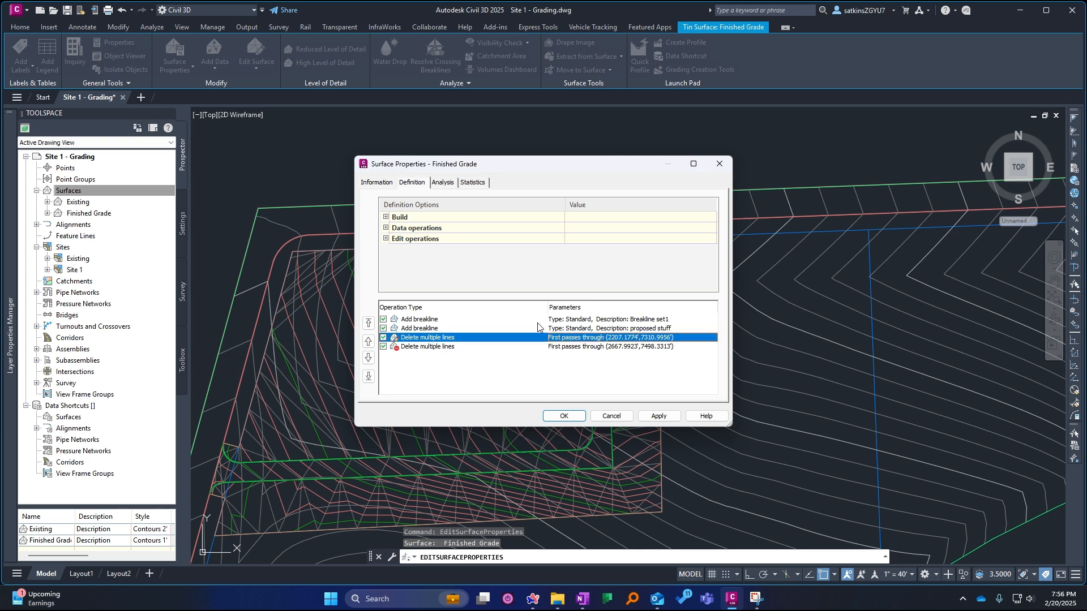
pyautogui.moveTo(514, 166); pyautogui.dragTo(0, 362)
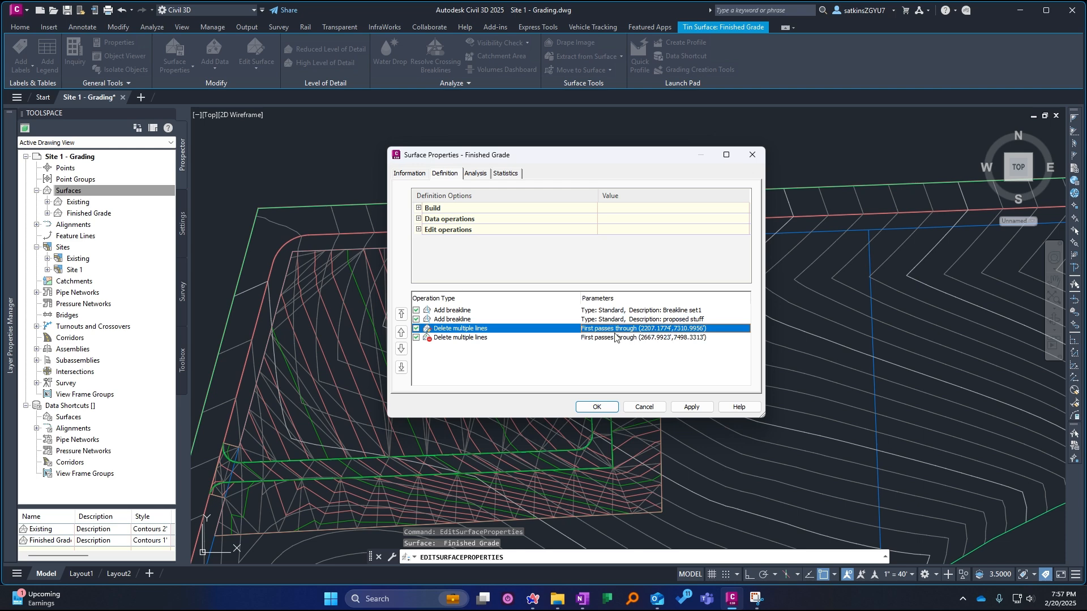
pyautogui.click(483, 338)
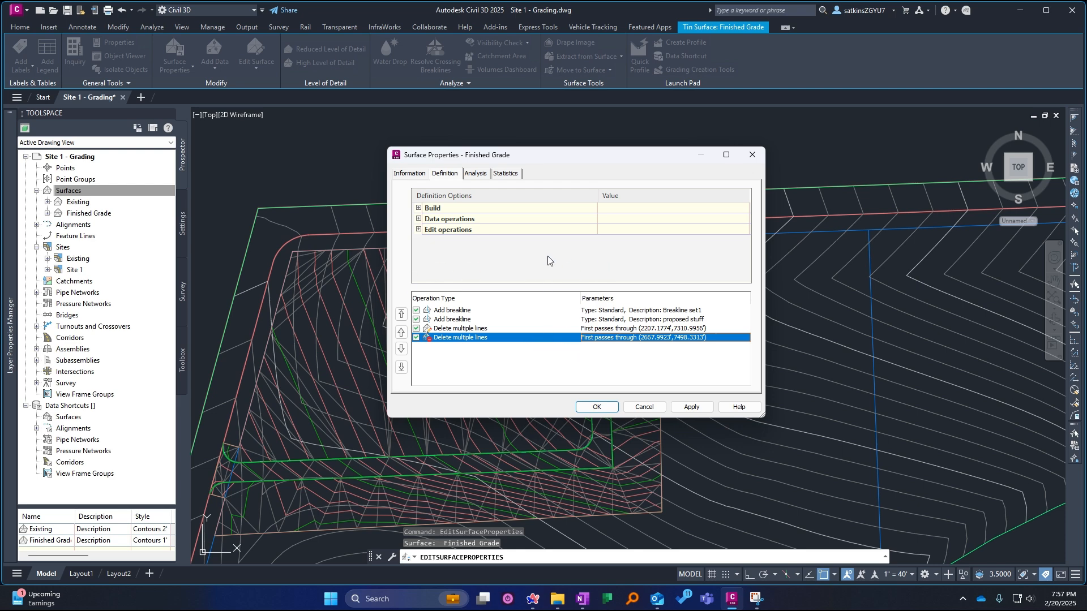
# Step: Remove both Delete multiple lines operations from the Finished Grade definition and rebuild the surface
pyautogui.keyDown('shift'); pyautogui.click(490, 329); pyautogui.keyUp('shift')
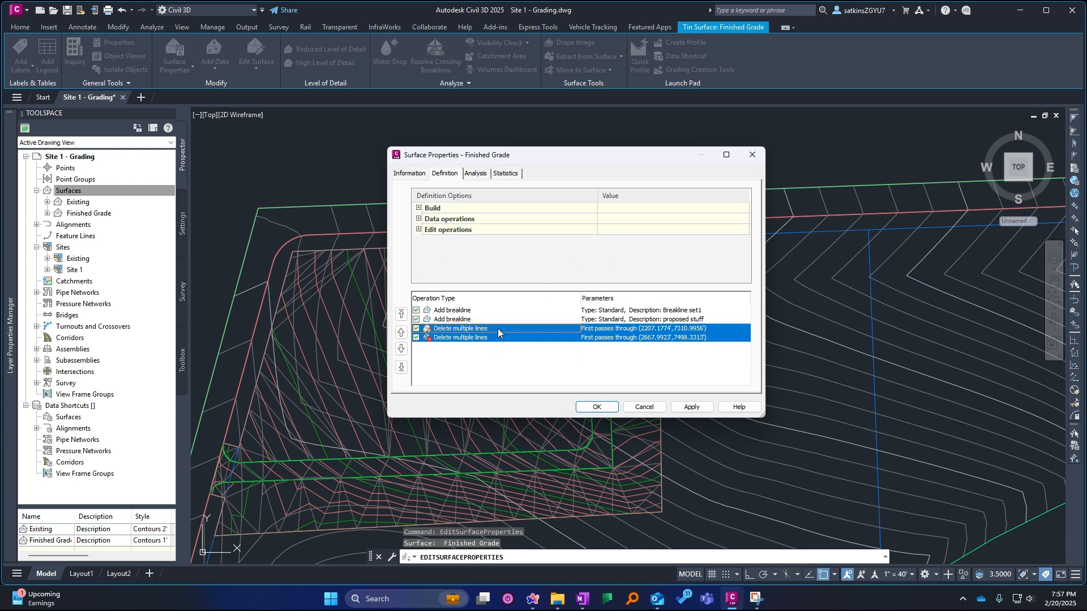
pyautogui.rightClick(498, 332)
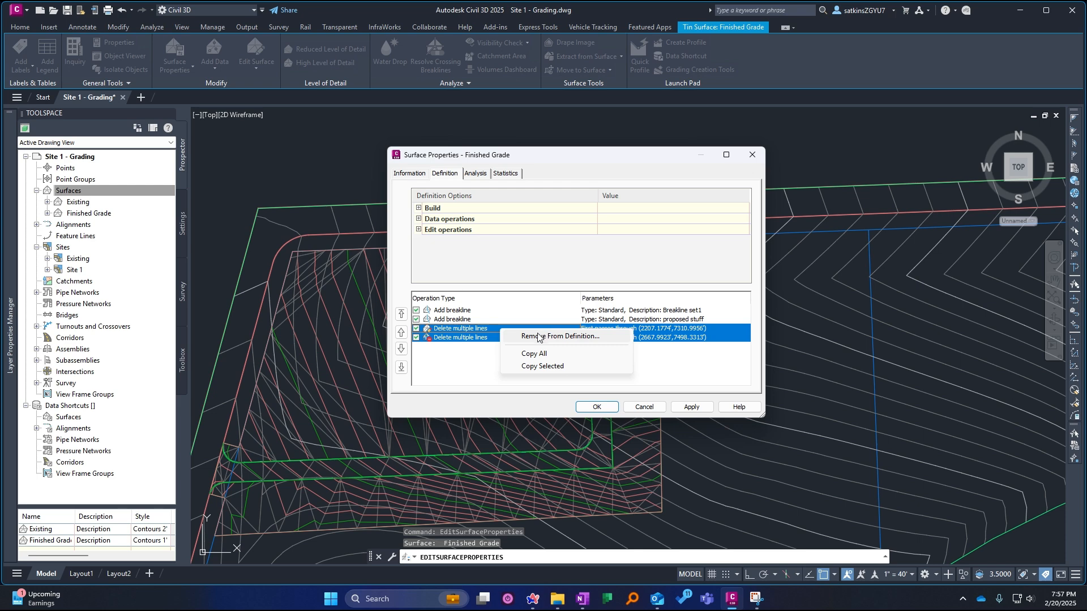
pyautogui.click(537, 337)
pyautogui.click(594, 407)
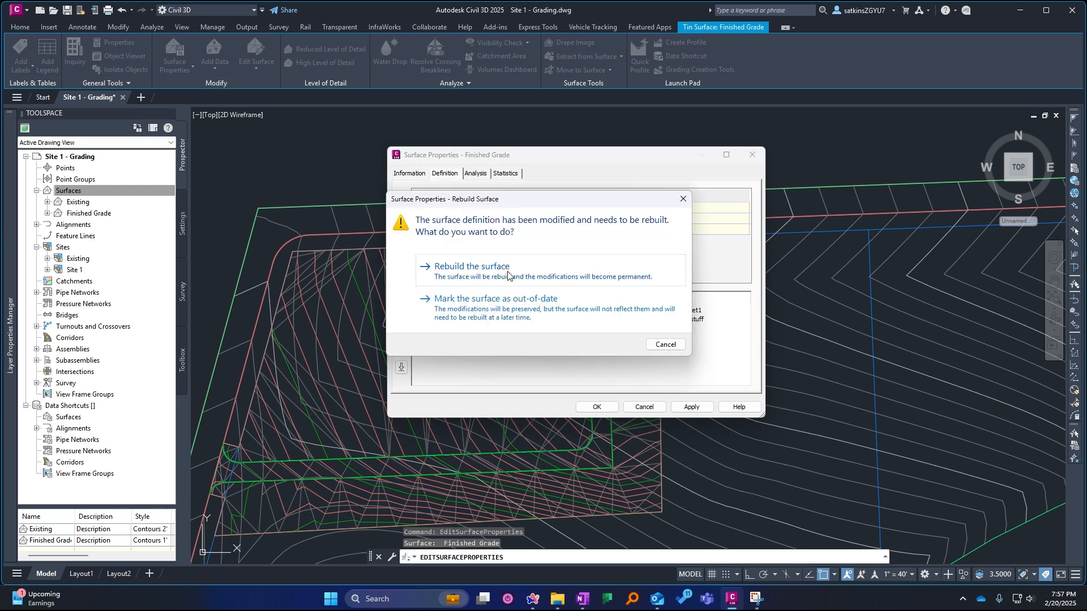
pyautogui.click(539, 265)
# Step: Select the north grading feature line and examine it against the rebuilt surface's outer triangle edges
pyautogui.click(512, 266)
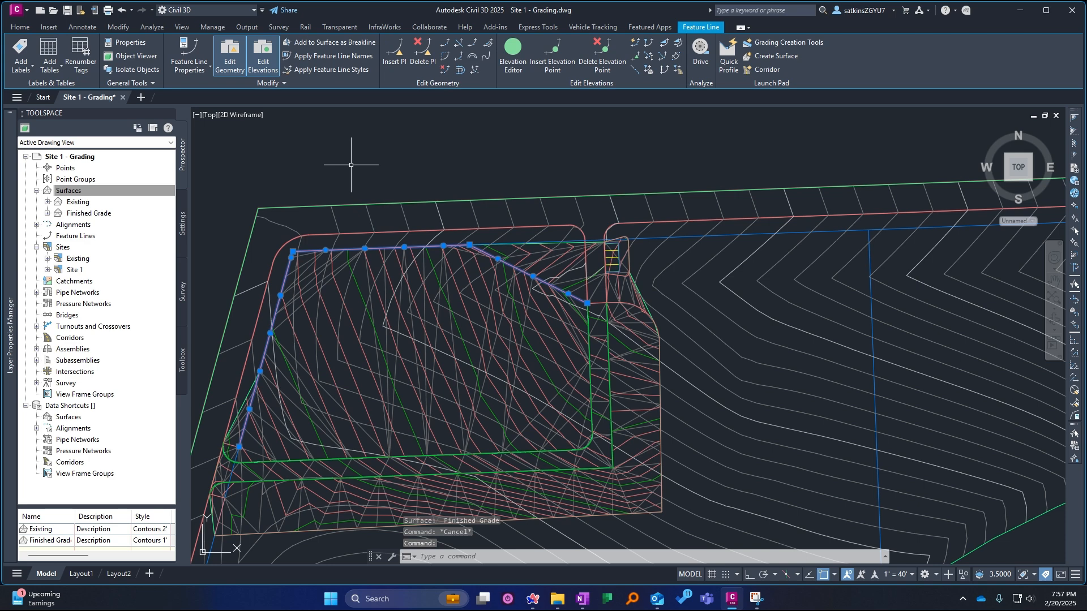
pyautogui.press('Escape')
pyautogui.click(318, 246)
pyautogui.press('Escape')
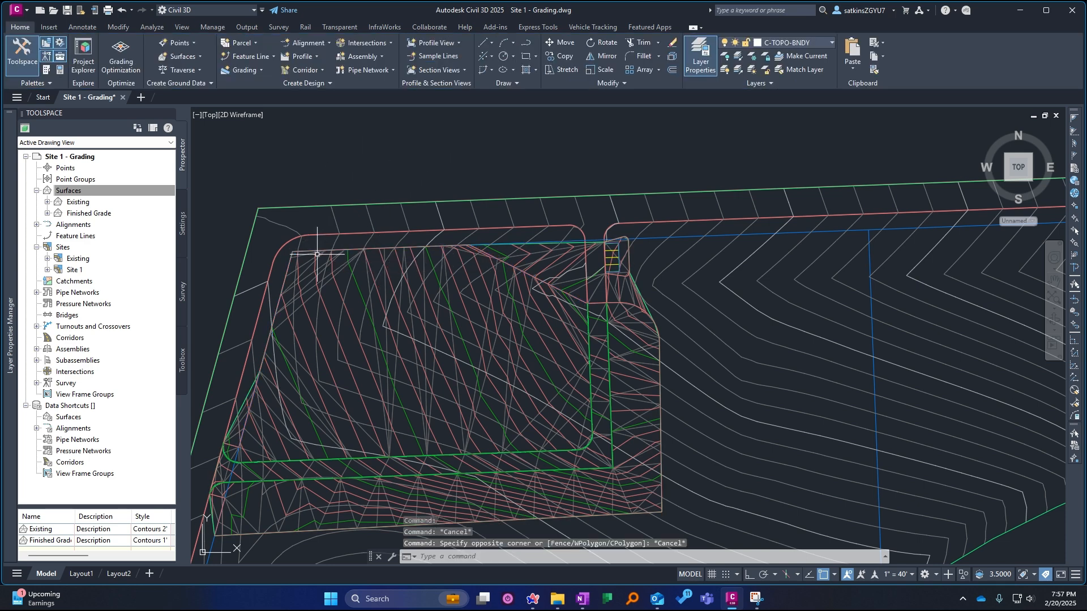
pyautogui.click(323, 251)
pyautogui.press('Escape')
pyautogui.click(331, 250)
pyautogui.moveTo(478, 288)
pyautogui.mouseDown(button='middle')
pyautogui.moveTo(464, 323)
pyautogui.moveTo(502, 214)
pyautogui.moveTo(481, 230)
pyautogui.mouseUp(button='middle')
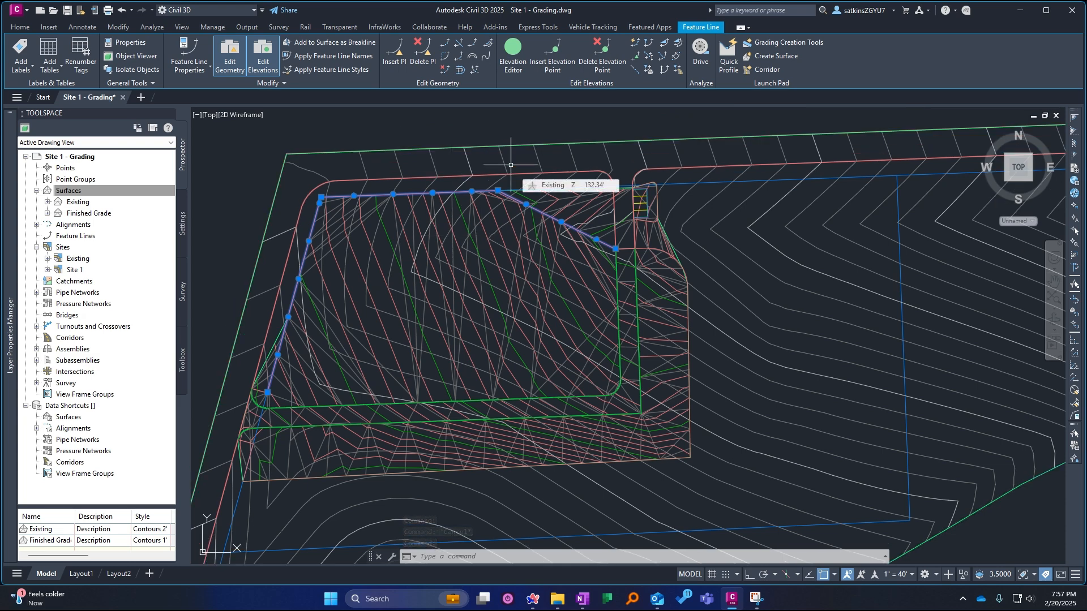
pyautogui.press('Escape')
pyautogui.press('Escape')
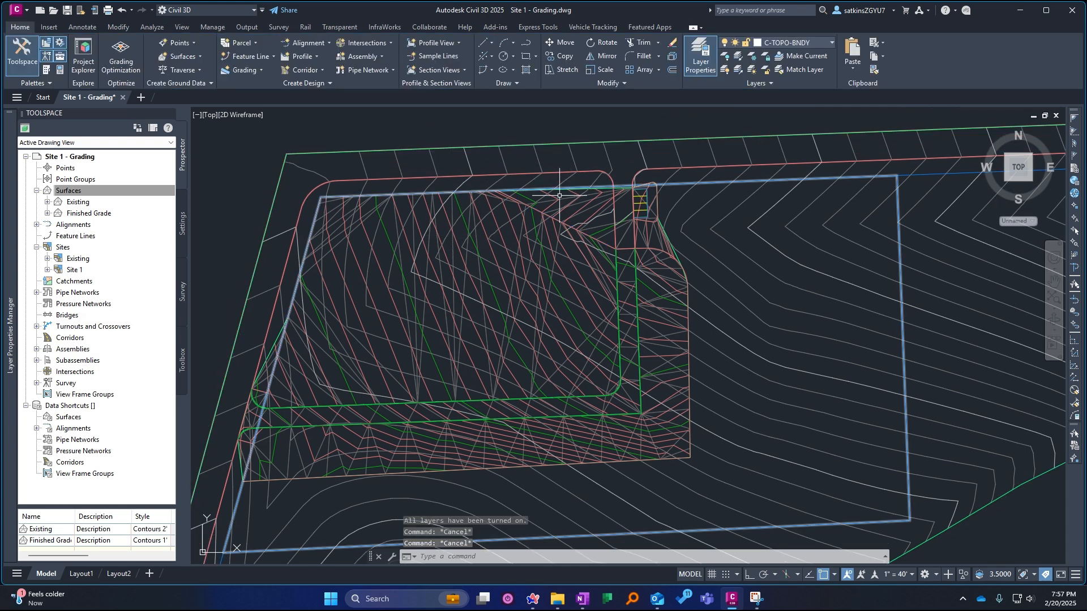
# Step: Isolate the layer of the north grading feature line with LAYISO
pyautogui.click(527, 198)
pyautogui.press('Escape')
pyautogui.click(525, 204)
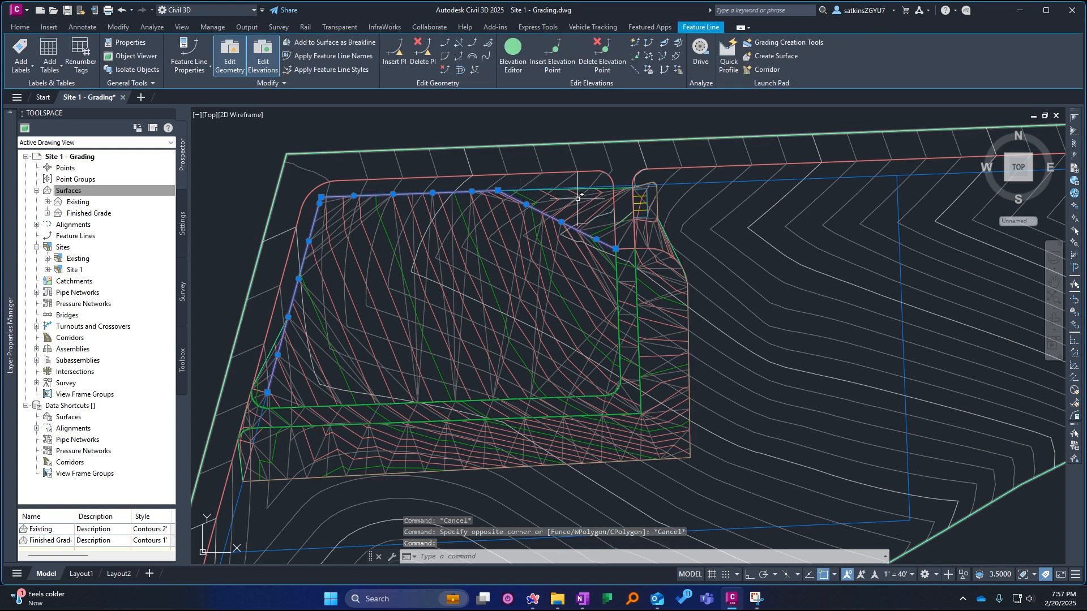
pyautogui.write('layiso')
pyautogui.press('Return')
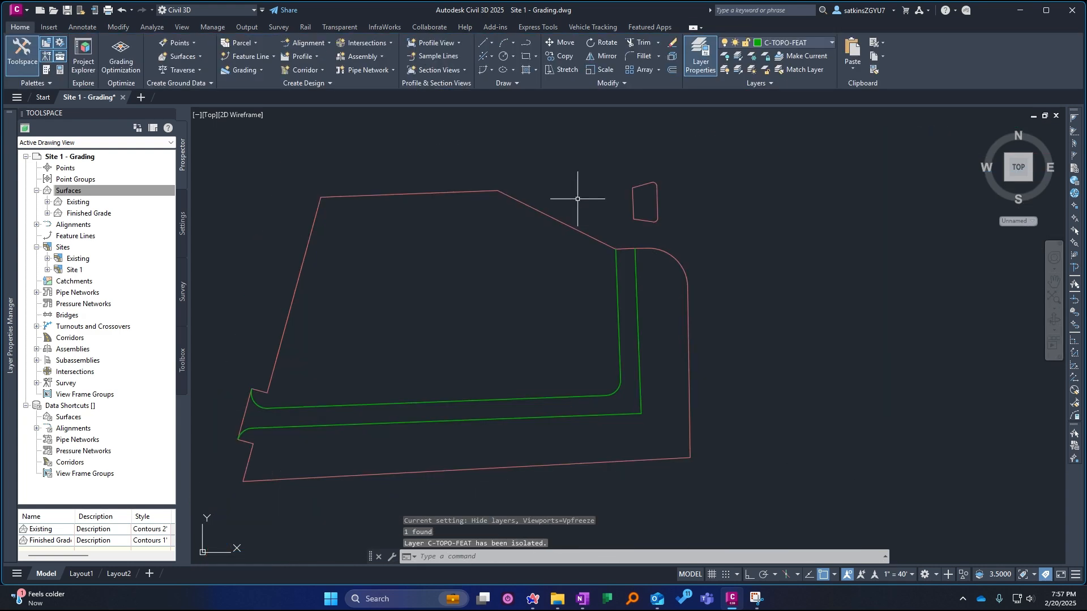
pyautogui.press('Escape')
pyautogui.scroll(-2, 568, 198)
pyautogui.moveTo(285, 177)
pyautogui.mouseDown()
pyautogui.moveTo(723, 412)
pyautogui.moveTo(187, 295)
pyautogui.moveTo(226, 295)
pyautogui.mouseUp()
pyautogui.press('Escape')
# Step: Make C-TOPO-BNDY the current layer
pyautogui.moveTo(12, 292)
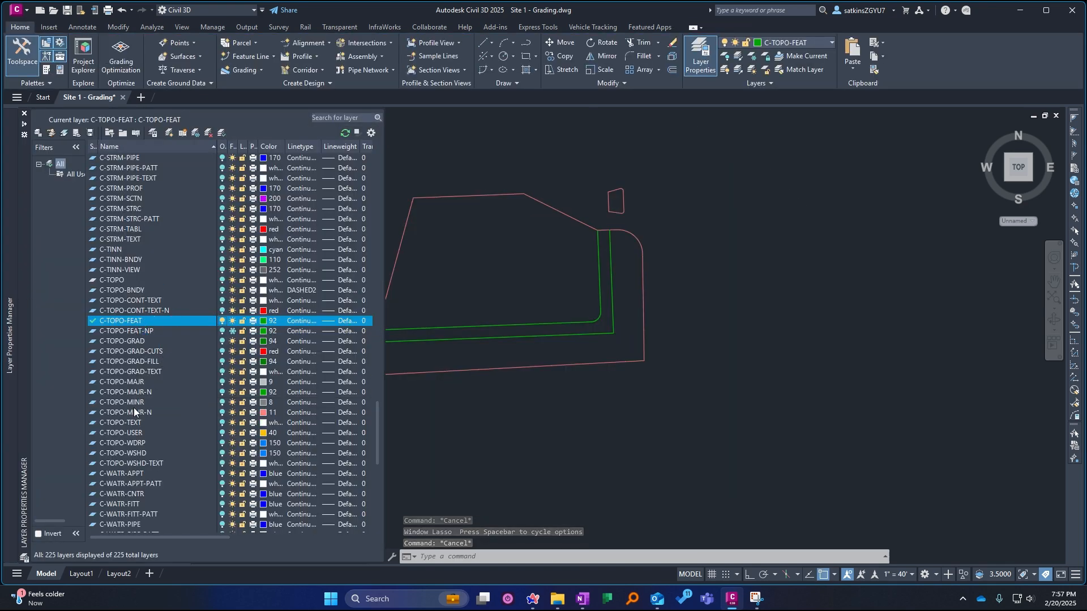
pyautogui.click(192, 281)
pyautogui.doubleClick(207, 290)
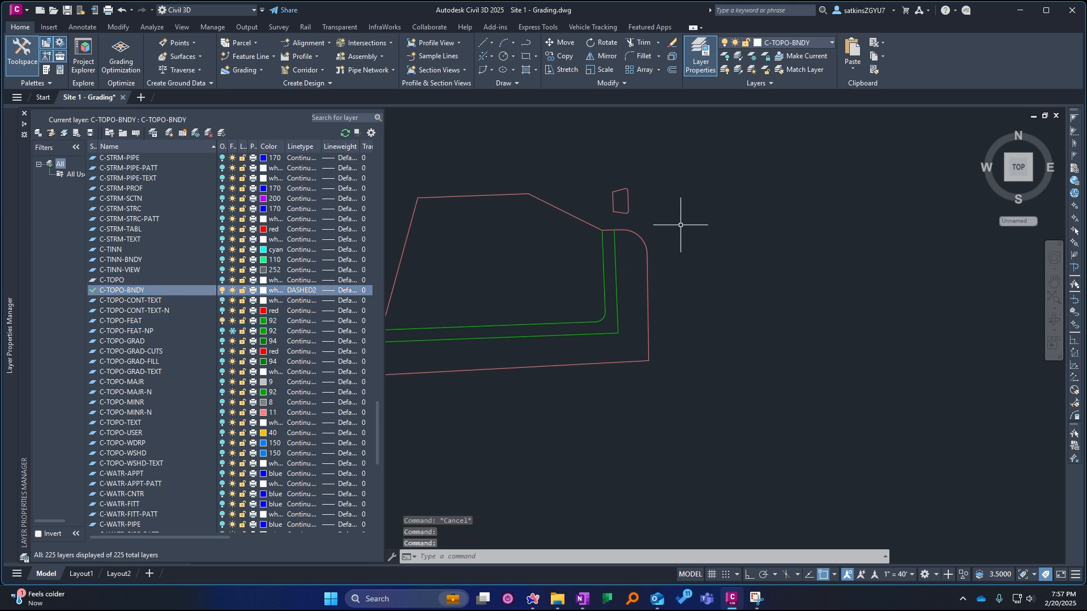
# Step: Select all the isolated feature lines and generate their outer outlines with LINEWORKSHRINKWRAP
pyautogui.click(738, 121)
pyautogui.click(380, 383)
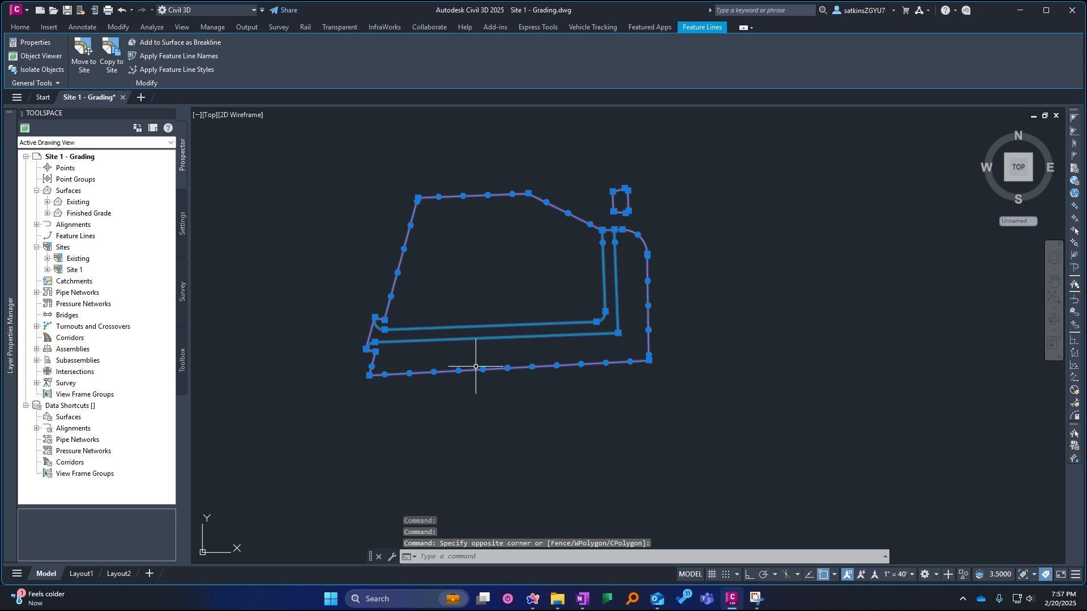
pyautogui.write('LINEWORK')
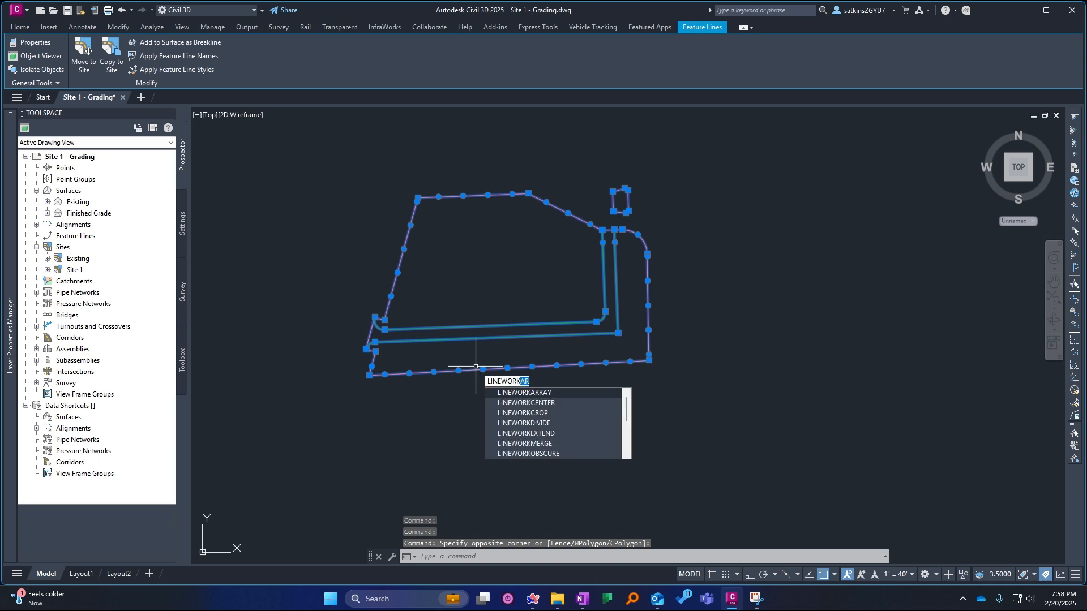
pyautogui.write('SHRI')
pyautogui.press('Return')
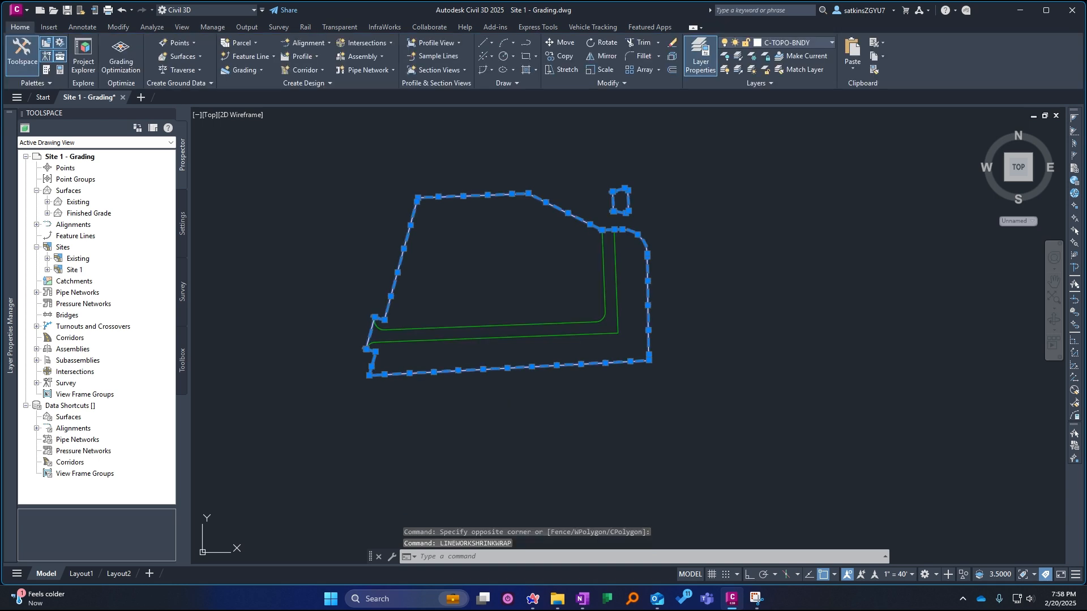
# Step: Select the large site outline and the small parking outline to inspect the shrinkwrapped boundary linework
pyautogui.press('Escape')
pyautogui.click(455, 364)
pyautogui.press('Escape')
pyautogui.click(447, 373)
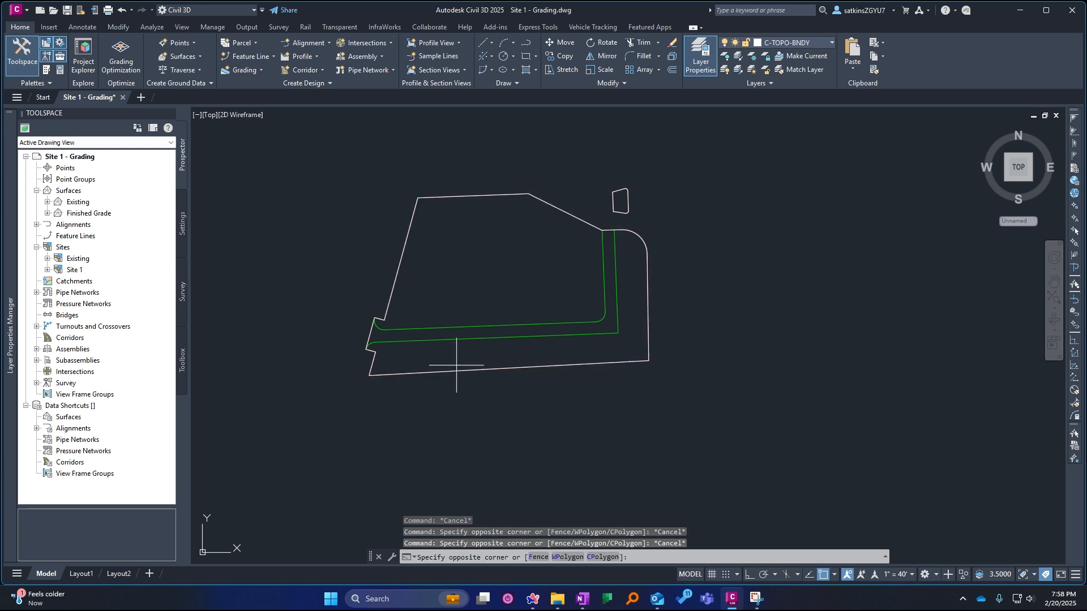
pyautogui.press('Escape')
pyautogui.click(458, 370)
pyautogui.click(626, 207)
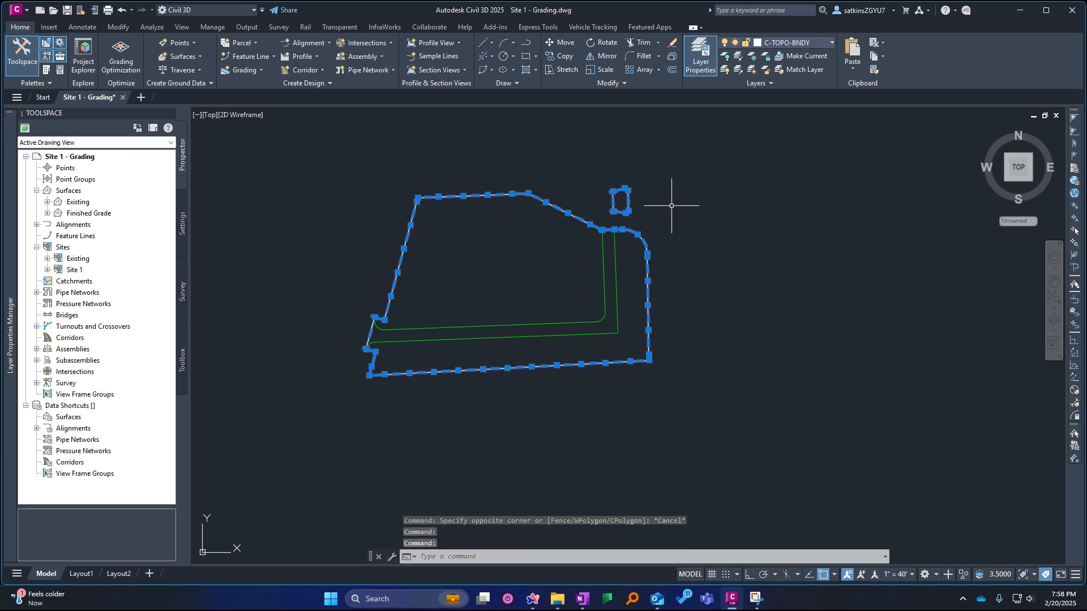
pyautogui.press('Escape')
pyautogui.press('Escape')
pyautogui.scroll(4, 398, 320)
pyautogui.press('Escape')
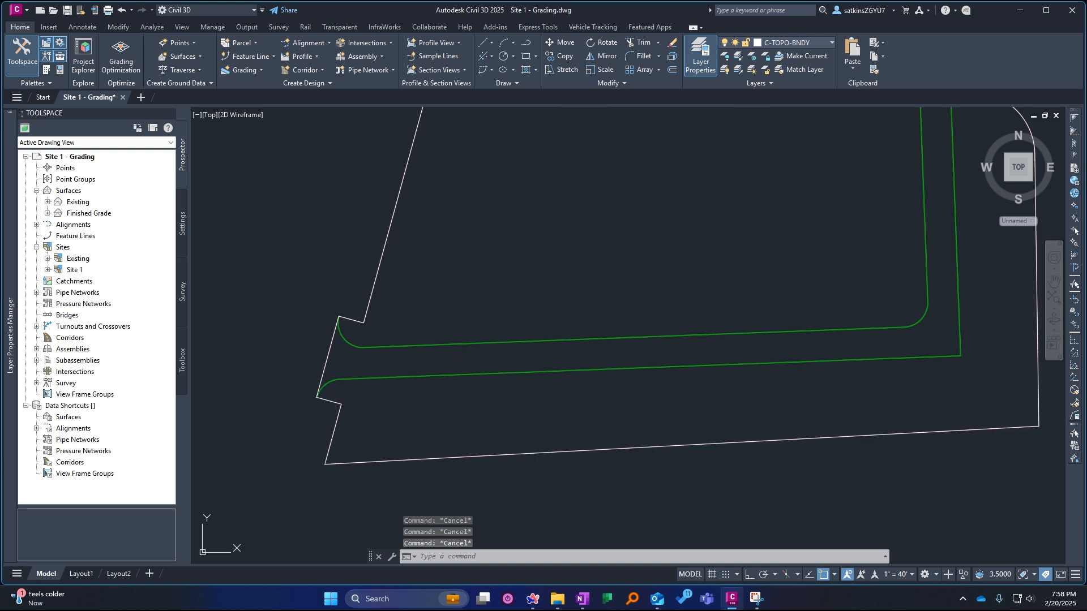
# Step: Erase the large shrinkwrap outline around the main site
pyautogui.scroll(-2, 373, 296)
pyautogui.click(373, 291)
pyautogui.scroll(2, 386, 201)
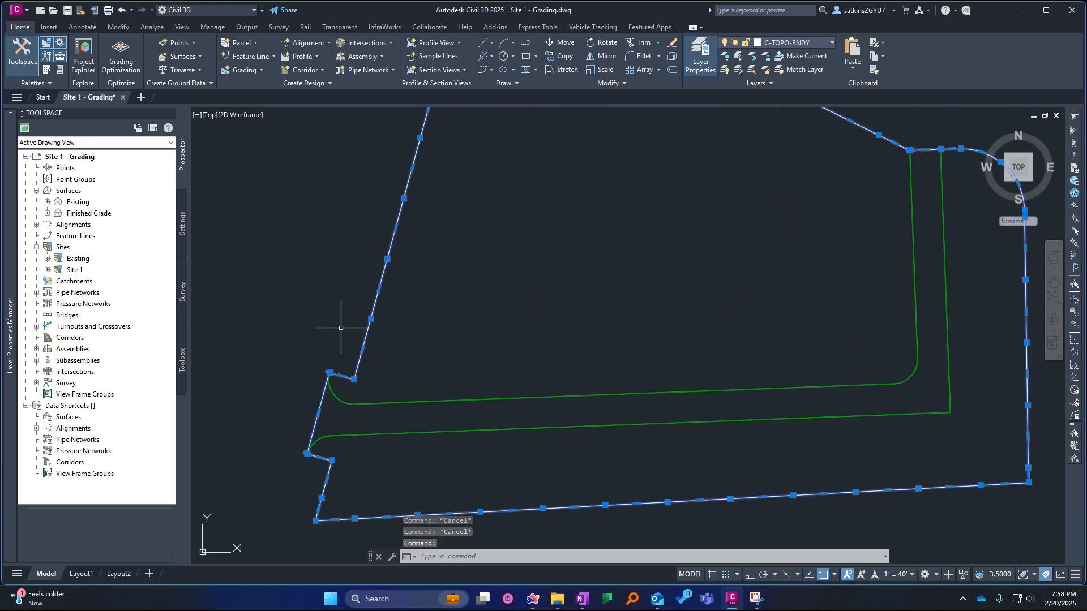
pyautogui.press('Escape')
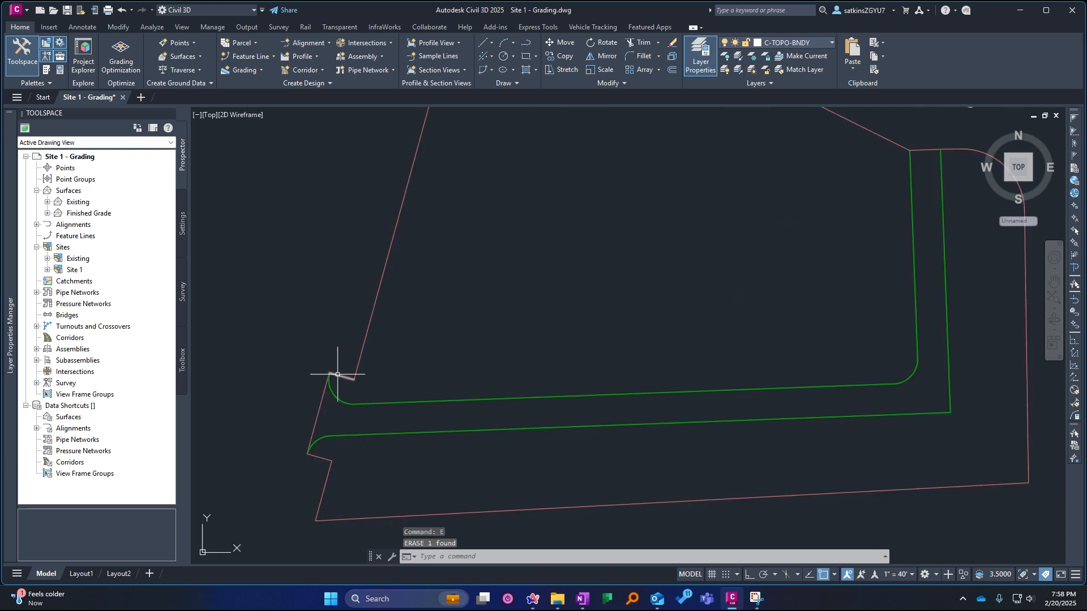
# Step: Examine the separate feature lines along the site's northern, eastern and western perimeter and the short connector at the driveway entrance
pyautogui.scroll(-2, 369, 323)
pyautogui.click(380, 288)
pyautogui.click(437, 250)
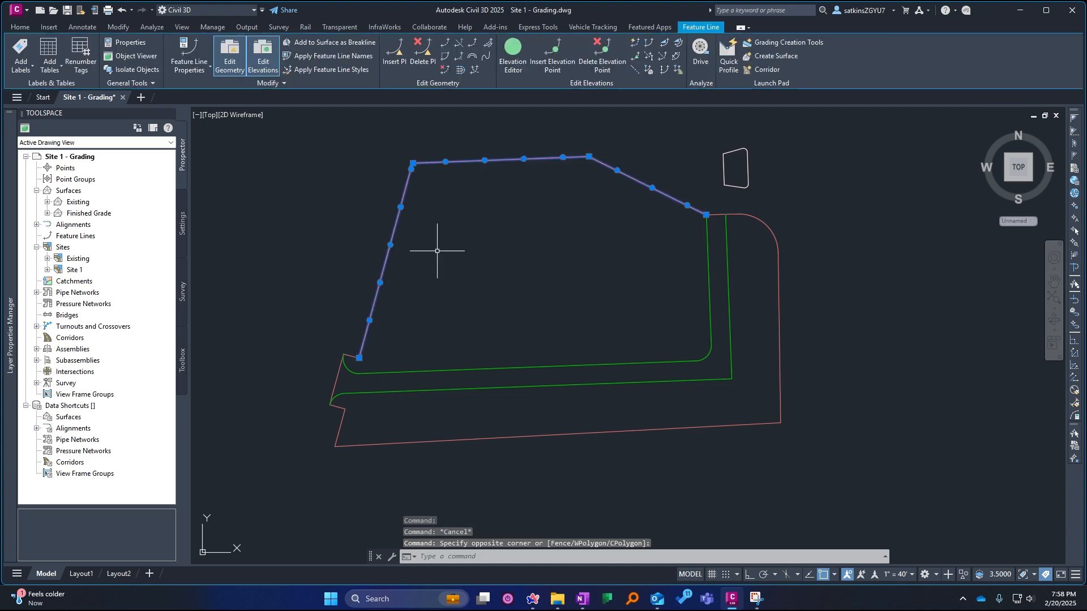
pyautogui.press('Escape')
pyautogui.click(714, 215)
pyautogui.press('Escape')
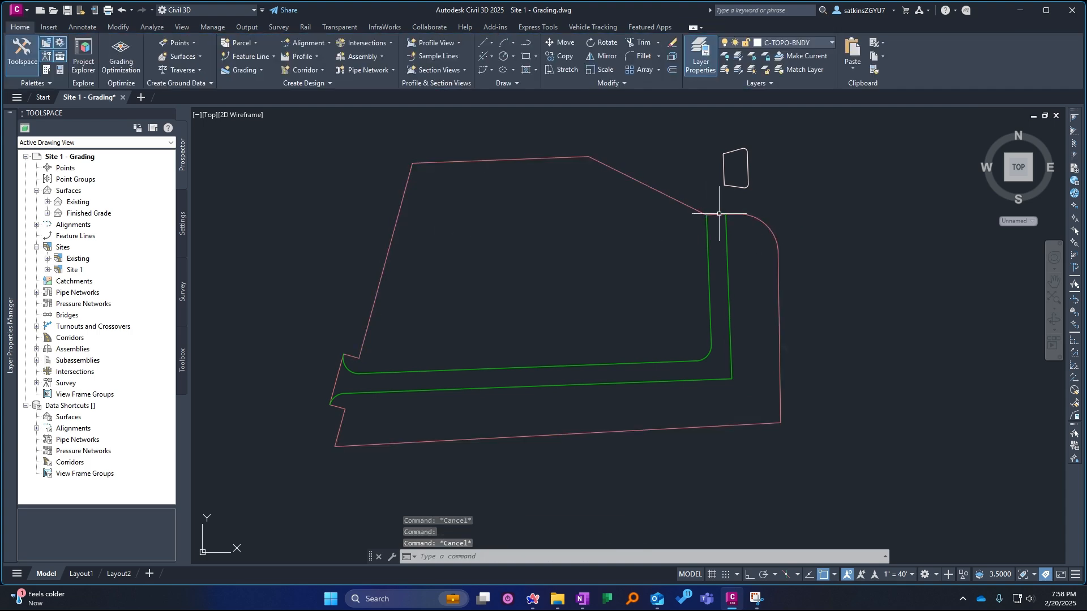
pyautogui.click(721, 214)
pyautogui.press('Escape')
pyautogui.click(786, 228)
pyautogui.click(762, 233)
pyautogui.press('Escape')
pyautogui.click(781, 334)
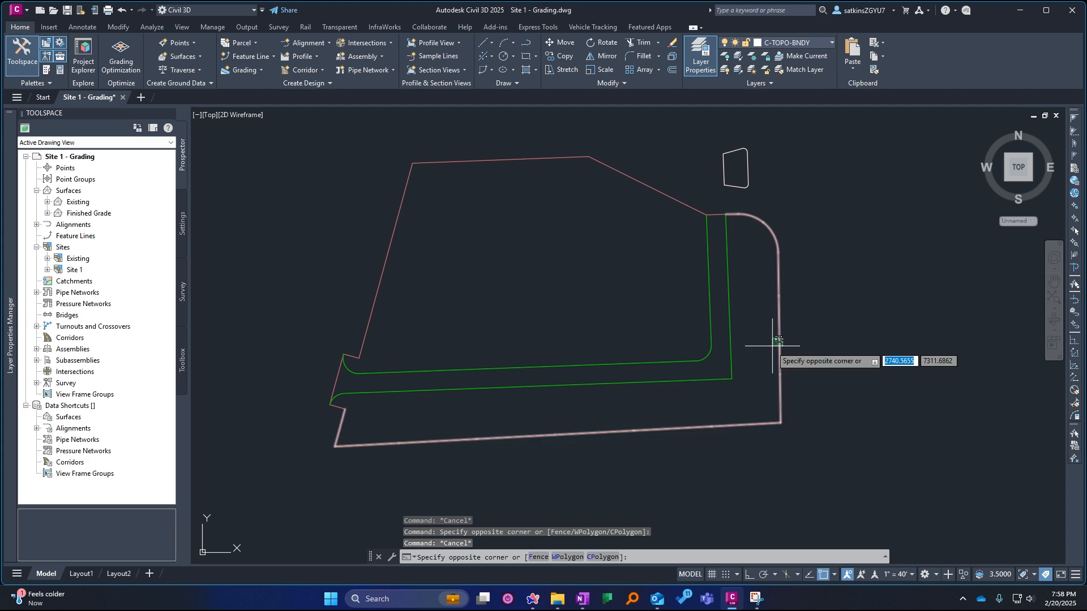
pyautogui.click(651, 377)
pyautogui.press('Escape')
pyautogui.click(337, 406)
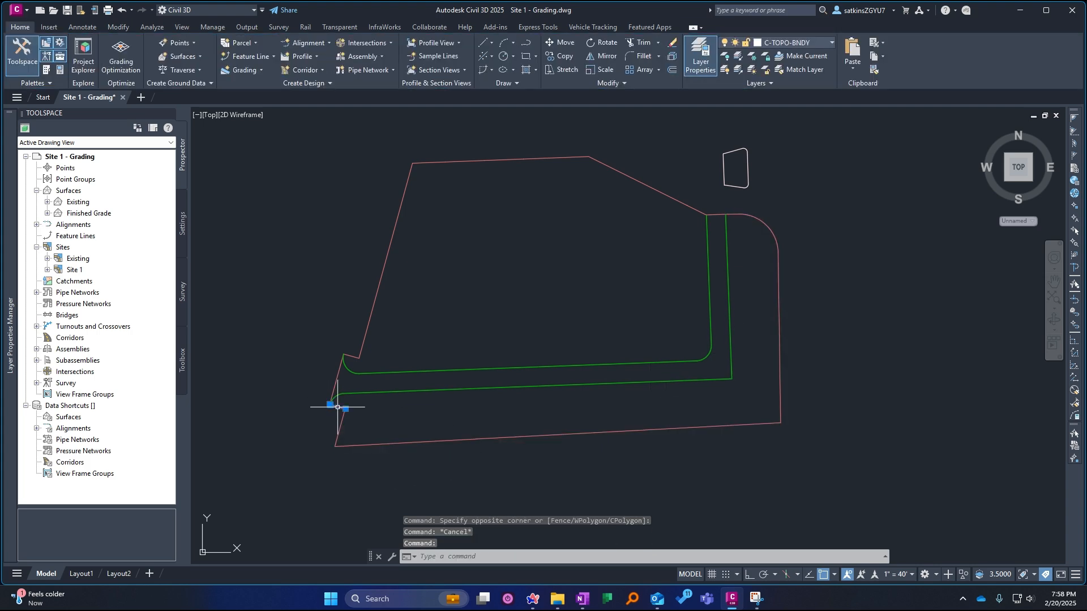
# Step: Select all similar feature lines from the western driveway segment to check the full set, and clear the selection
pyautogui.click(335, 386)
pyautogui.rightClick(335, 387)
pyautogui.click(427, 331)
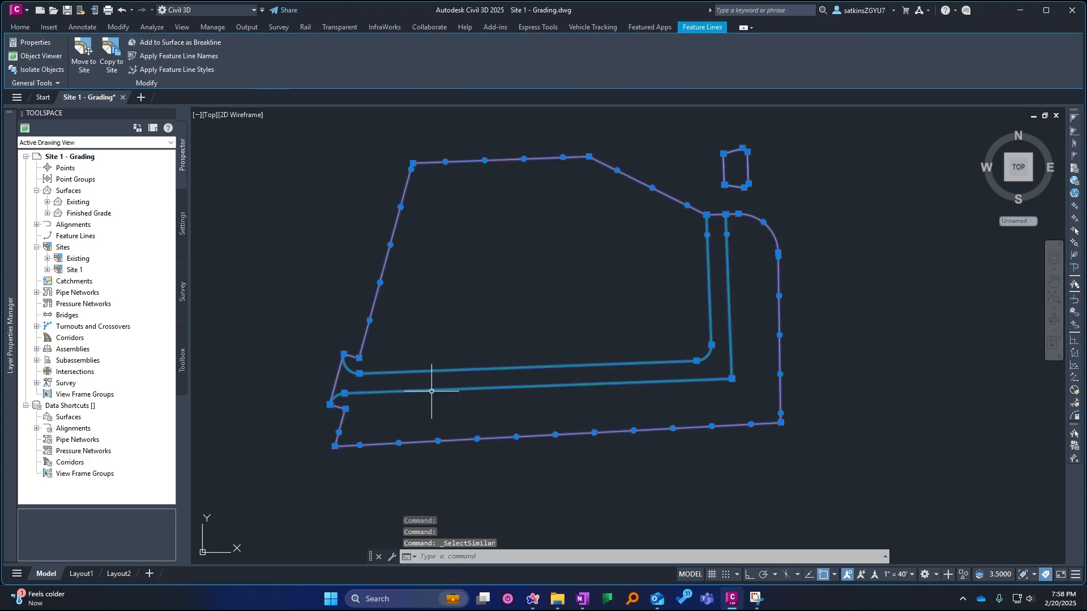
pyautogui.press('Escape')
# Step: Examine the north-west perimeter feature line and where it ends near the western driveway's upper curb return
pyautogui.click(646, 156)
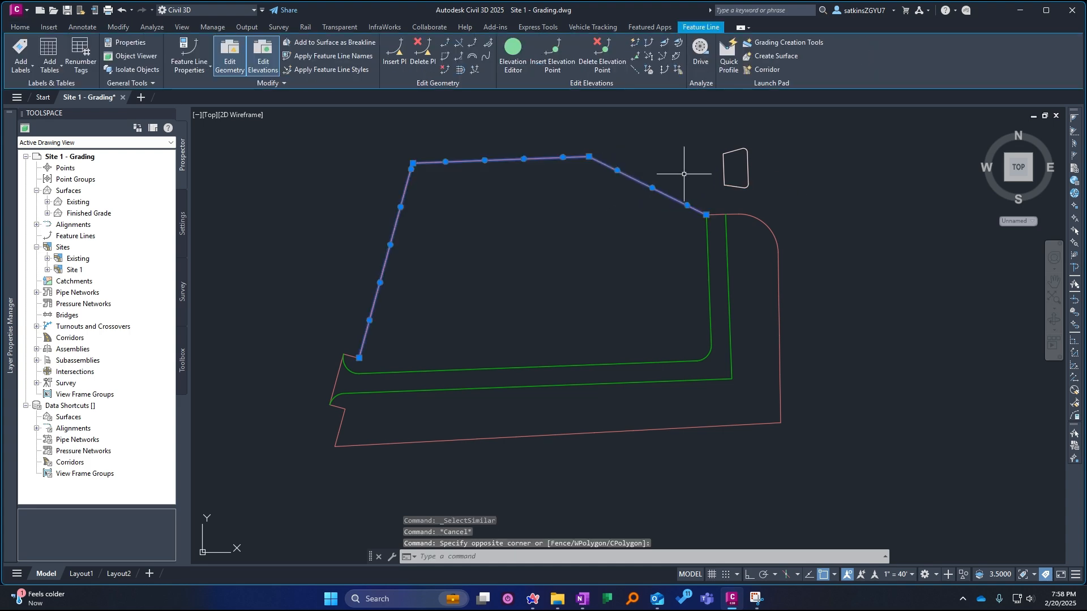
pyautogui.press('Escape')
pyautogui.click(512, 163)
pyautogui.click(460, 149)
pyautogui.press('Escape')
pyautogui.scroll(5, 349, 363)
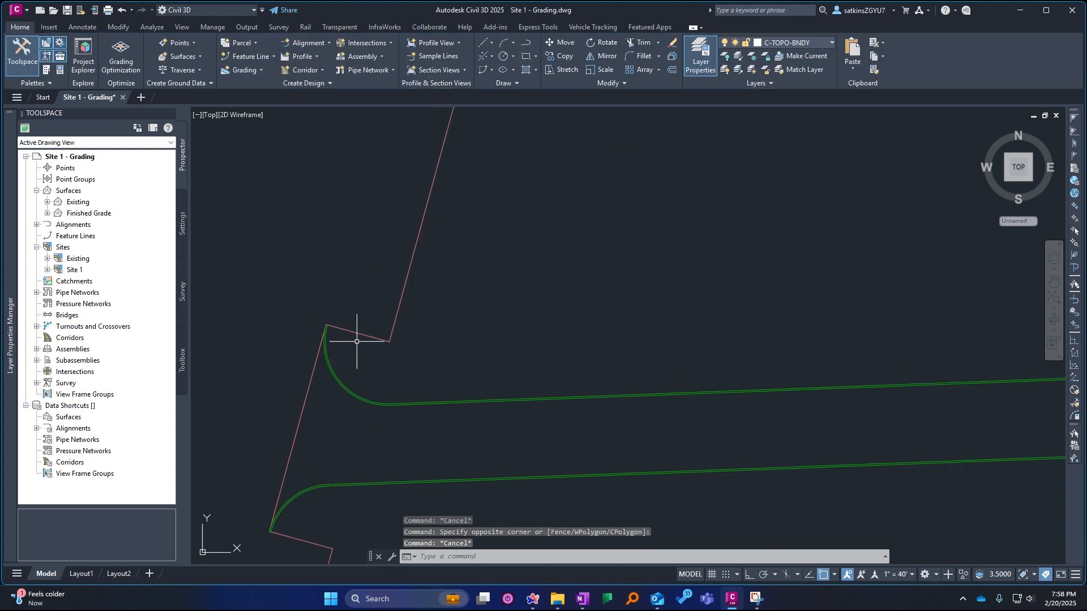
pyautogui.scroll(-6, 336, 316)
pyautogui.click(375, 287)
pyautogui.click(348, 266)
pyautogui.moveTo(409, 156); pyautogui.dragTo(378, 247, button='middle')
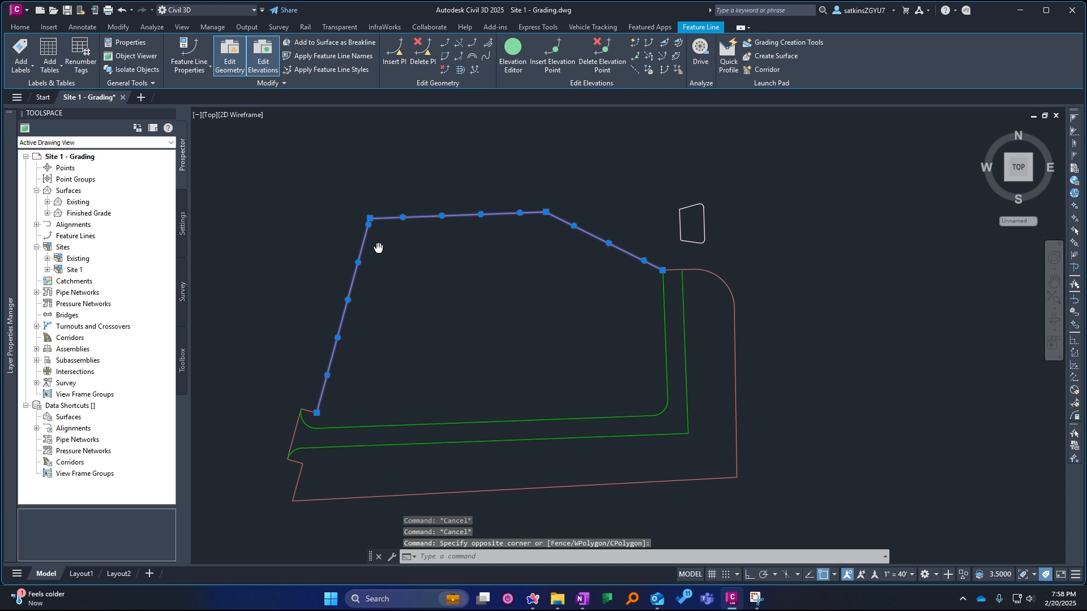
pyautogui.press('Escape')
pyautogui.moveTo(405, 201); pyautogui.dragTo(461, 112, button='middle')
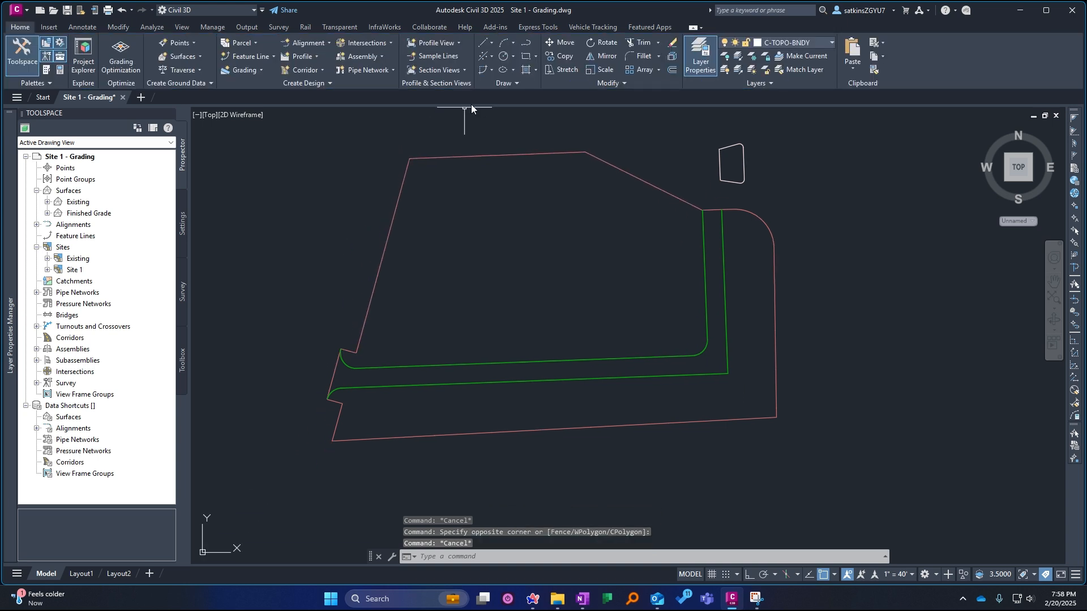
# Step: Erase the small shrinkwrap outline around the detached parking area north-east of the main site
pyautogui.scroll(-2, 437, 194)
pyautogui.click(260, 139)
pyautogui.press('Escape')
pyautogui.press('Escape')
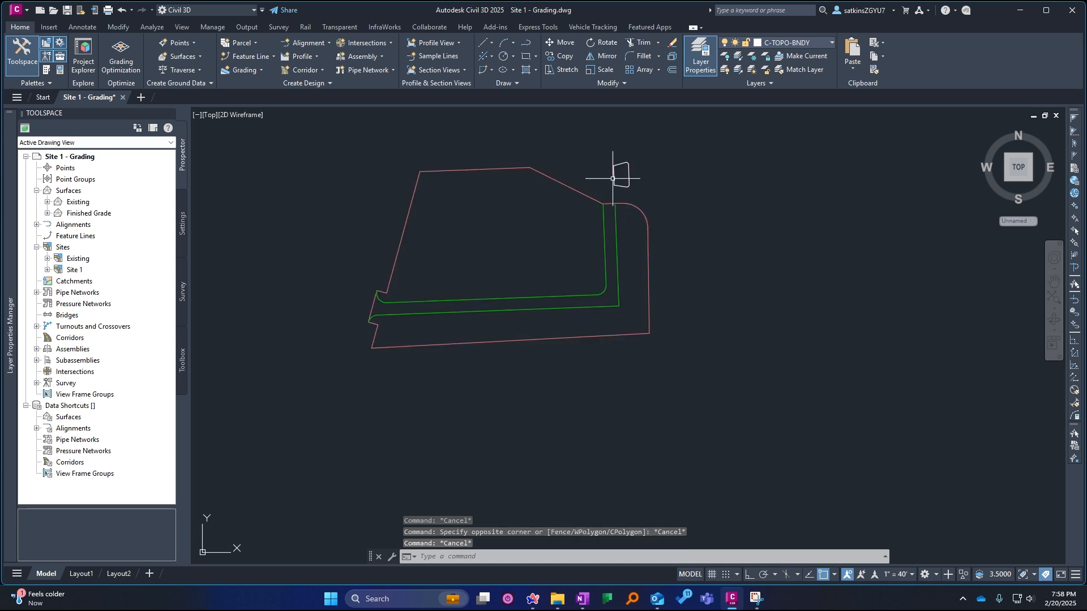
pyautogui.click(617, 170)
pyautogui.press('Delete')
# Step: Select all the displayed feature lines and generate their outer boundaries with LINEWORKSHRINKWRAP
pyautogui.click(272, 136)
pyautogui.click(852, 460)
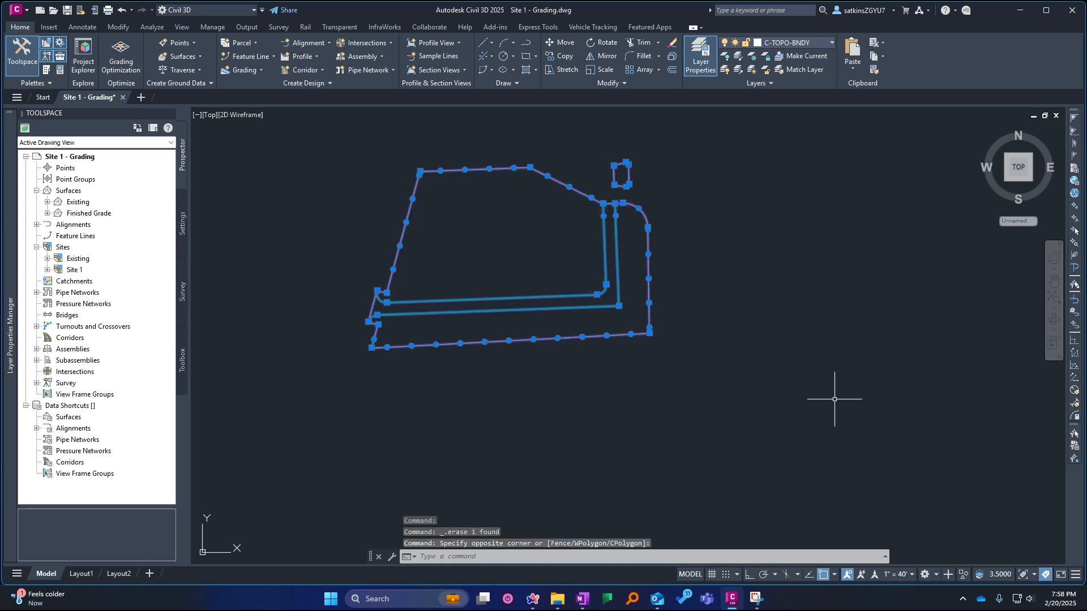
pyautogui.write('LINEWORKSHRINKWRAP')
pyautogui.press('Return')
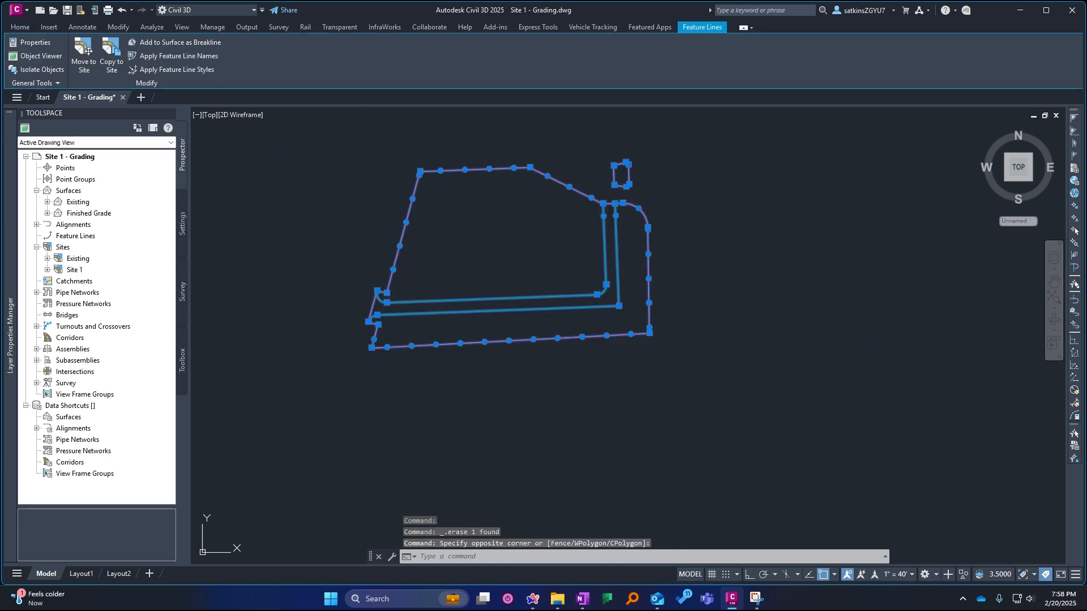
pyautogui.press('Escape')
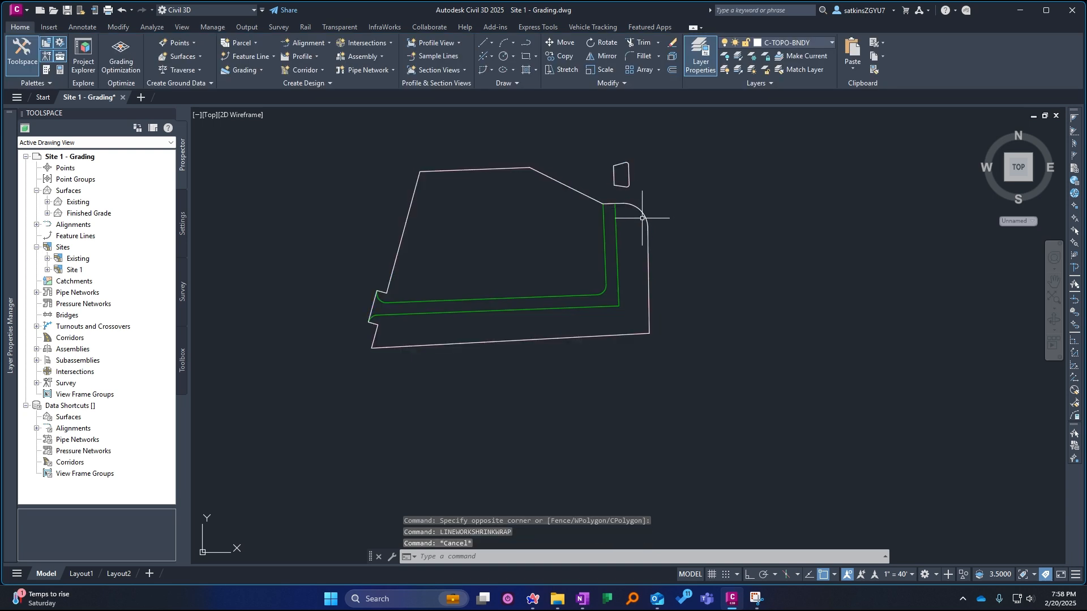
# Step: Erase both newly generated shrinkwrap outlines, around the main site and the small detached area
pyautogui.click(643, 218)
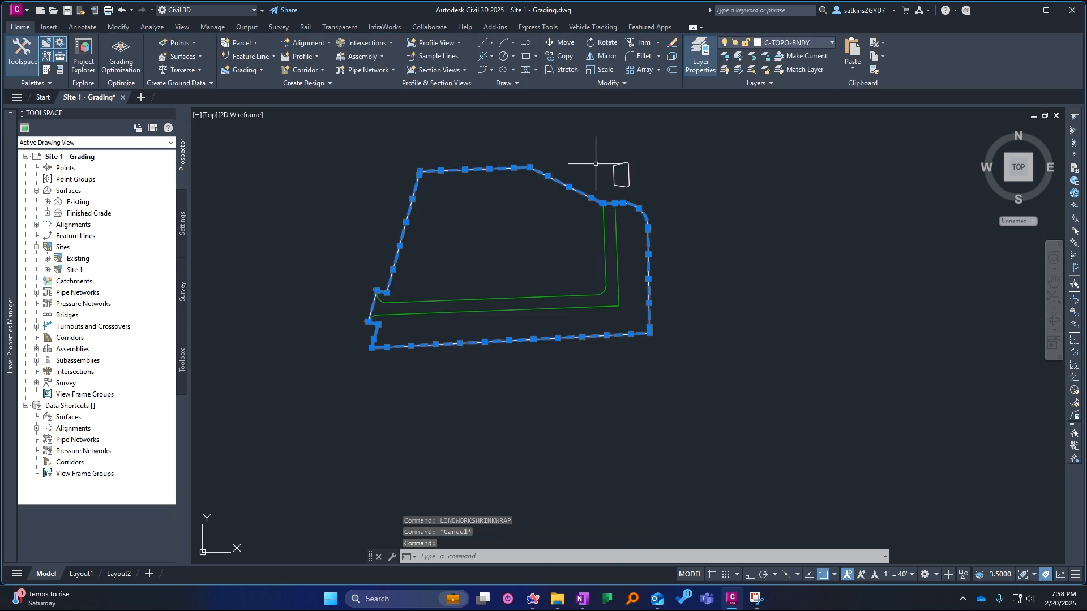
pyautogui.click(627, 170)
pyautogui.write('e')
pyautogui.press('space')
pyautogui.press('Escape')
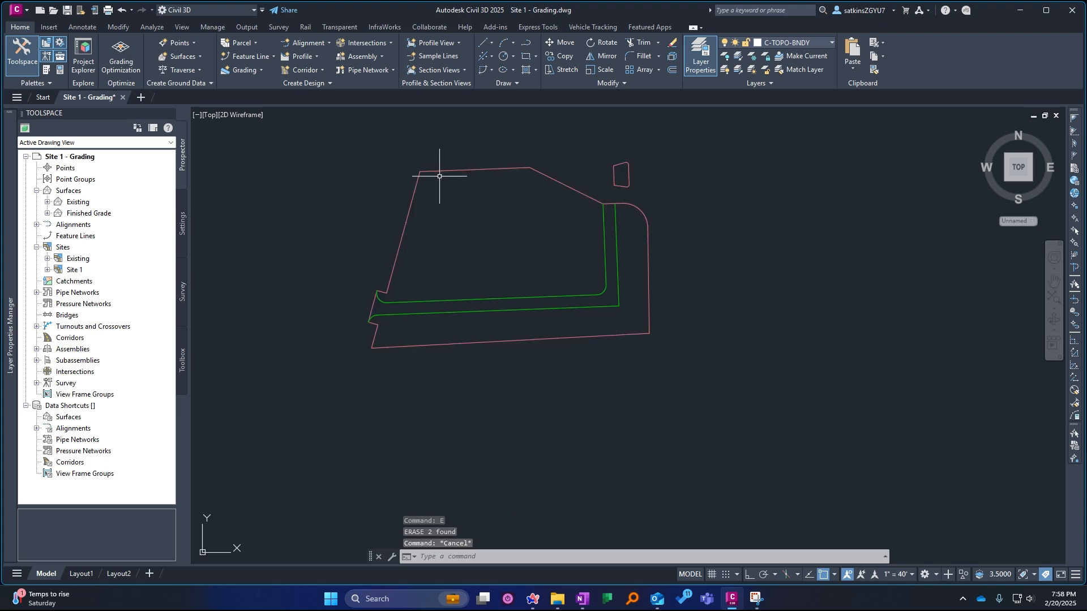
# Step: Inspect the short connector feature line where it meets the perimeter line at the western driveway
pyautogui.click(440, 170)
pyautogui.click(421, 182)
pyautogui.scroll(5, 345, 322)
pyautogui.moveTo(475, 193); pyautogui.dragTo(420, 224, button='middle')
pyautogui.press('Escape')
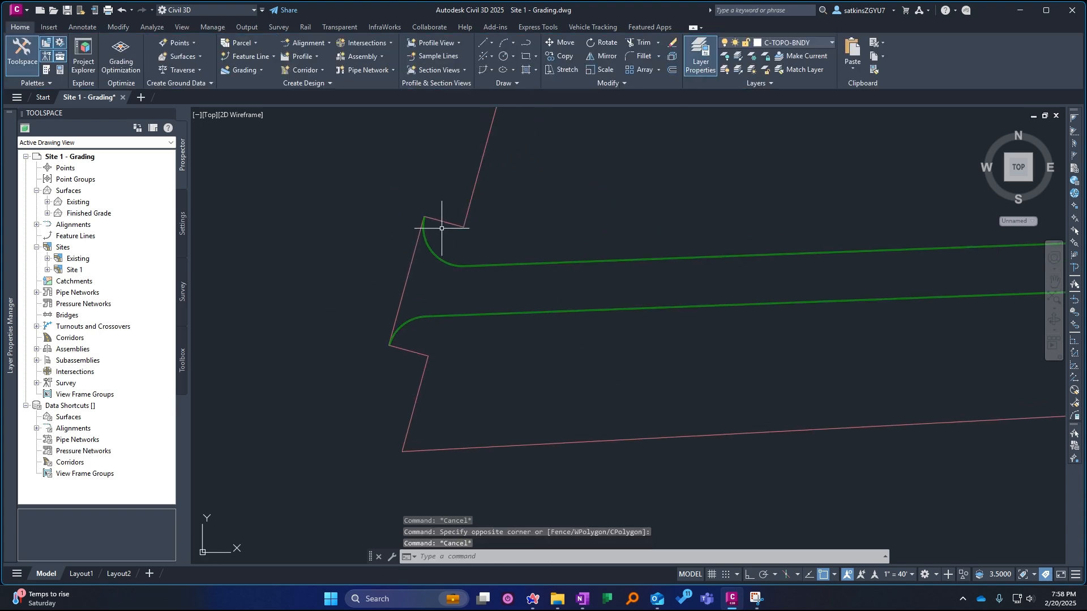
pyautogui.click(445, 220)
pyautogui.click(444, 218)
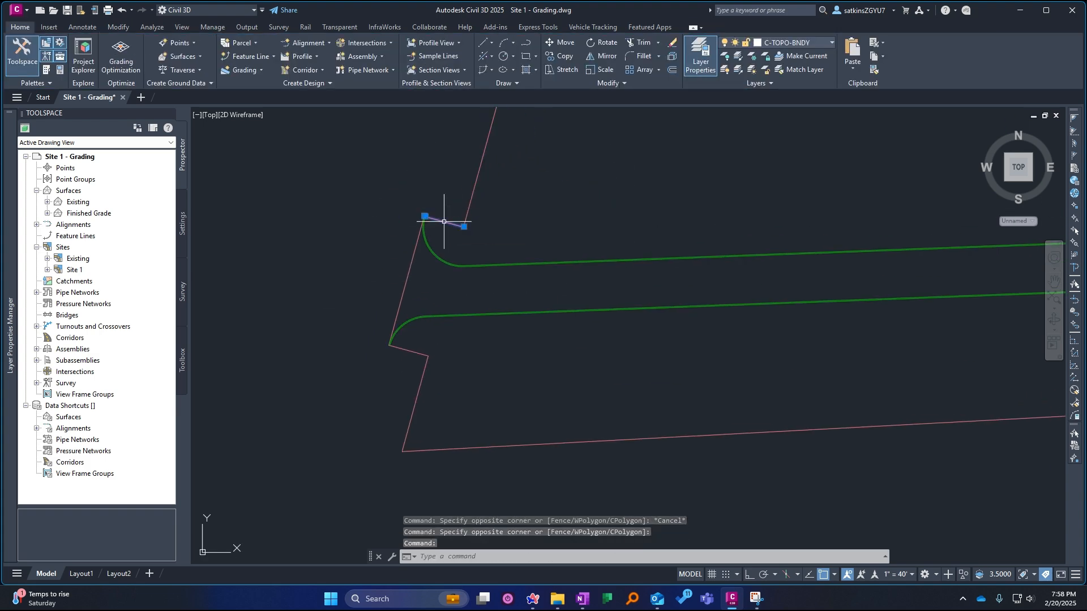
pyautogui.scroll(4, 460, 233)
pyautogui.press('Escape')
# Step: Stretch the western perimeter feature line's lower endpoint back along itself with the Nearest snap, leaving a gap at the connector
pyautogui.click(427, 298)
pyautogui.scroll(-4, 422, 307)
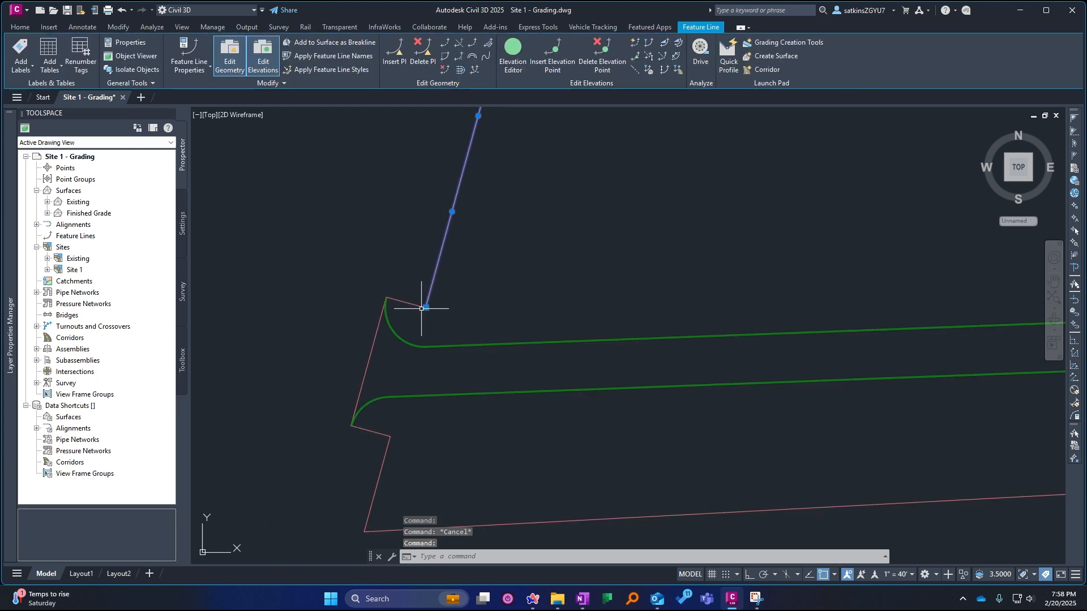
pyautogui.click(426, 307)
pyautogui.keyDown('shift'); pyautogui.rightClick(444, 283); pyautogui.keyUp('shift')
pyautogui.press('r')
pyautogui.click(443, 245)
pyautogui.press('Escape')
pyautogui.press('Escape')
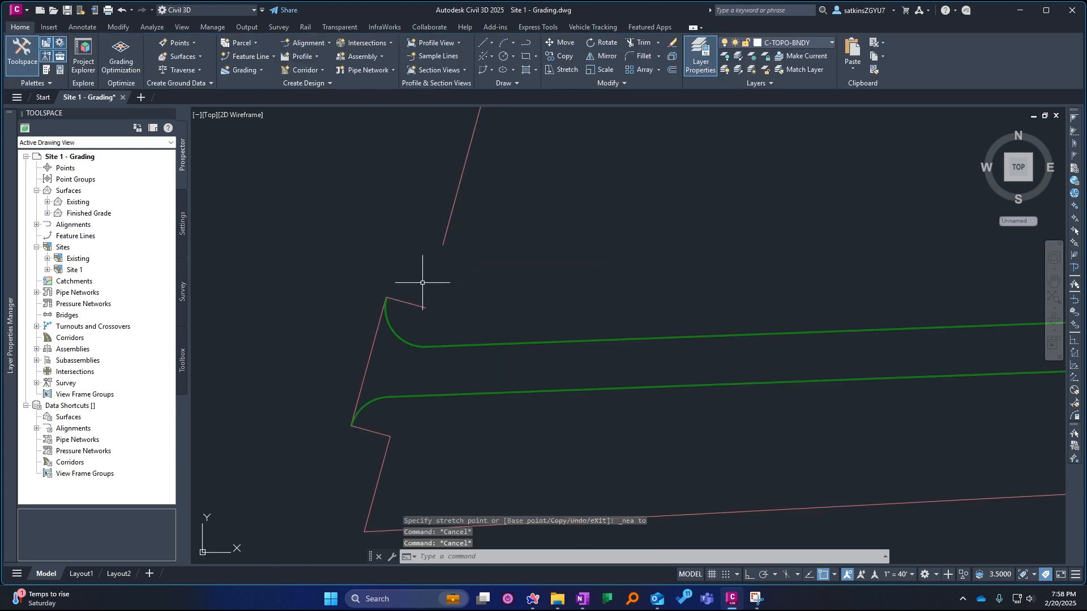
# Step: Draw a polyline bridging the gap between the shortened perimeter feature line and the short connector
pyautogui.click(404, 303)
pyautogui.press('Escape')
pyautogui.write('pl')
pyautogui.press('Return')
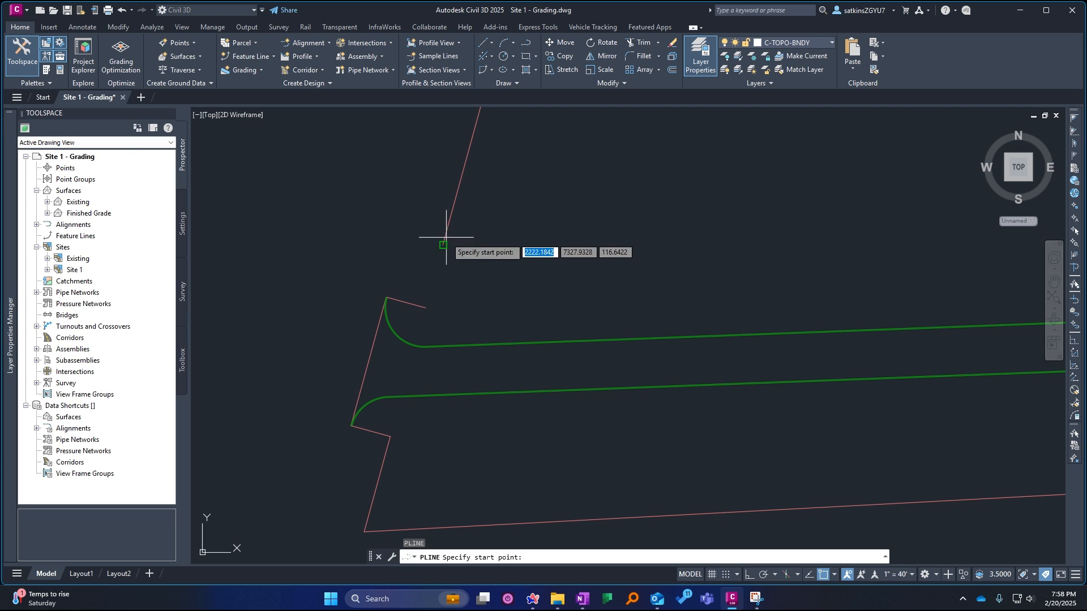
pyautogui.click(442, 245)
pyautogui.press('Escape')
pyautogui.press('Escape')
# Step: Erase the bridging polyline and undo the shortening of the western perimeter feature line
pyautogui.scroll(3, 433, 280)
pyautogui.click(485, 253)
pyautogui.click(432, 231)
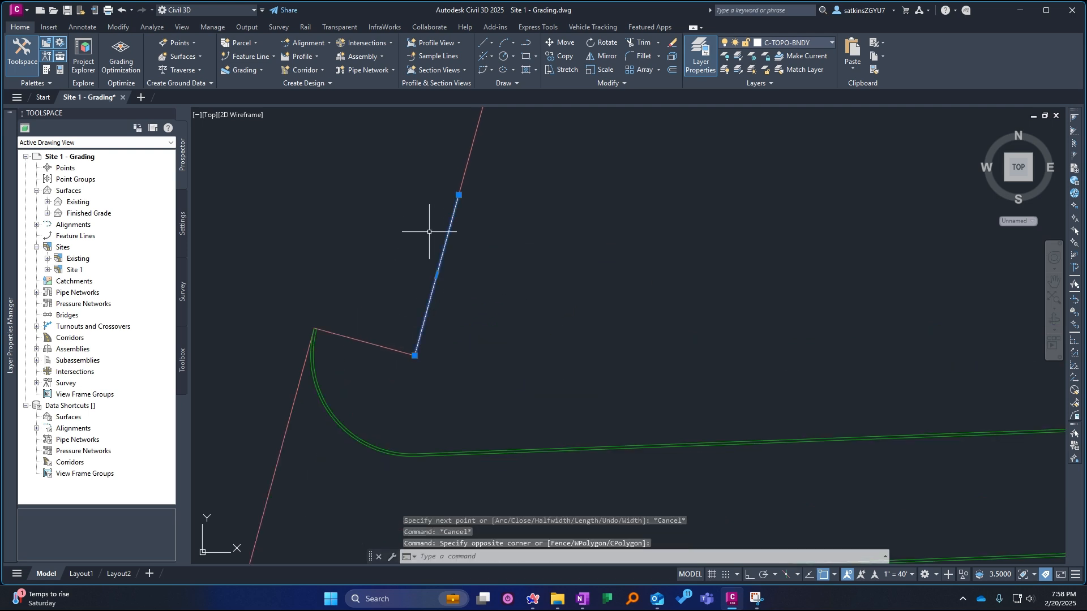
pyautogui.scroll(-3, 453, 249)
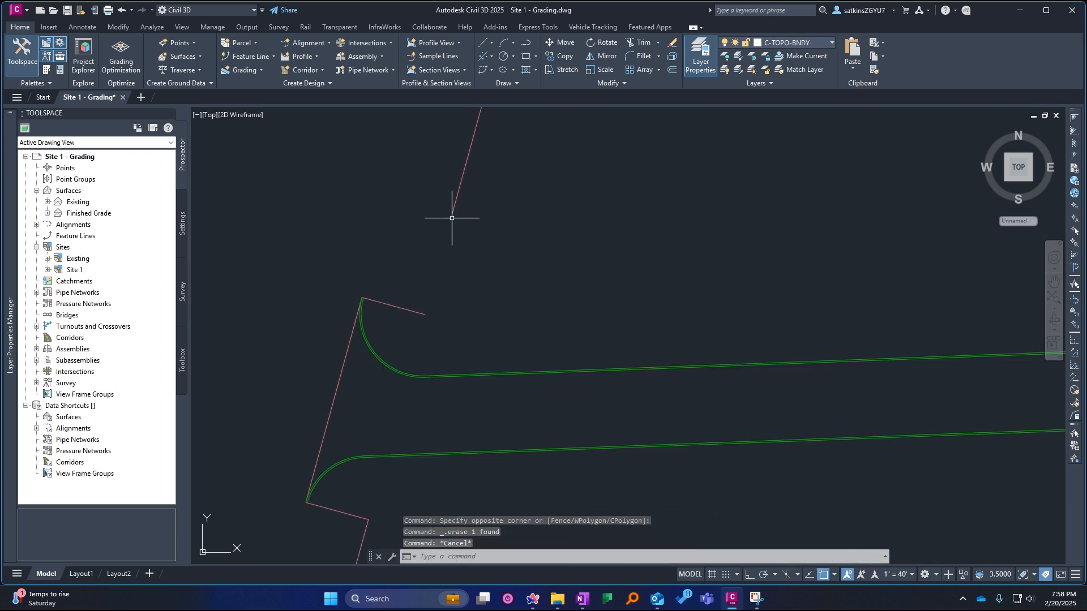
pyautogui.hotkey('ctrl', 'z')
pyautogui.scroll(-2, 443, 296)
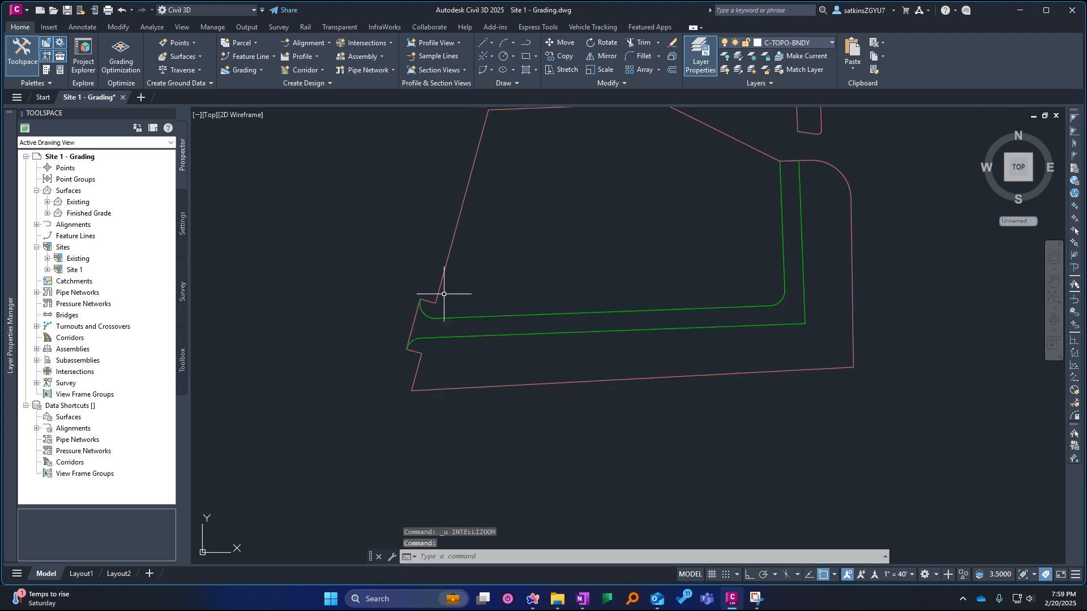
# Step: Check the western perimeter feature line and the complete feature line set by selecting them and clearing the selection
pyautogui.press('Escape')
pyautogui.click(455, 253)
pyautogui.click(429, 244)
pyautogui.moveTo(516, 250); pyautogui.dragTo(410, 297, button='middle')
pyautogui.scroll(-1, 410, 297)
pyautogui.press('Escape')
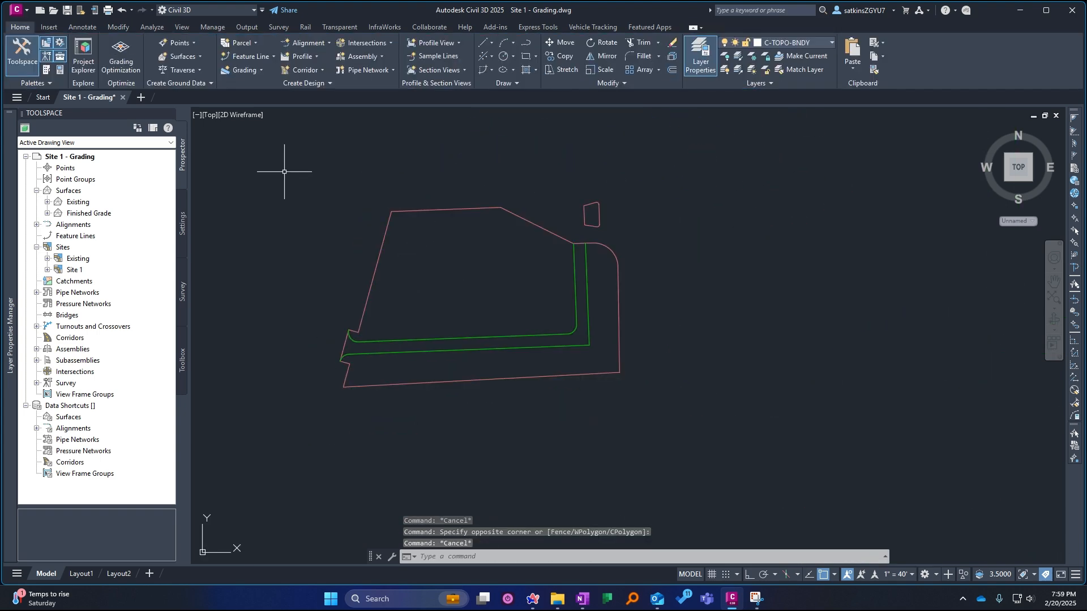
pyautogui.click(260, 163)
pyautogui.click(791, 493)
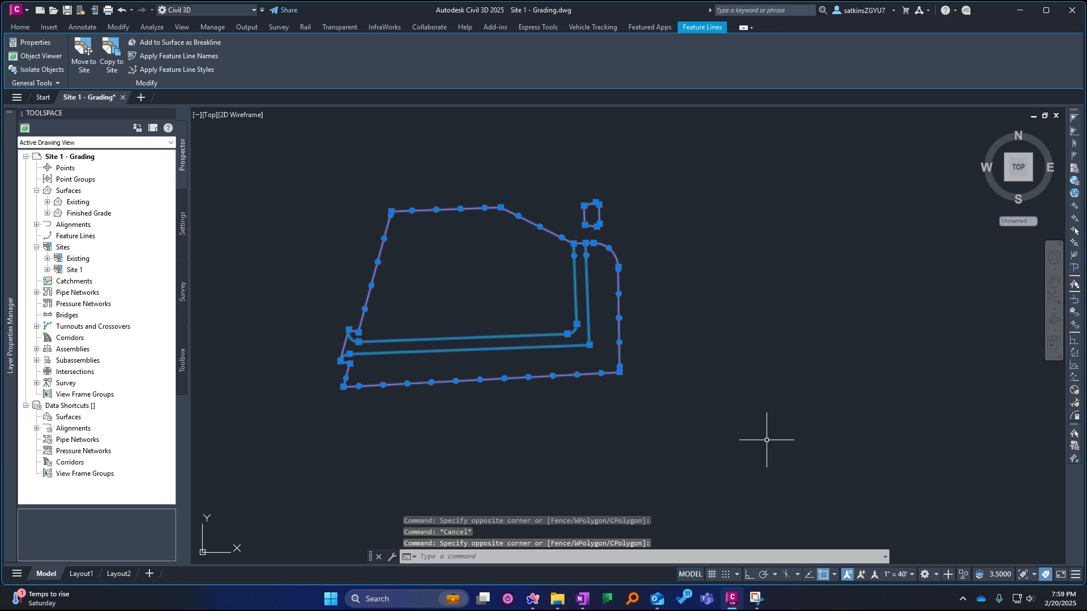
pyautogui.press('Escape')
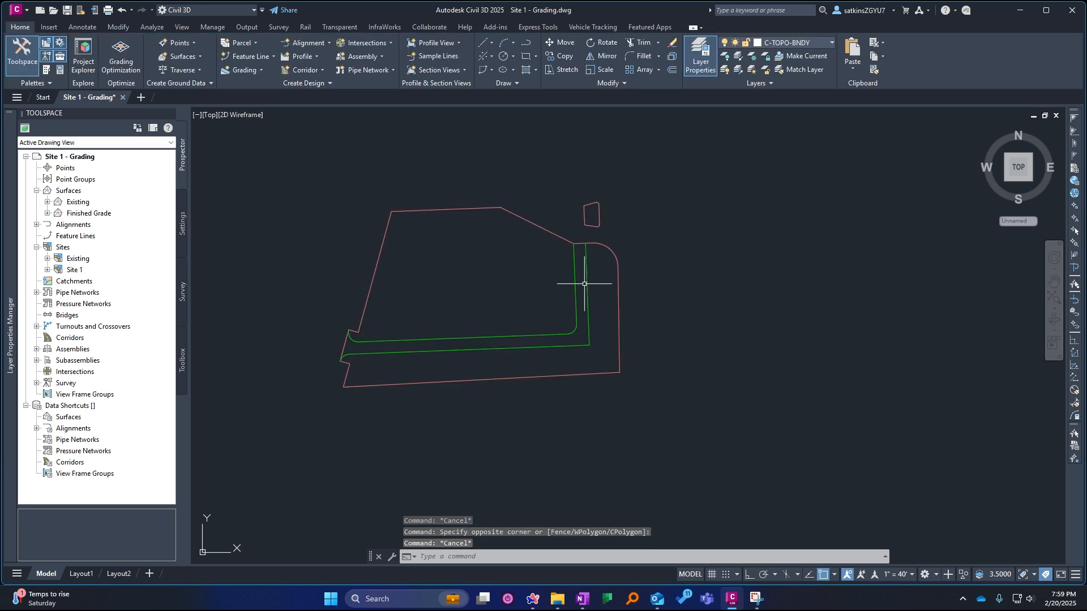
# Step: Shorten the western perimeter feature line by stretching its lower endpoint up the line with the Nearest snap, leaving a small gap
pyautogui.click(476, 208)
pyautogui.click(356, 320)
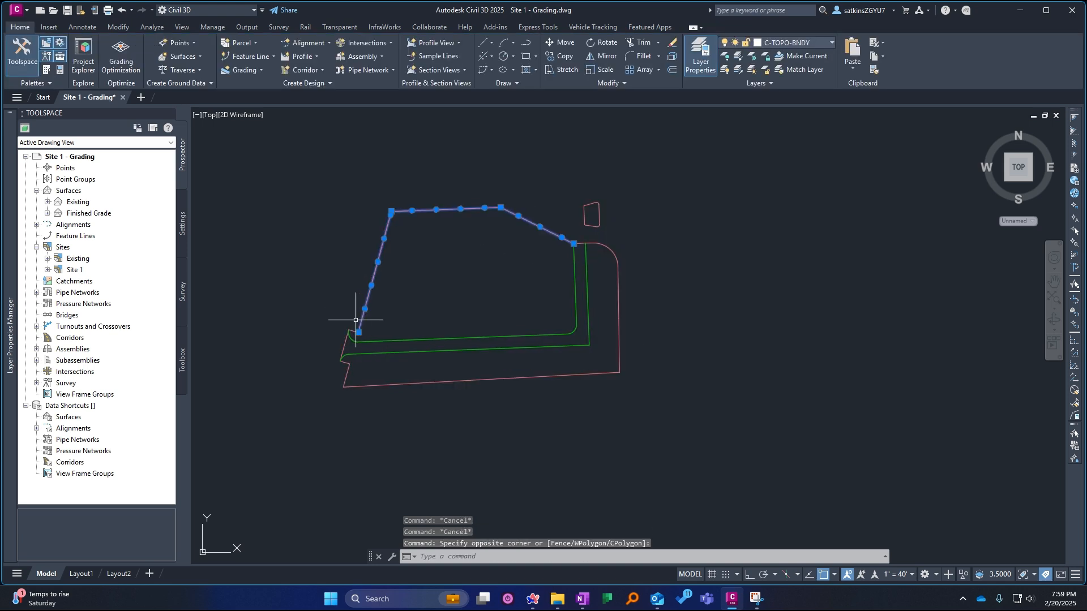
pyautogui.scroll(3, 355, 319)
pyautogui.click(359, 334)
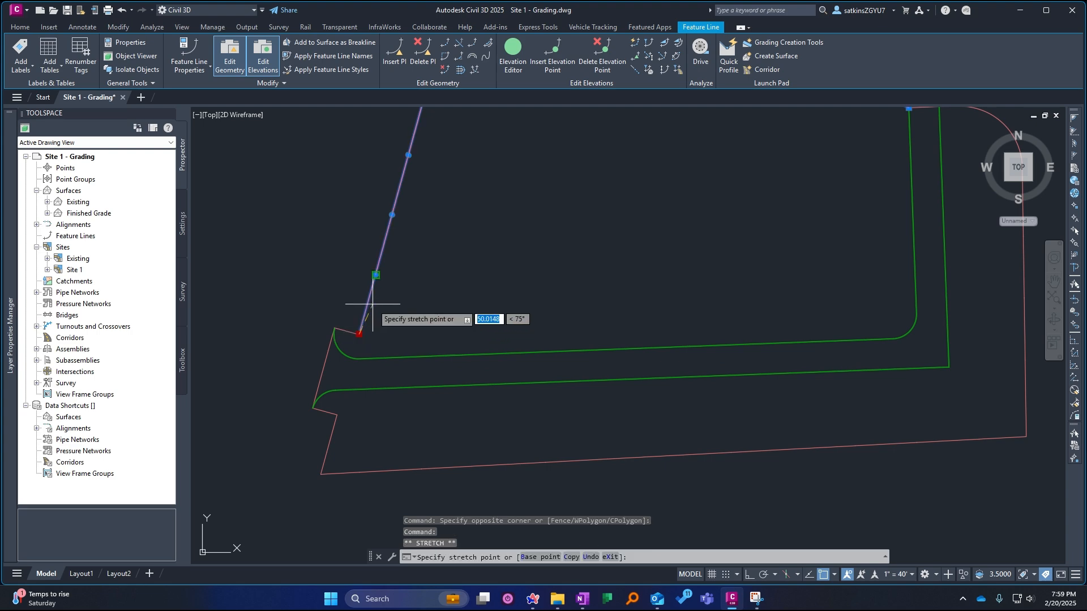
pyautogui.scroll(-3, 365, 249)
pyautogui.press('Escape')
# Step: Run LINEWORKSHRINKWRAP on all the feature lines with the small western gap left open
pyautogui.click(267, 124)
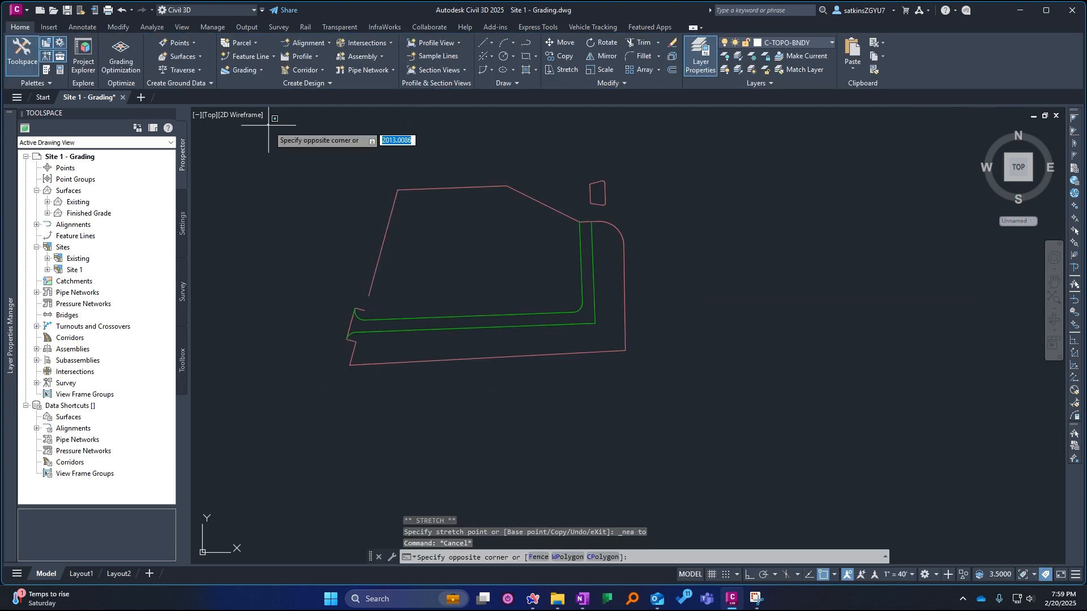
pyautogui.click(831, 381)
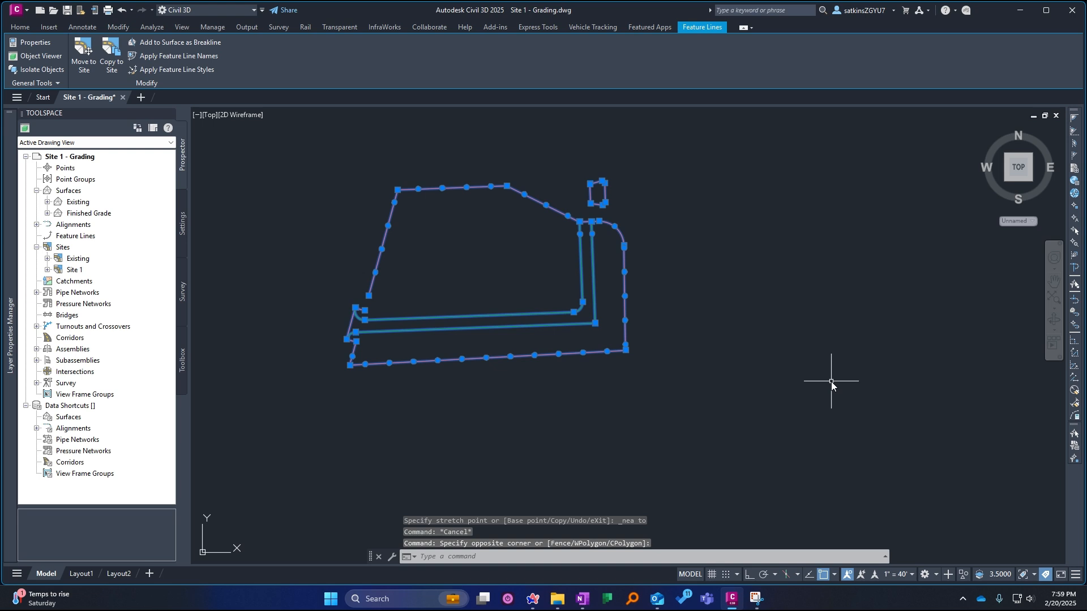
pyautogui.write('LINEWORKSHRINKWRAP')
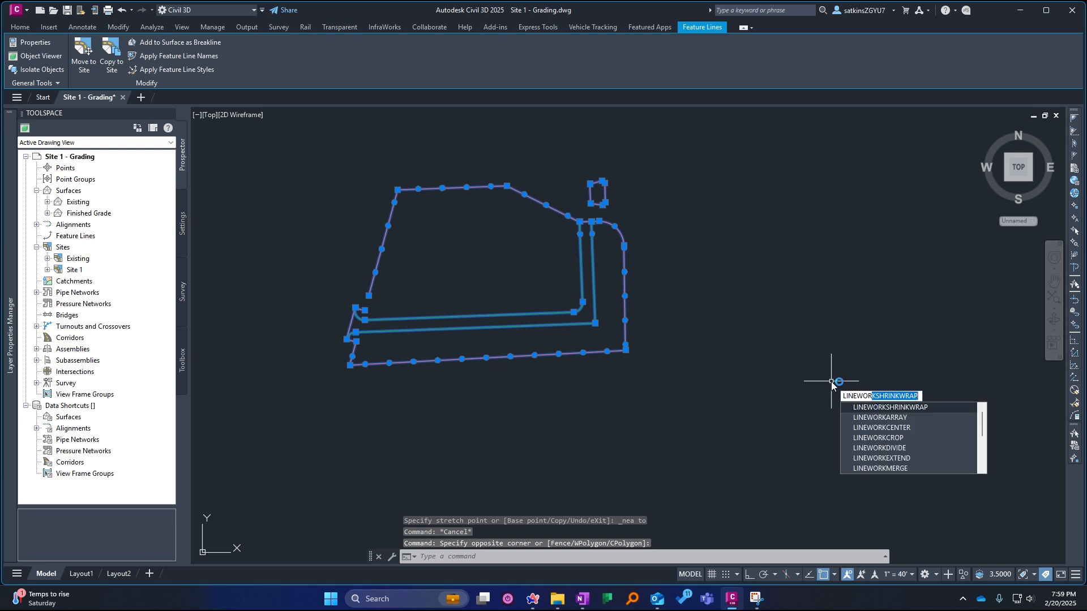
pyautogui.press('Return')
pyautogui.press('Escape')
pyautogui.press('Escape')
# Step: Inspect the shrinkwrapped site outline across the western gap and undo the outline generation
pyautogui.scroll(2, 322, 319)
pyautogui.click(395, 285)
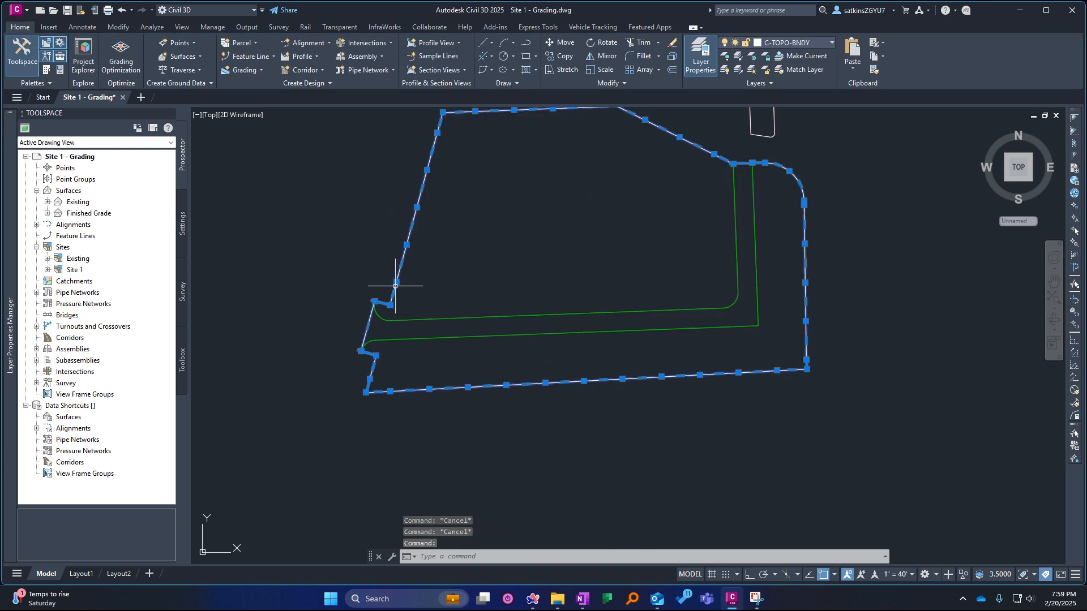
pyautogui.hotkey('ctrl', 'z')
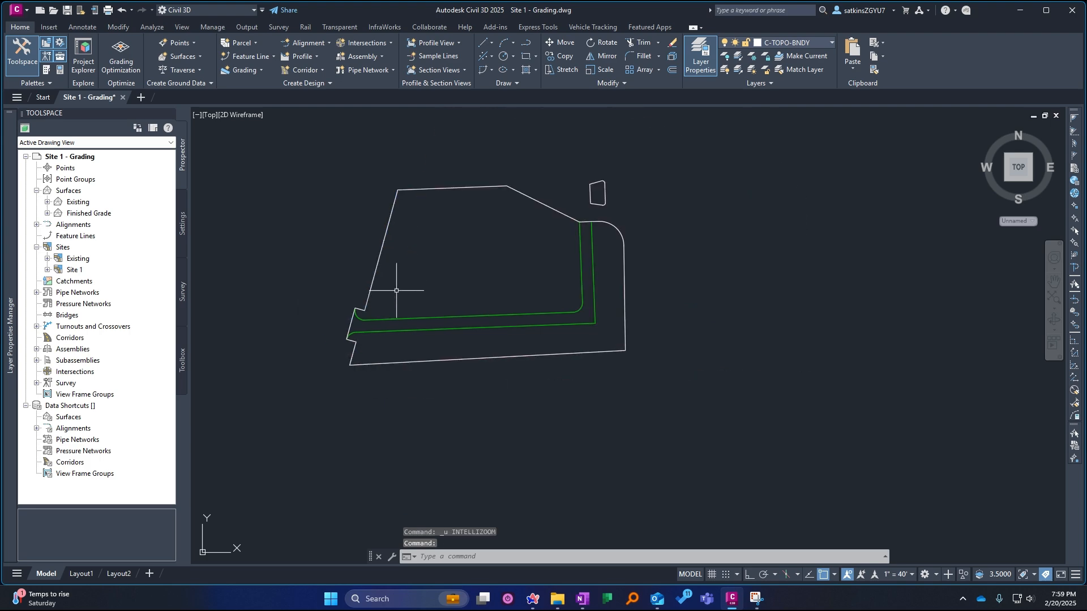
# Step: Widen the western gap by stretching the perimeter feature line's lower endpoint much farther up the line with the Nearest snap
pyautogui.click(369, 295)
pyautogui.click(369, 295)
pyautogui.keyDown('shift'); pyautogui.rightClick(393, 257); pyautogui.keyUp('shift')
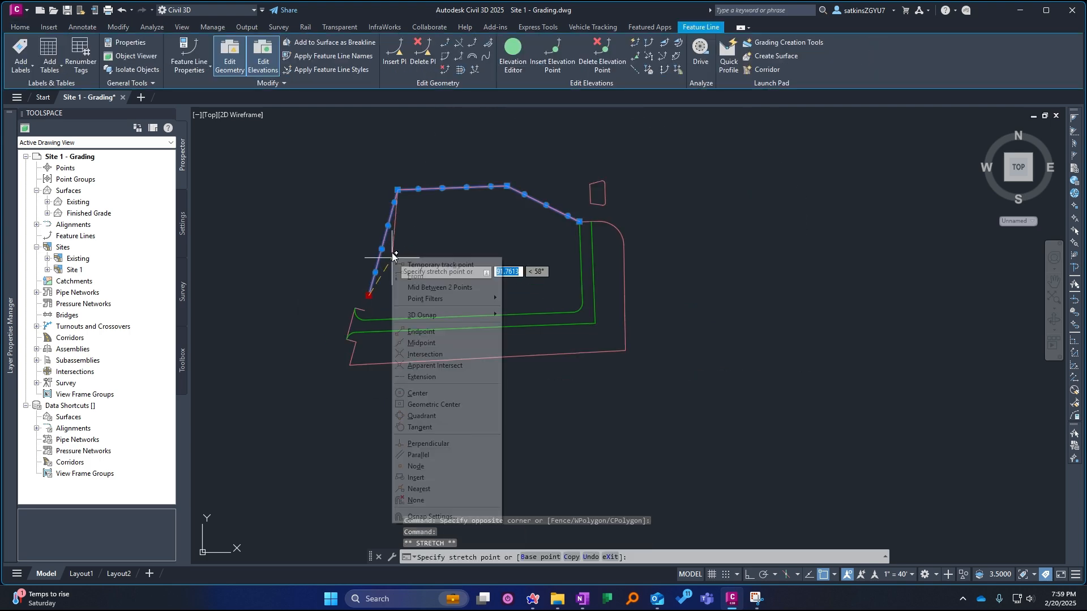
pyautogui.press('r')
pyautogui.click(385, 235)
pyautogui.press('Escape')
pyautogui.press('Escape')
# Step: Undo the endpoint stretches on the western perimeter feature line to close the gap
pyautogui.moveTo(279, 127); pyautogui.dragTo(800, 473)
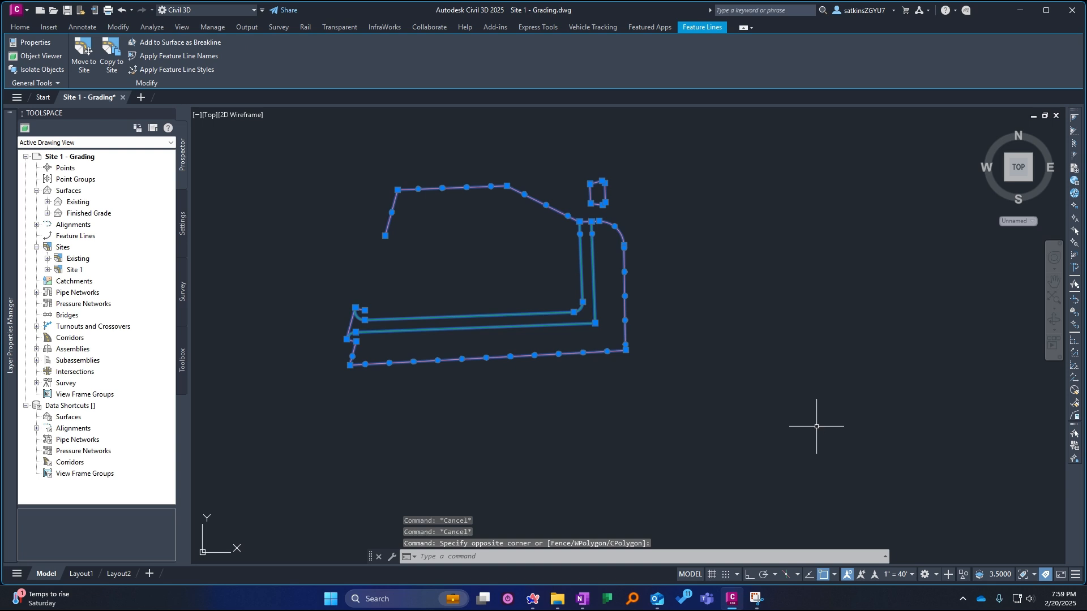
pyautogui.hotkey('ctrl', 'z')
pyautogui.hotkey('ctrl', 'z')
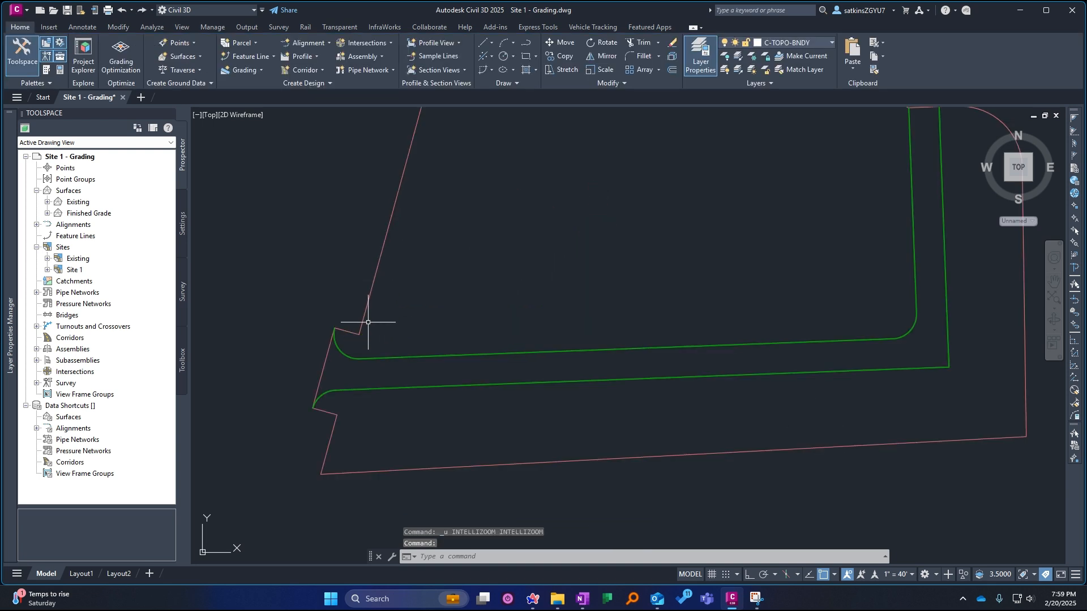
pyautogui.scroll(-2, 380, 316)
pyautogui.click(380, 288)
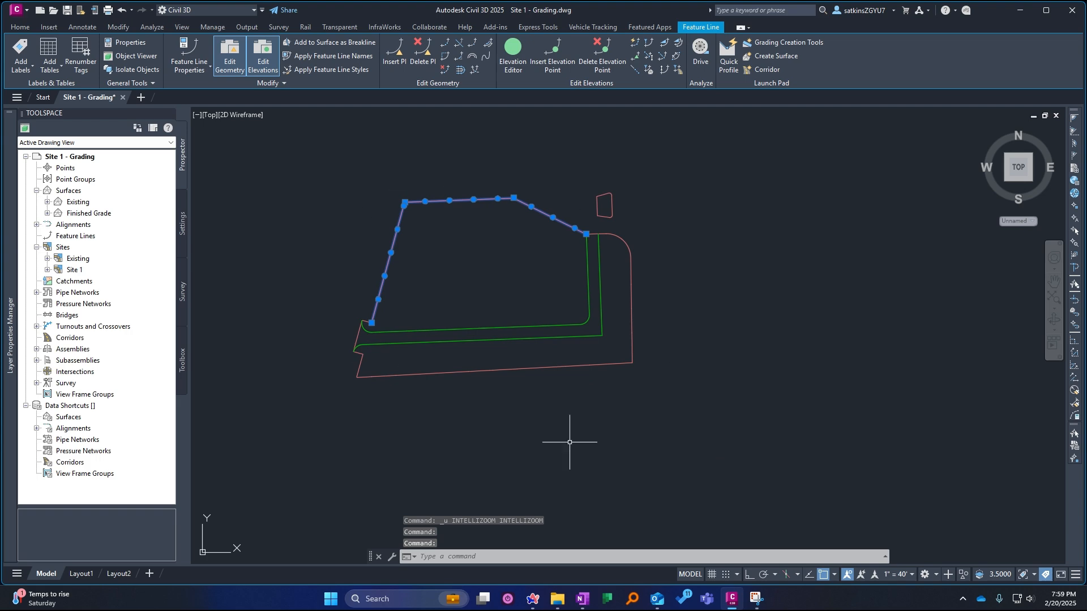
pyautogui.press('Escape')
pyautogui.press('Escape')
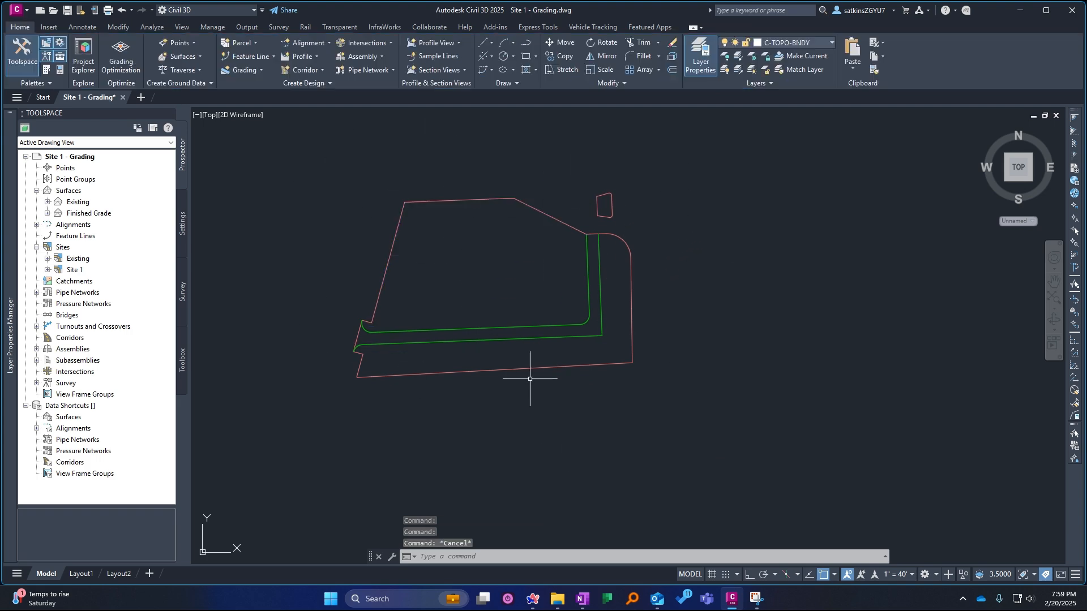
# Step: Run LINEWORKSHRINKWRAP on all the feature lines with the western gap closed
pyautogui.click(491, 386)
pyautogui.click(469, 360)
pyautogui.moveTo(427, 300); pyautogui.dragTo(359, 345, button='middle')
pyautogui.press('Escape')
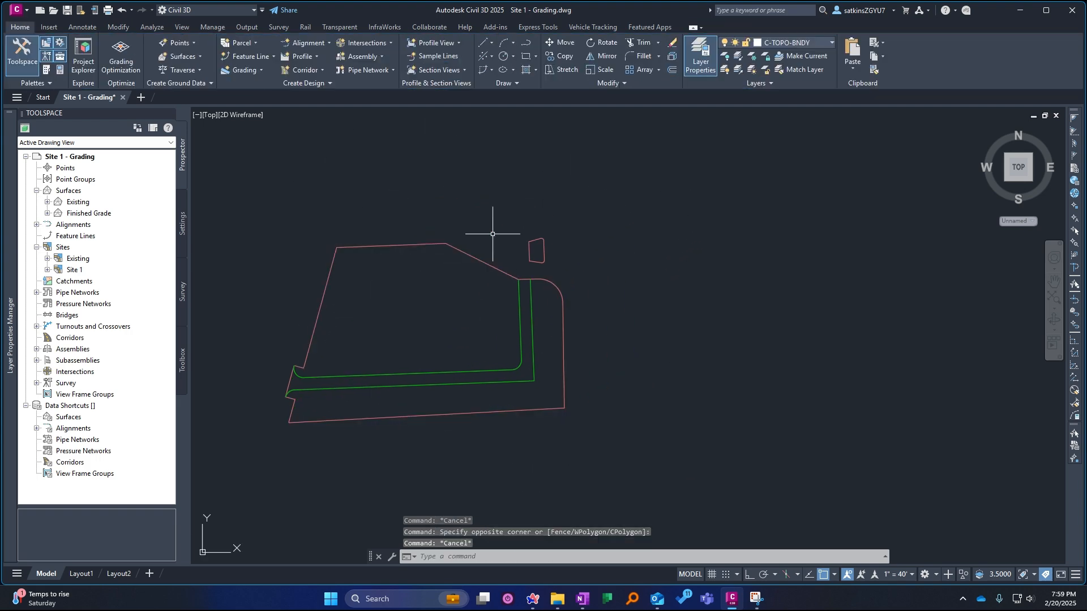
pyautogui.click(496, 236)
pyautogui.click(493, 272)
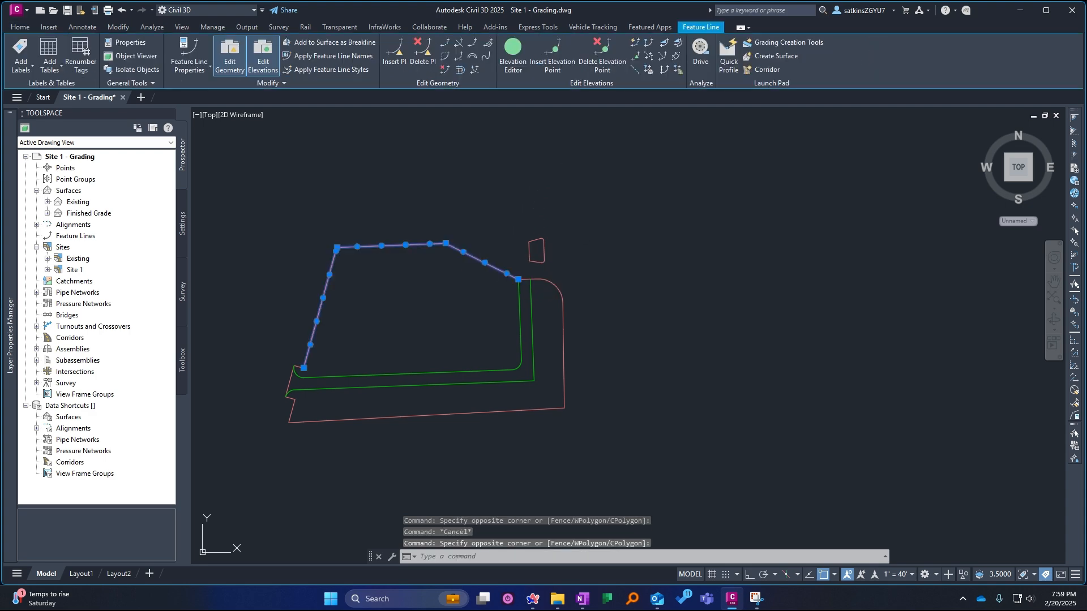
pyautogui.hotkey('ctrl', 'a')
pyautogui.write('LINEWR')
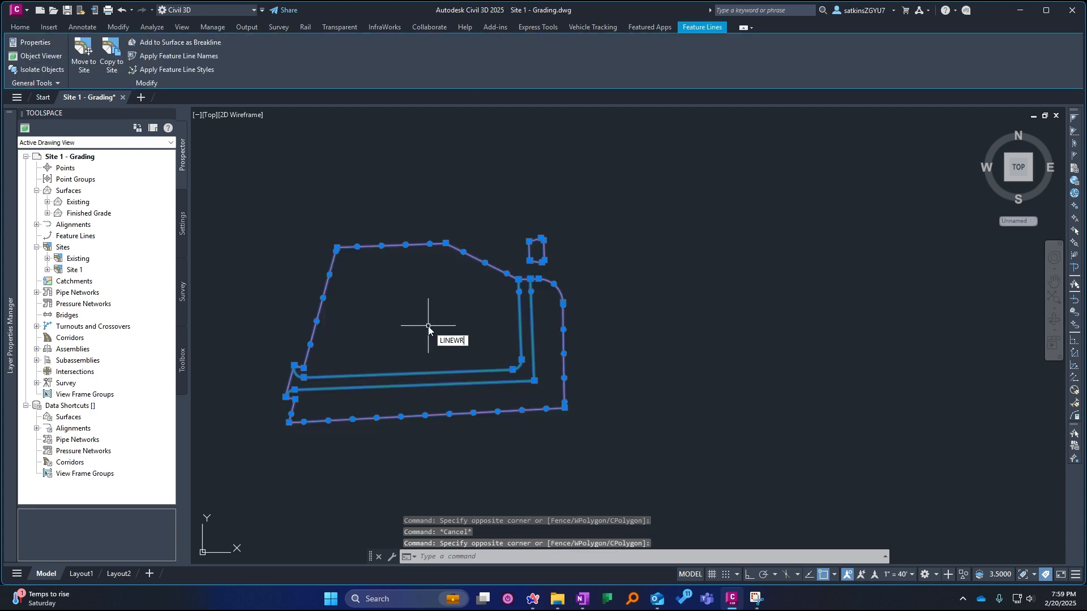
pyautogui.write('OK')
pyautogui.press('BackSpace')
pyautogui.press('BackSpace')
pyautogui.press('BackSpace')
pyautogui.write('ORK')
pyautogui.press('Return')
pyautogui.press('Escape')
pyautogui.press('Escape')
# Step: Restore the layers hidden by the layer isolation with LAYUNISO
pyautogui.write('LAY')
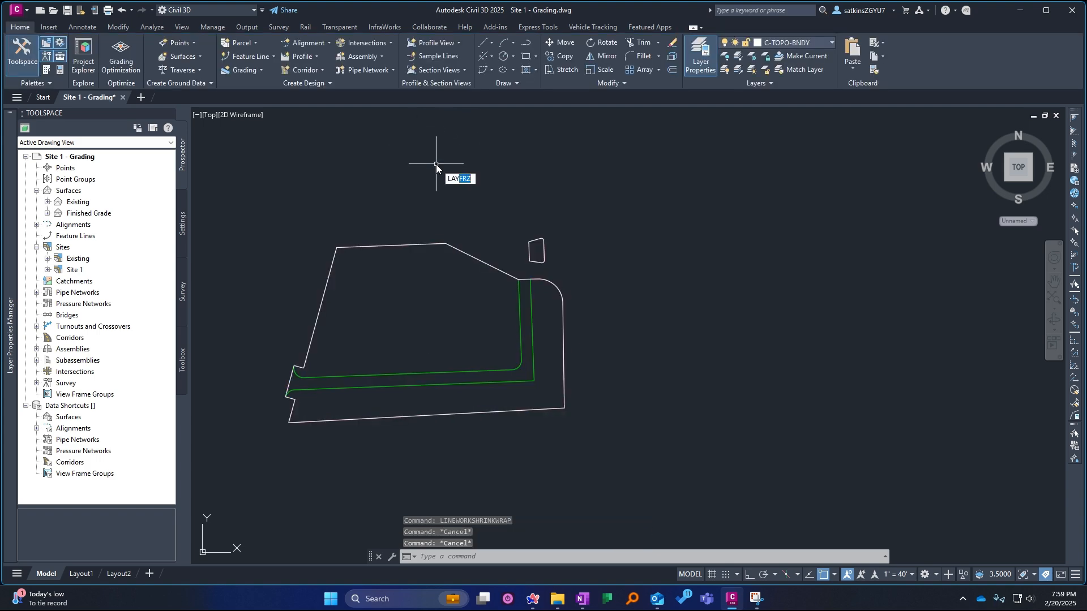
pyautogui.write('UNISO')
pyautogui.press('Return')
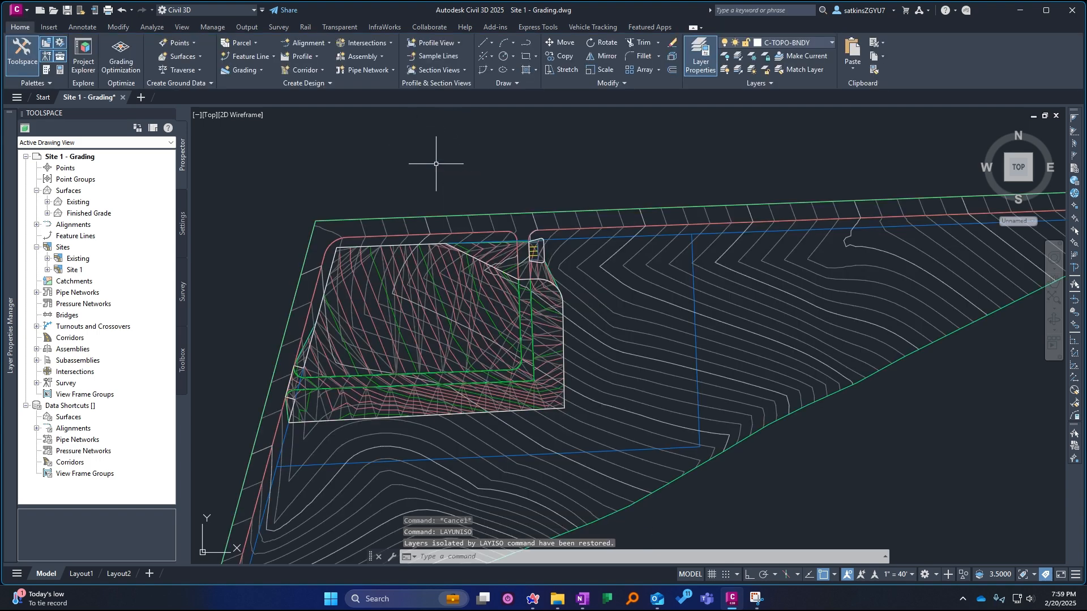
pyautogui.press('Escape')
# Step: Inspect the shrinkwrapped outline and the overlapping feature lines along the northeast site edge near the small striped pad
pyautogui.click(490, 279)
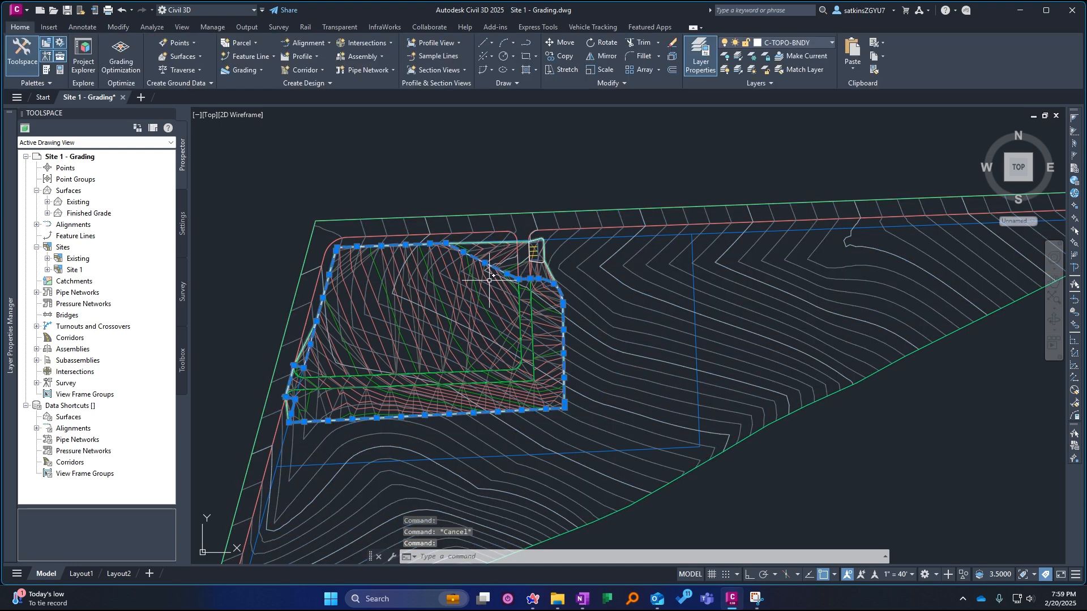
pyautogui.scroll(4, 490, 279)
pyautogui.click(514, 238)
pyautogui.press('Escape')
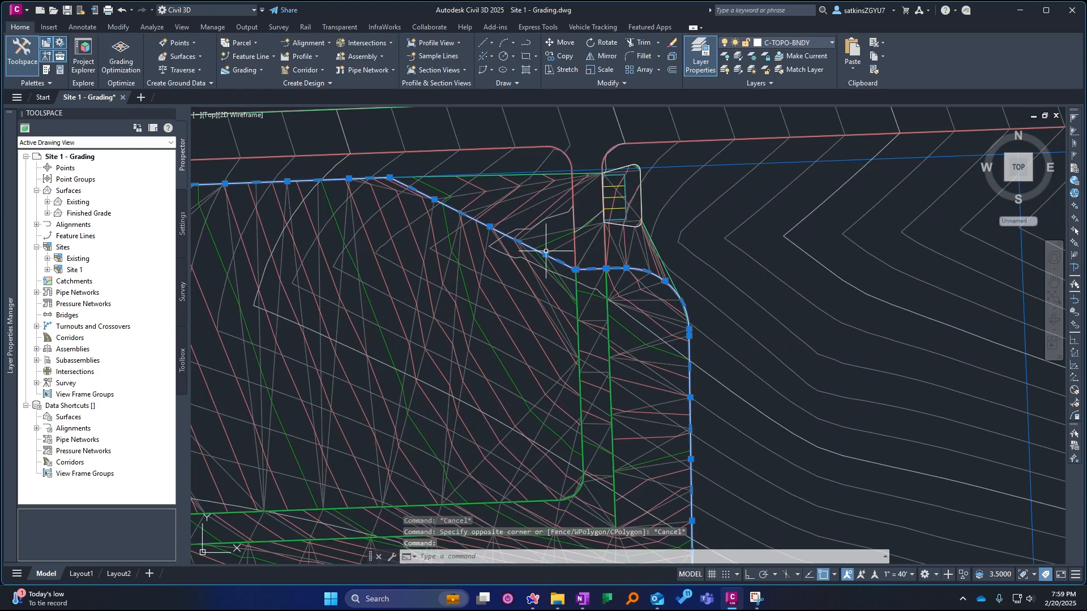
pyautogui.scroll(-4, 547, 250)
pyautogui.click(504, 221)
pyautogui.press('Escape')
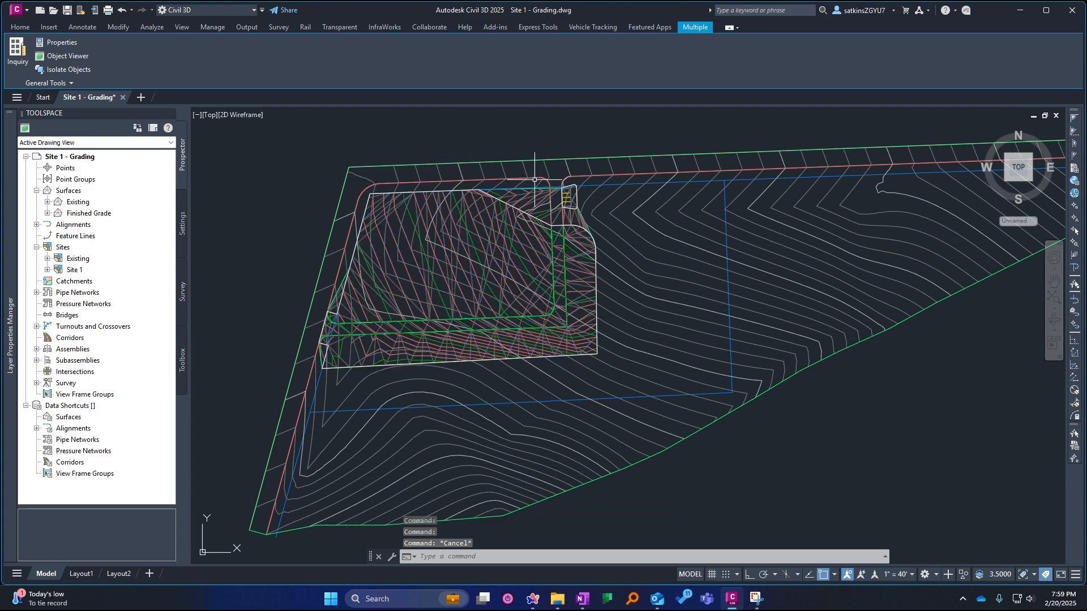
pyautogui.click(492, 192)
pyautogui.scroll(4, 492, 194)
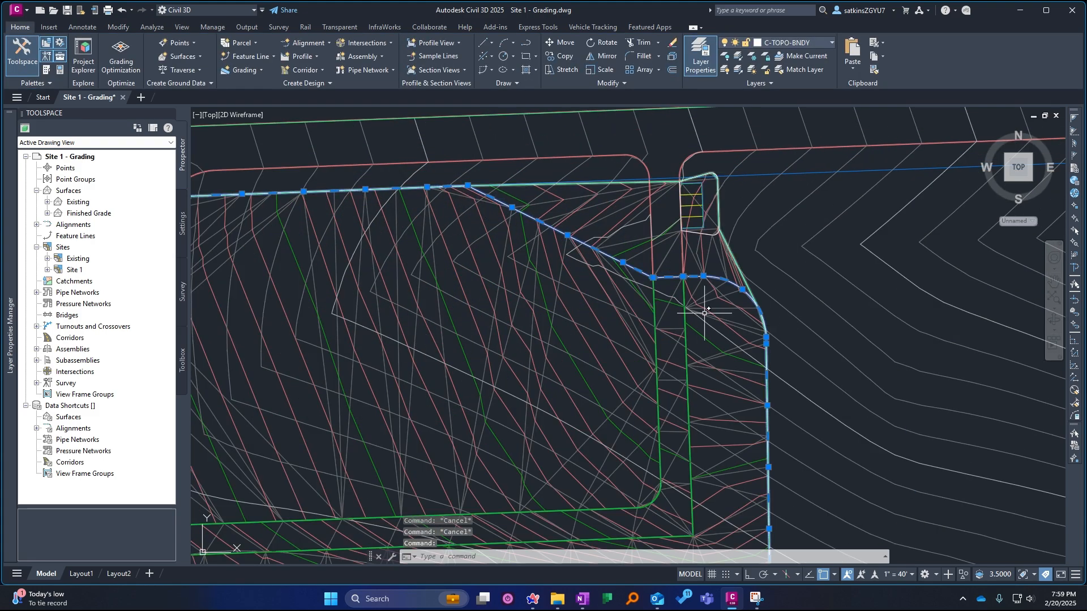
pyautogui.press('Escape')
pyautogui.scroll(4, 501, 192)
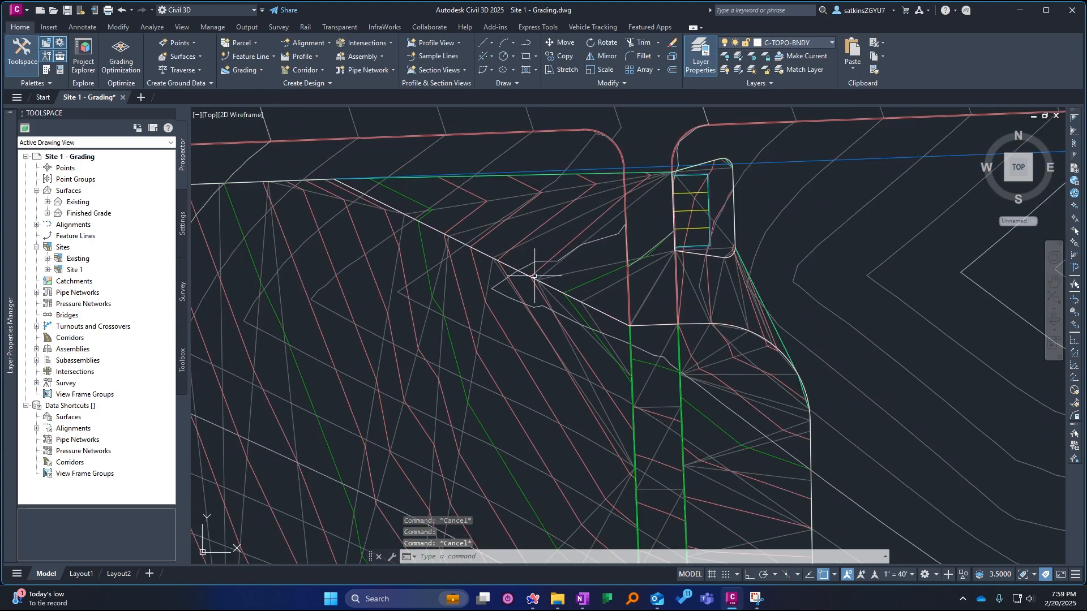
pyautogui.click(453, 238)
pyautogui.click(457, 275)
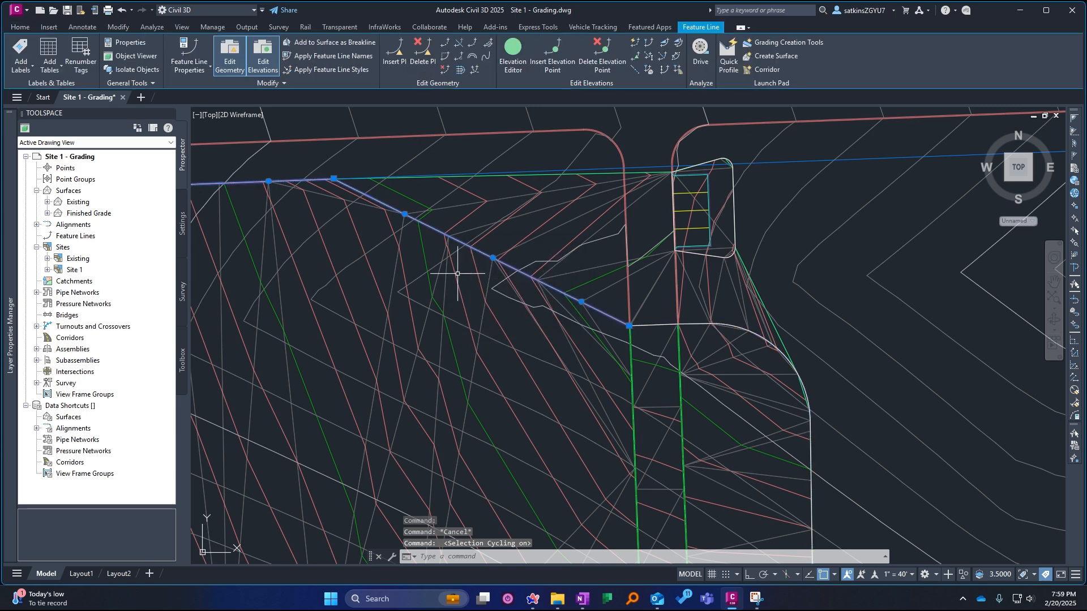
pyautogui.press('Escape')
pyautogui.moveTo(385, 241); pyautogui.dragTo(450, 274, button='middle')
pyautogui.click(477, 250)
pyautogui.press('Escape')
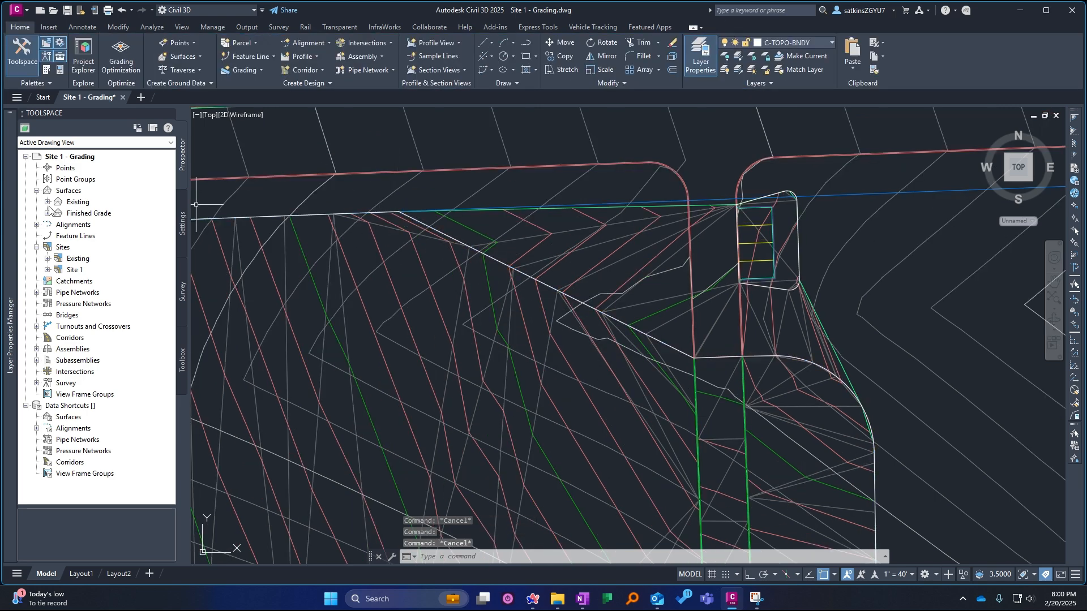
# Step: Turn off the C-TOPO-FEAT layer so the feature lines do not cover the shrinkwrapped outlines
pyautogui.moveTo(7, 238)
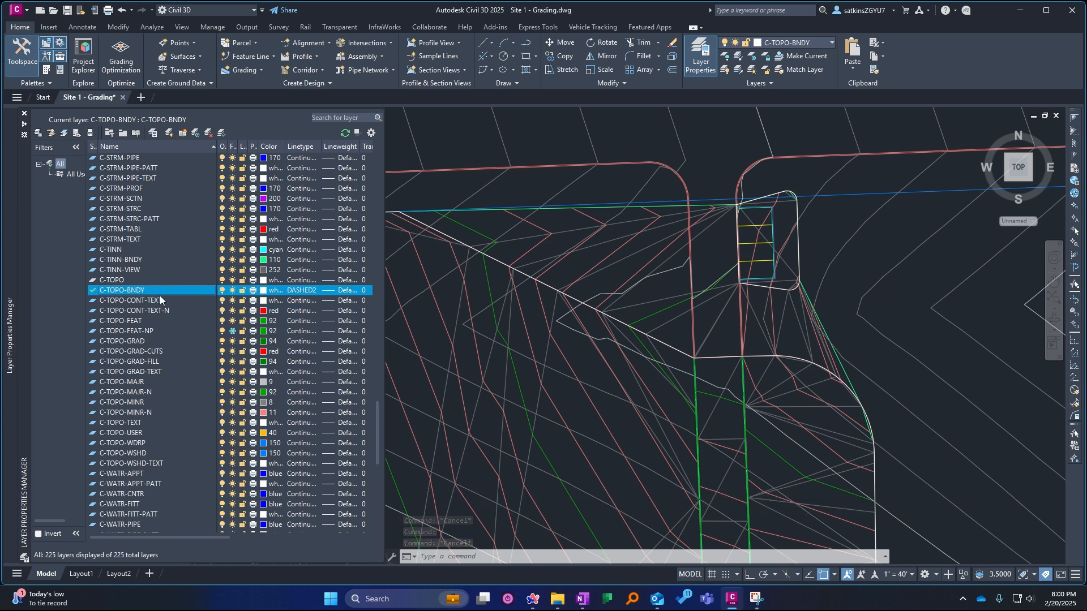
pyautogui.click(149, 311)
pyautogui.click(176, 321)
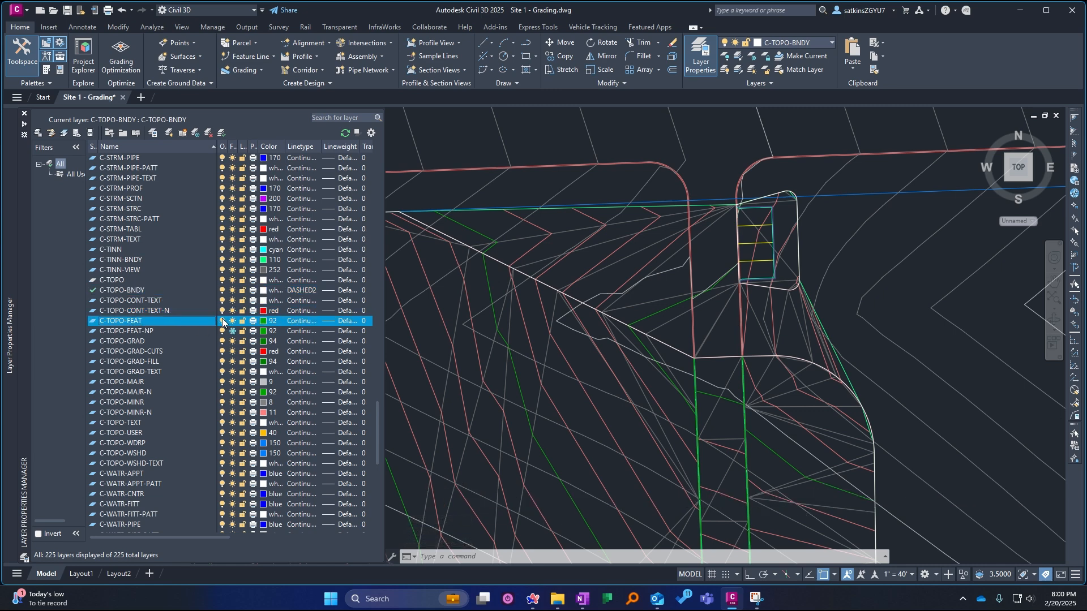
# Step: Add the large shrinkwrapped site outline to the Finished Grade surface as an Outer boundary with a non-destructive breakline
pyautogui.click(499, 263)
pyautogui.click(537, 318)
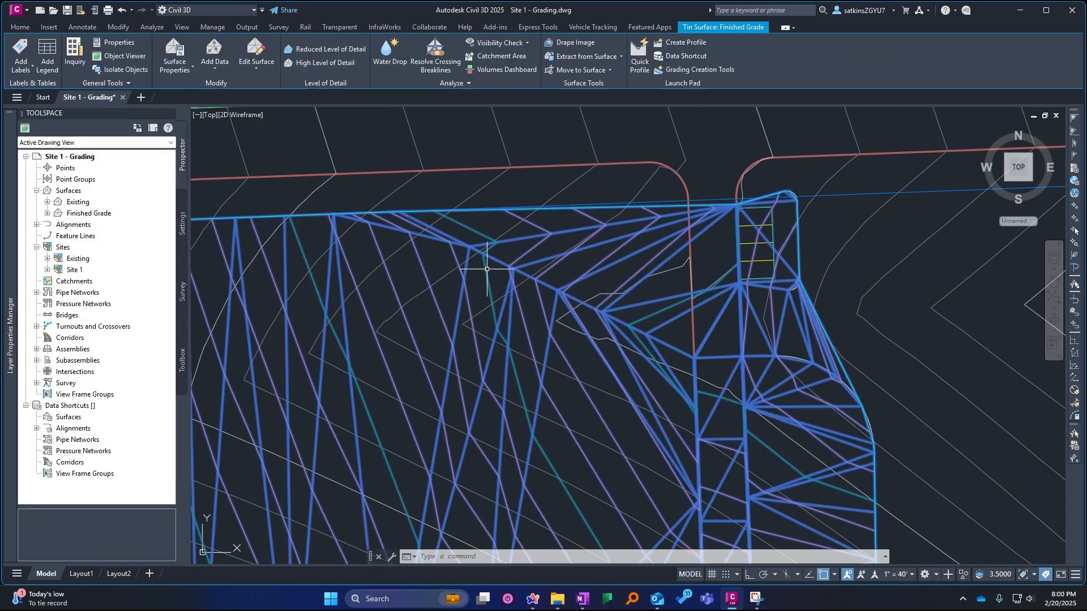
pyautogui.click(227, 52)
pyautogui.click(229, 107)
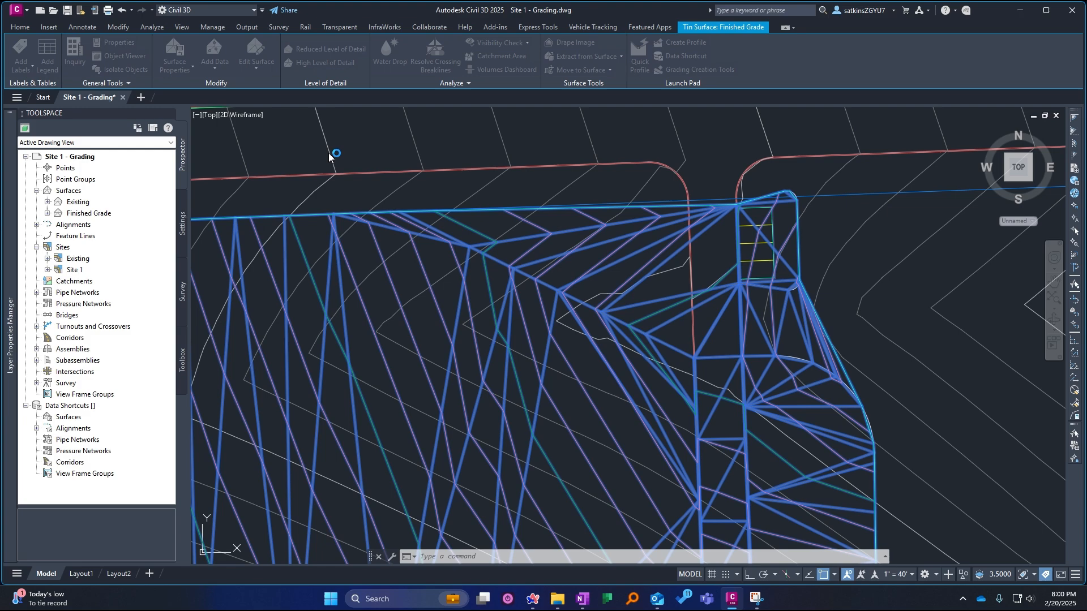
pyautogui.click(496, 347)
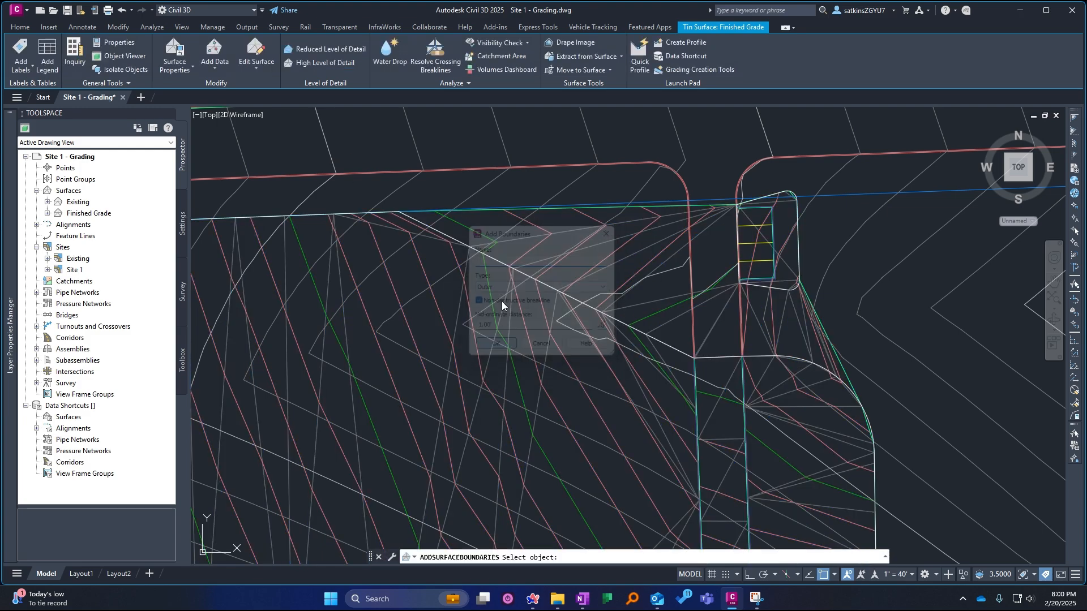
pyautogui.click(502, 260)
pyautogui.scroll(-2, 502, 260)
pyautogui.press('Escape')
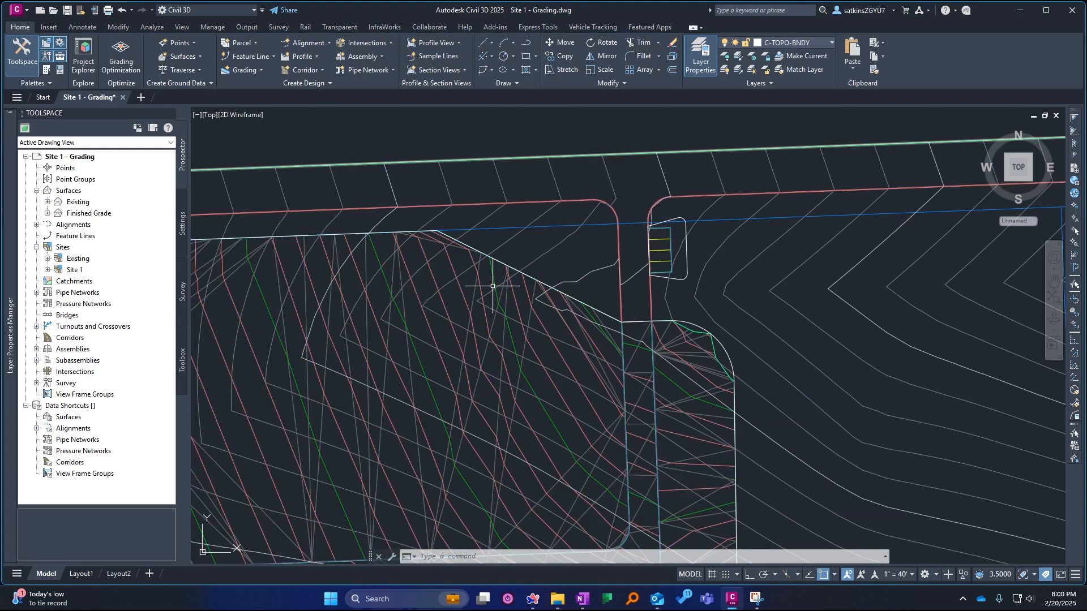
# Step: Add the small shrinkwrapped outline around the striped pad to the Finished Grade surface as a Show boundary
pyautogui.click(491, 285)
pyautogui.click(480, 287)
pyautogui.scroll(-2, 487, 303)
pyautogui.scroll(2, 640, 275)
pyautogui.scroll(2, 619, 266)
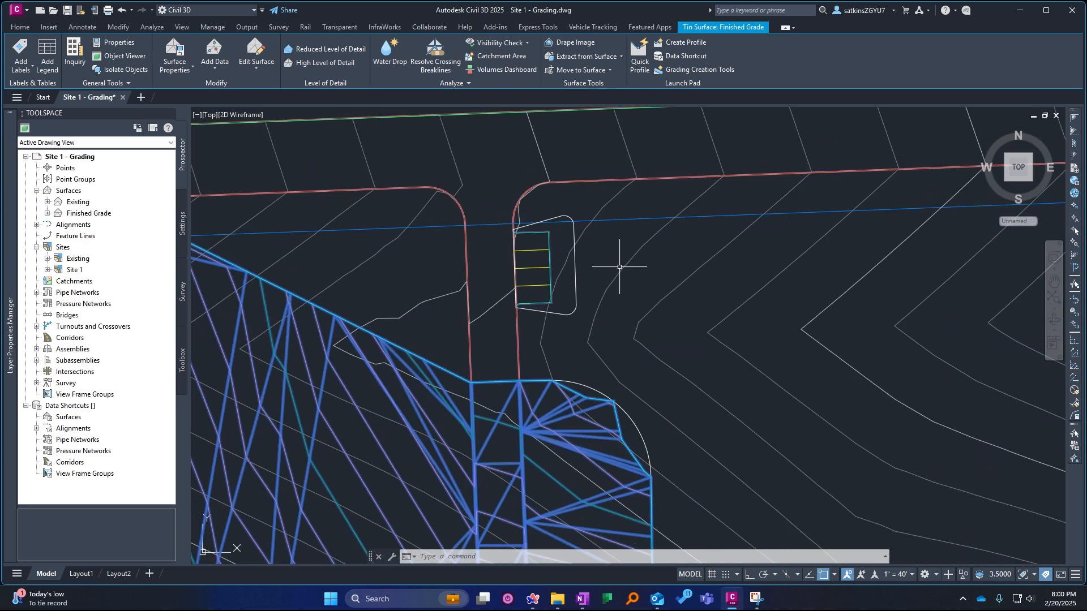
pyautogui.click(210, 49)
pyautogui.click(235, 90)
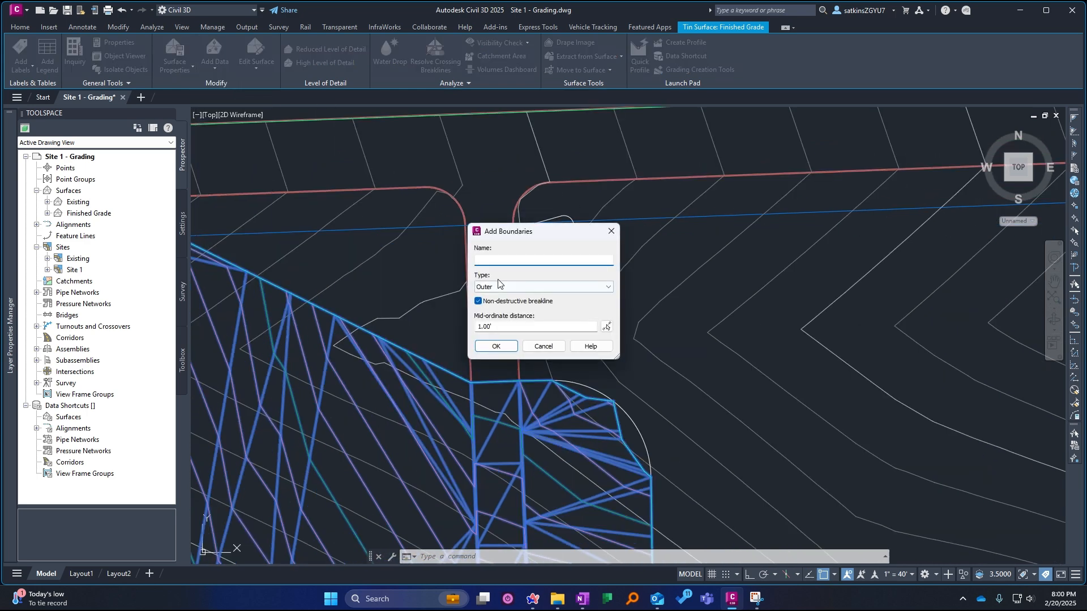
pyautogui.click(498, 287)
pyautogui.click(498, 305)
pyautogui.click(495, 346)
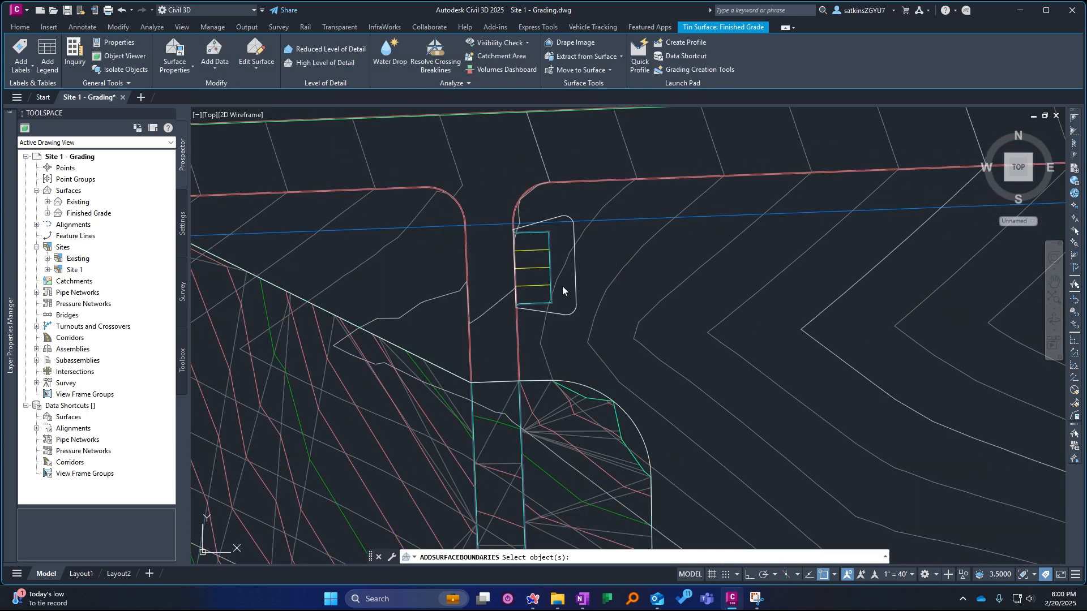
pyautogui.click(573, 235)
pyautogui.press('Return')
pyautogui.scroll(-2, 564, 262)
pyautogui.press('Escape')
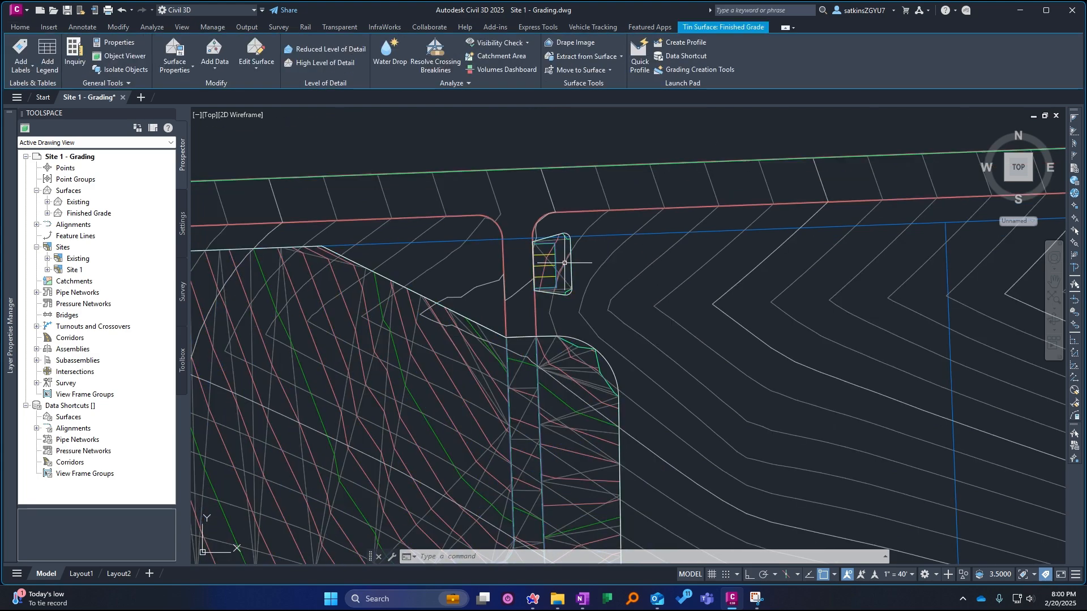
# Step: Examine the Finished Grade surface's extents against the site outline and the small pad outline
pyautogui.click(564, 263)
pyautogui.press('Escape')
pyautogui.scroll(4, 538, 260)
pyautogui.click(604, 303)
pyautogui.click(599, 306)
pyautogui.scroll(-2, 599, 307)
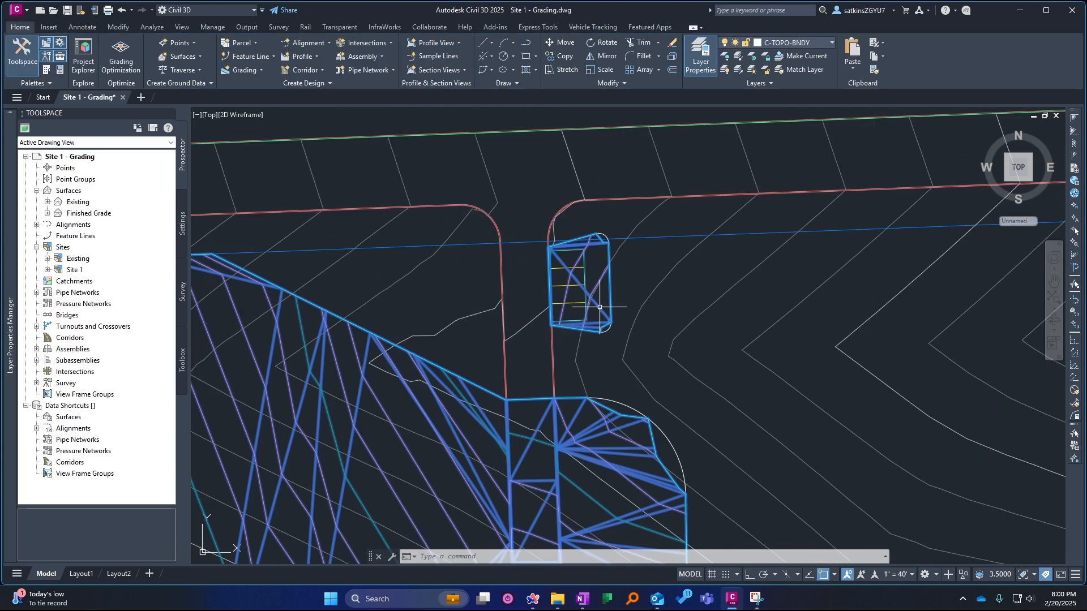
pyautogui.scroll(-3, 589, 275)
pyautogui.scroll(2, 580, 298)
pyautogui.scroll(-3, 626, 315)
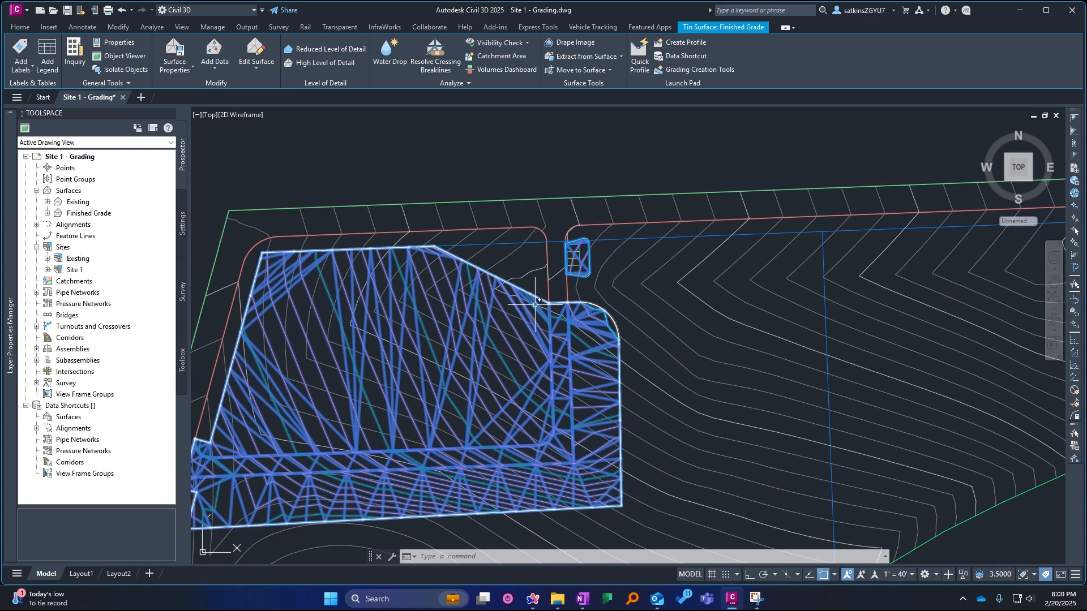
pyautogui.press('Escape')
pyautogui.moveTo(397, 360); pyautogui.dragTo(426, 329, button='middle')
pyautogui.scroll(2, 424, 329)
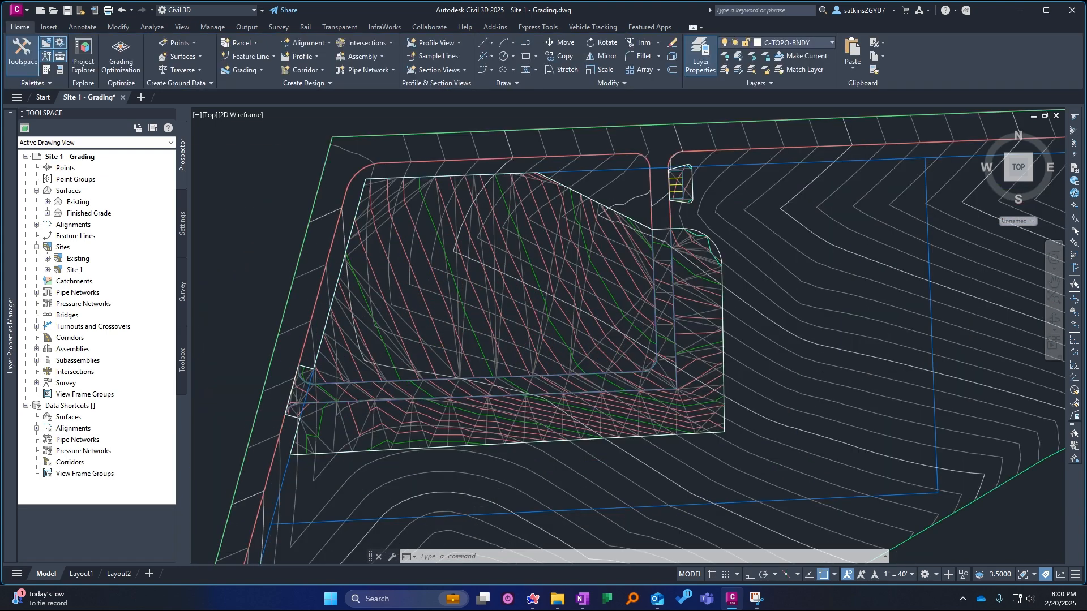
pyautogui.scroll(2, 423, 331)
pyautogui.scroll(-2, 366, 348)
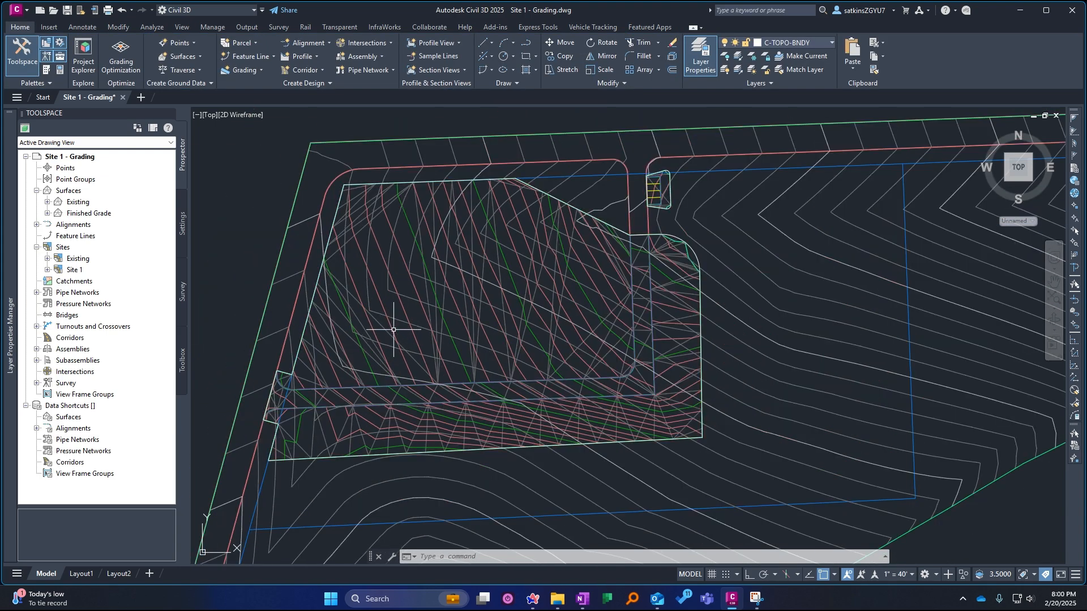
pyautogui.click(392, 329)
pyautogui.press('Escape')
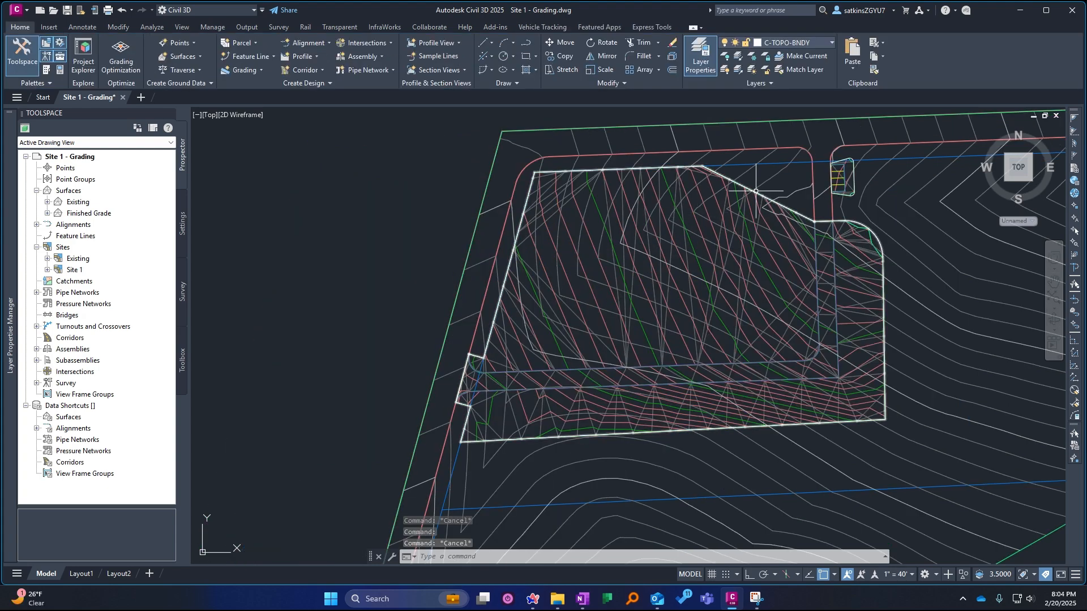
# Step: Examine how closely the surface border follows the outline's curved northeast corner
pyautogui.scroll(5, 848, 207)
pyautogui.press('Escape')
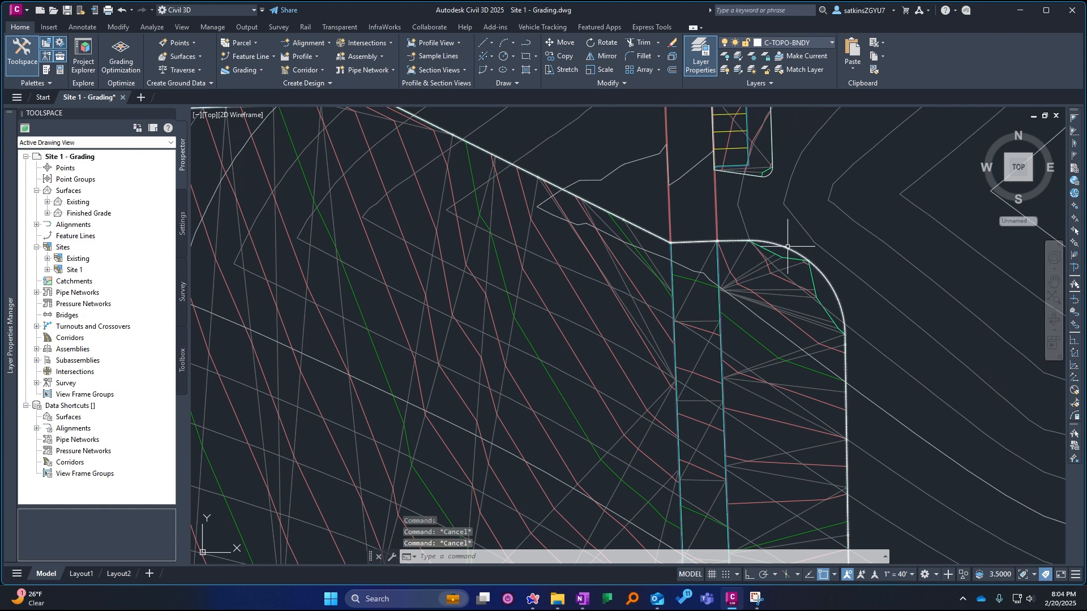
pyautogui.scroll(2, 788, 243)
pyautogui.press('Escape')
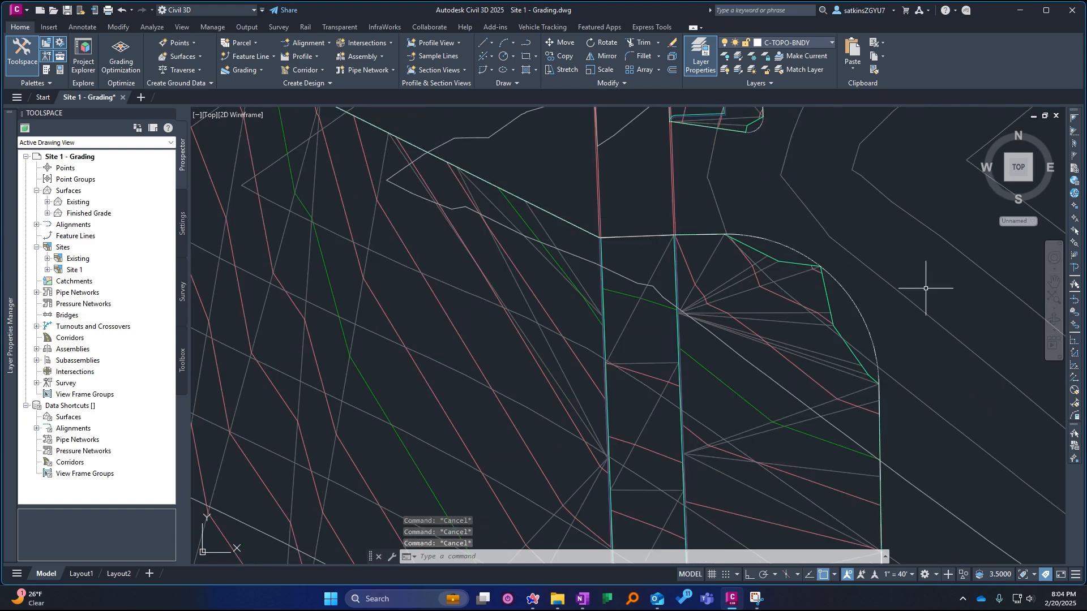
pyautogui.scroll(-4, 679, 294)
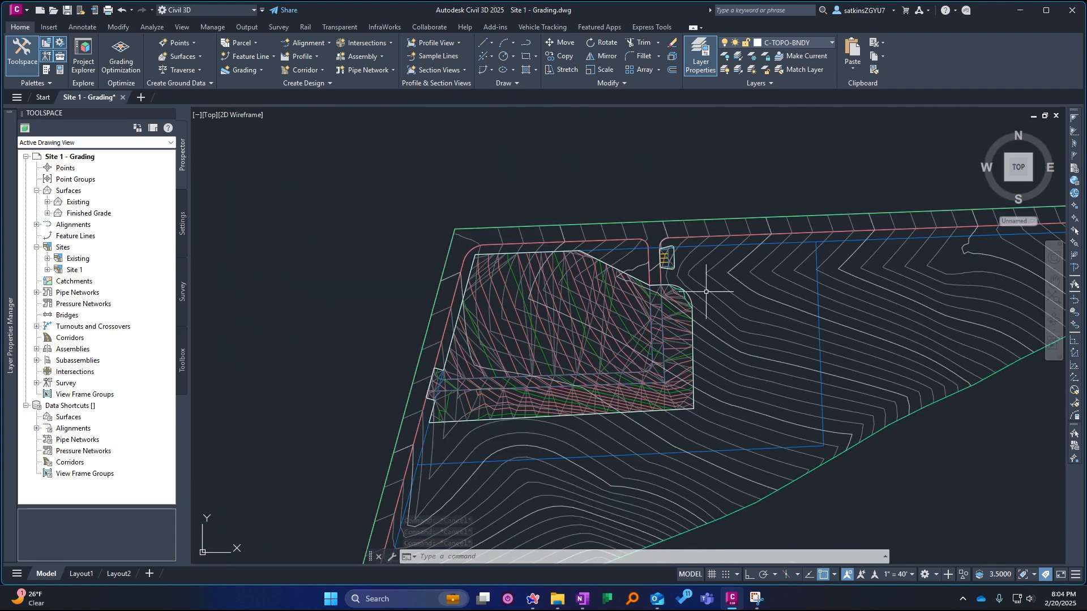
pyautogui.scroll(6, 706, 292)
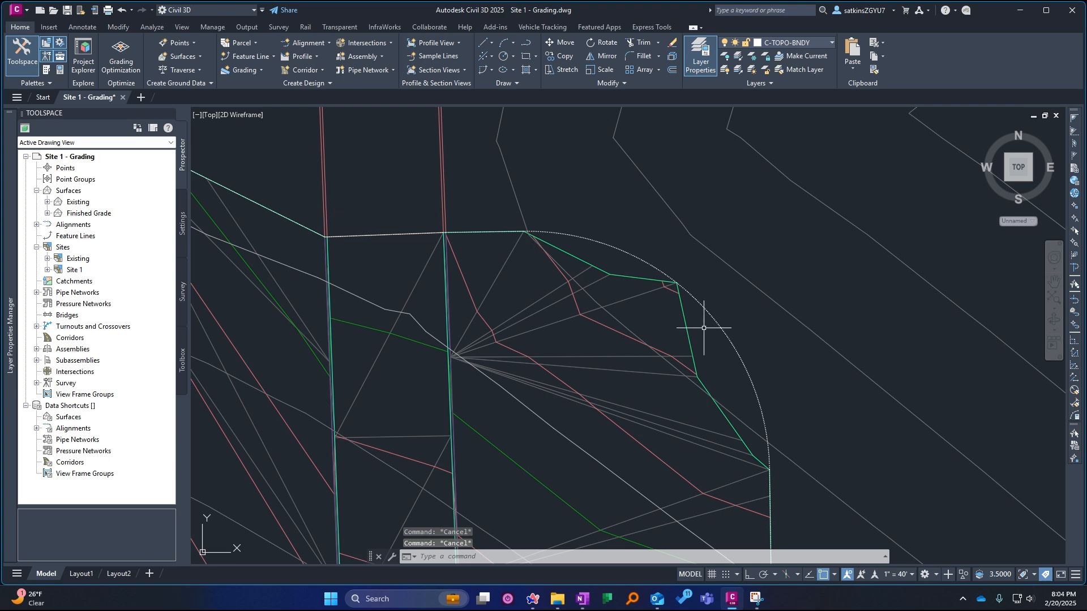
pyautogui.click(602, 245)
pyautogui.press('Escape')
pyautogui.click(603, 244)
pyautogui.scroll(4, 563, 255)
pyautogui.press('Escape')
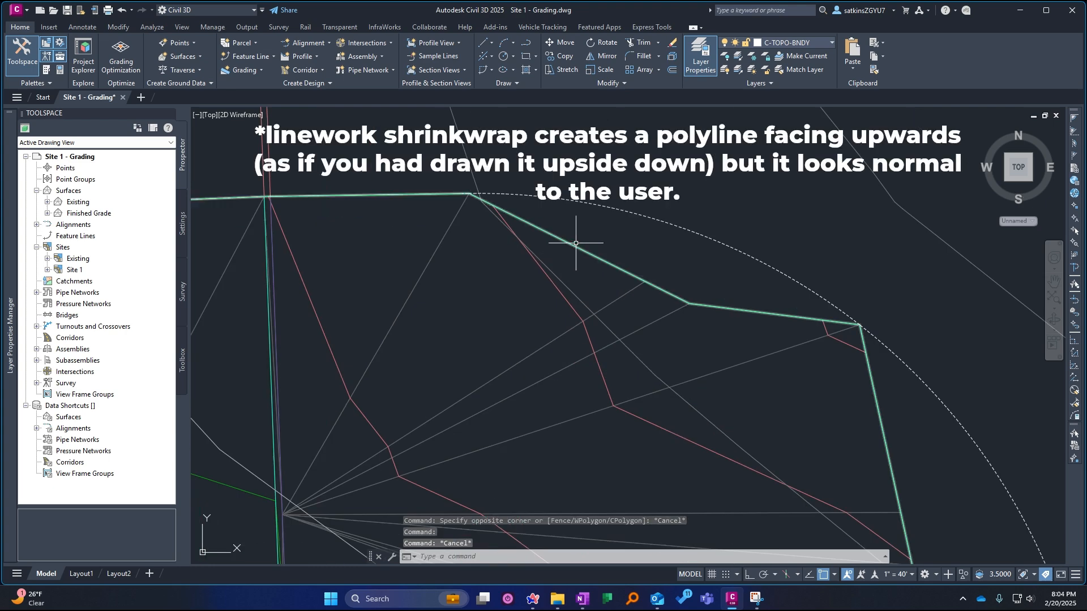
pyautogui.click(575, 242)
pyautogui.press('Escape')
# Step: Draw a trial polyline arc through a second point along the surface border's dip at the outline's curved northeast corner
pyautogui.write('pl')
pyautogui.press('Return')
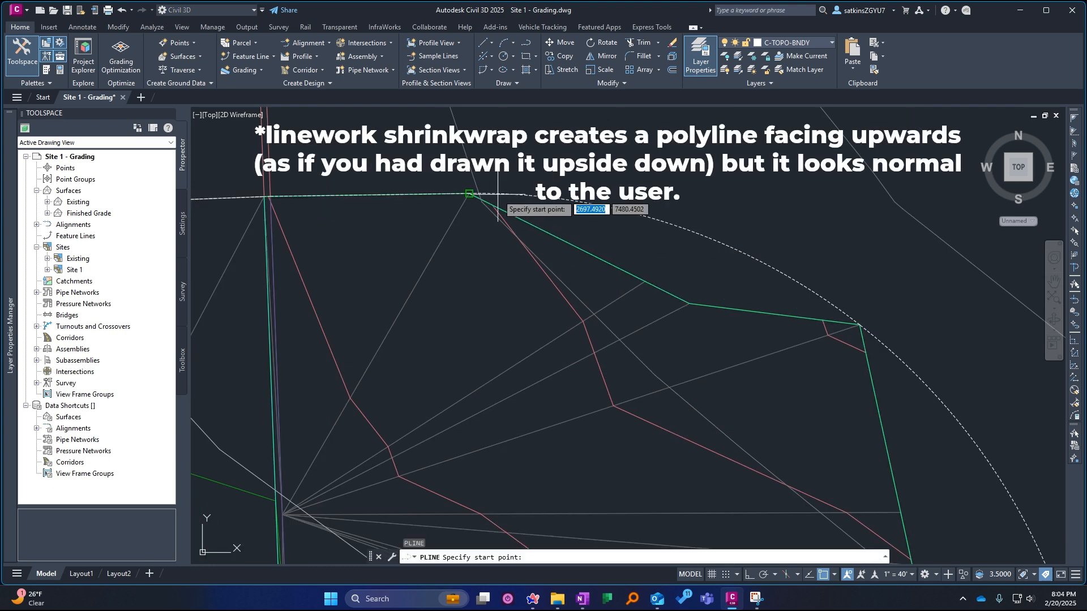
pyautogui.click(470, 194)
pyautogui.write('a')
pyautogui.press('Return')
pyautogui.click(645, 281)
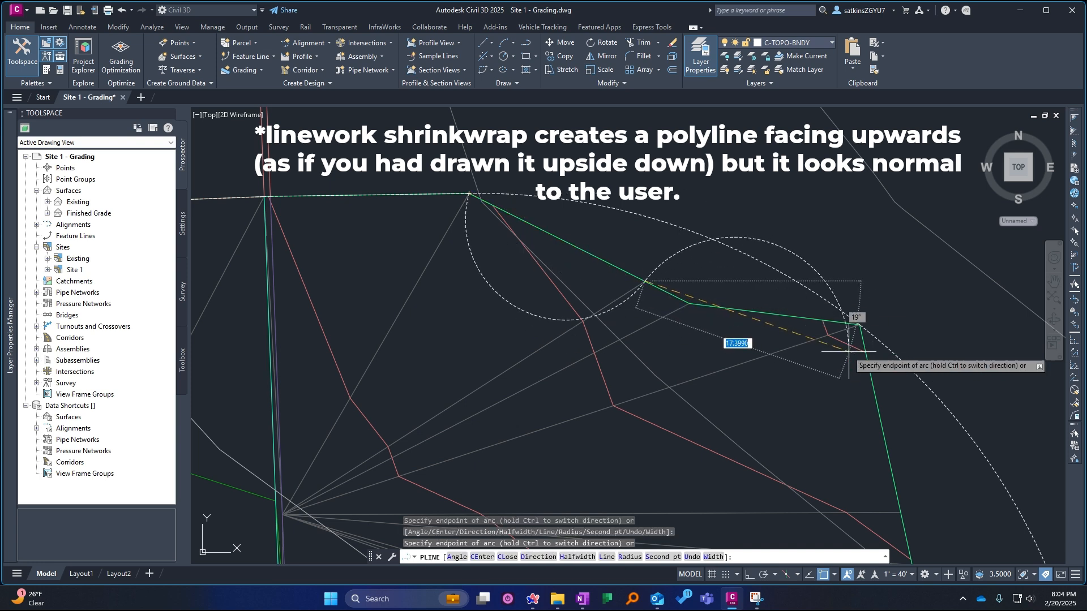
pyautogui.write('u')
pyautogui.press('Return')
pyautogui.write('s')
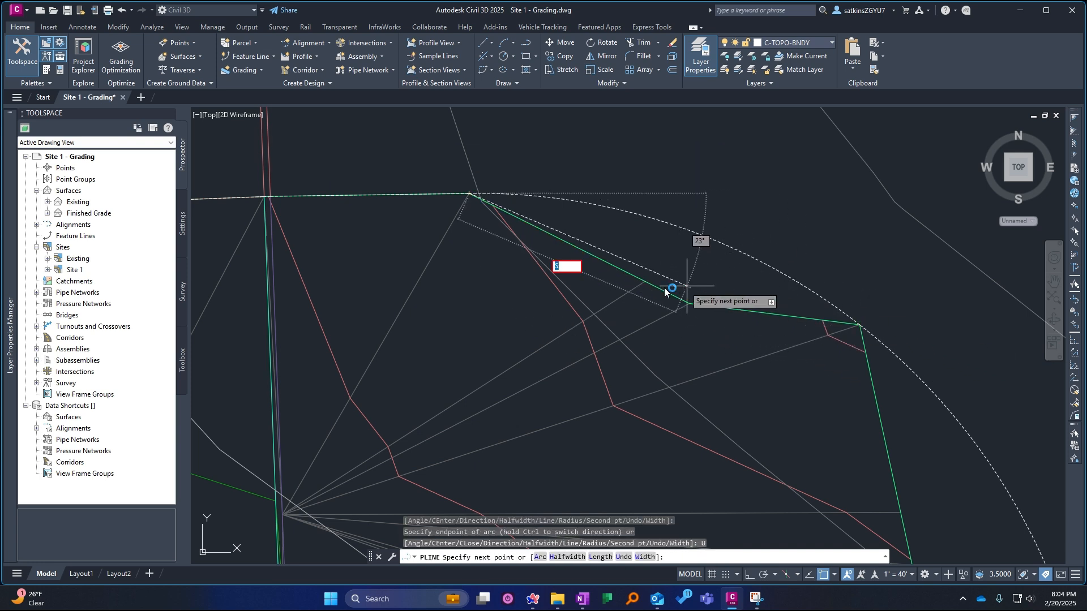
pyautogui.press('Return')
pyautogui.click(645, 281)
pyautogui.click(859, 325)
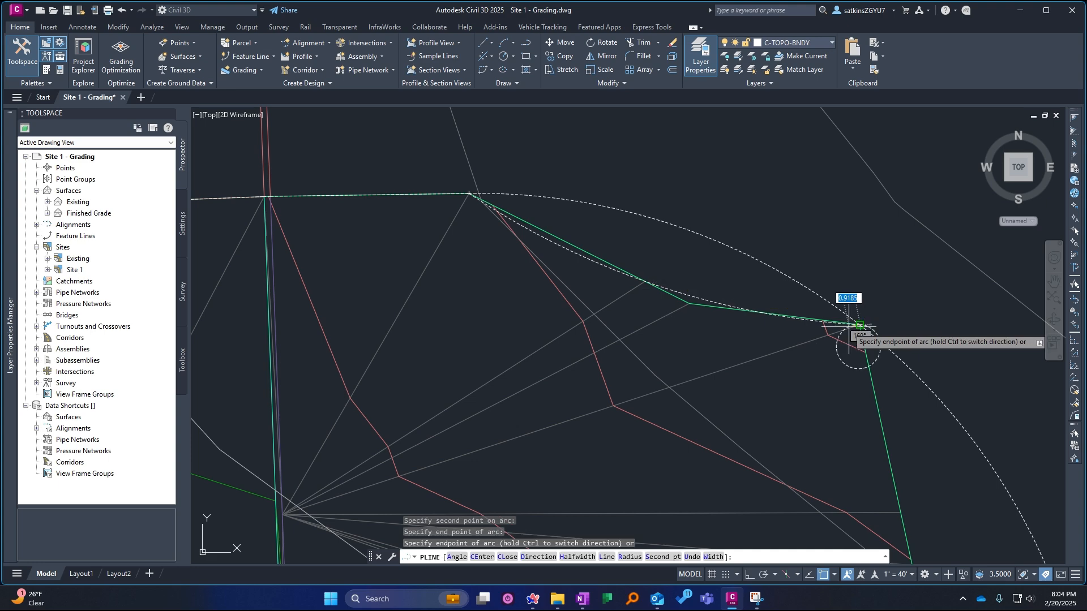
pyautogui.press('Return')
pyautogui.press('Escape')
# Step: Erase the trial polyline arc at the northeast corner
pyautogui.click(670, 289)
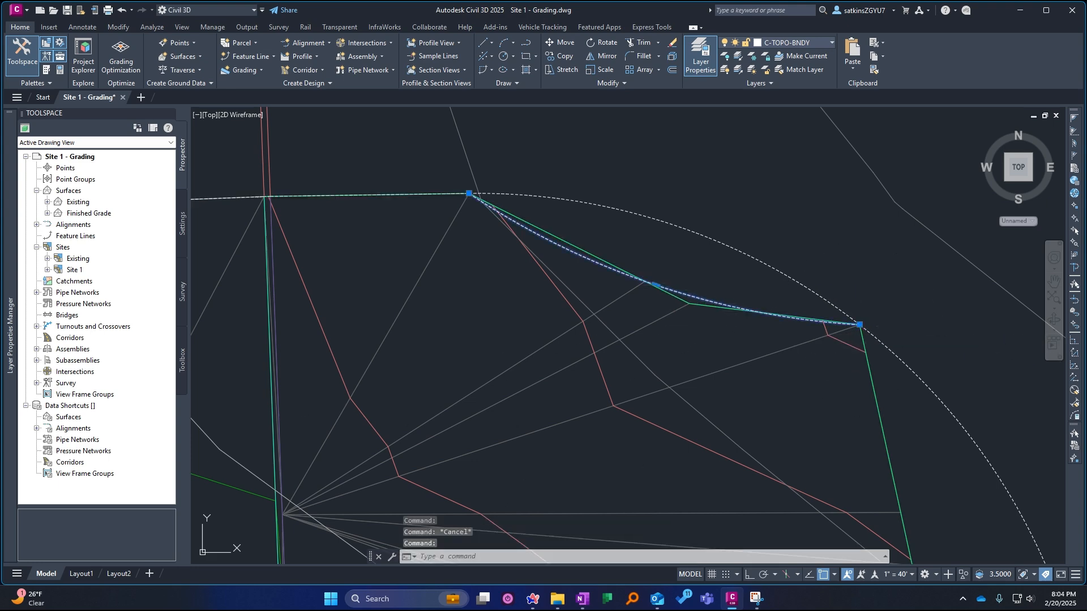
pyautogui.scroll(-4, 670, 249)
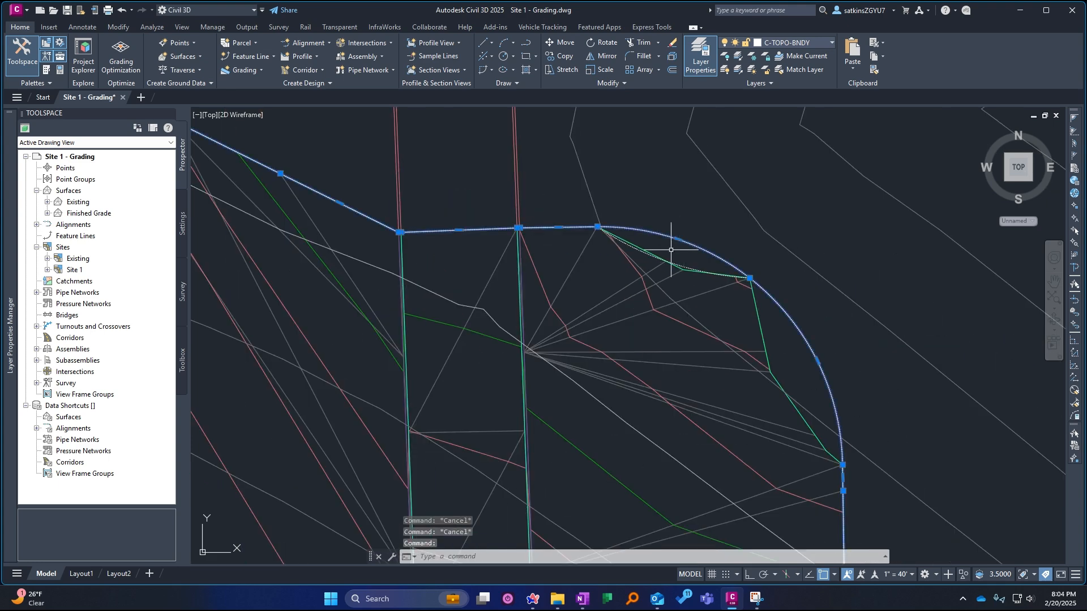
pyautogui.press('Escape')
pyautogui.scroll(-5, 697, 268)
pyautogui.press('Escape')
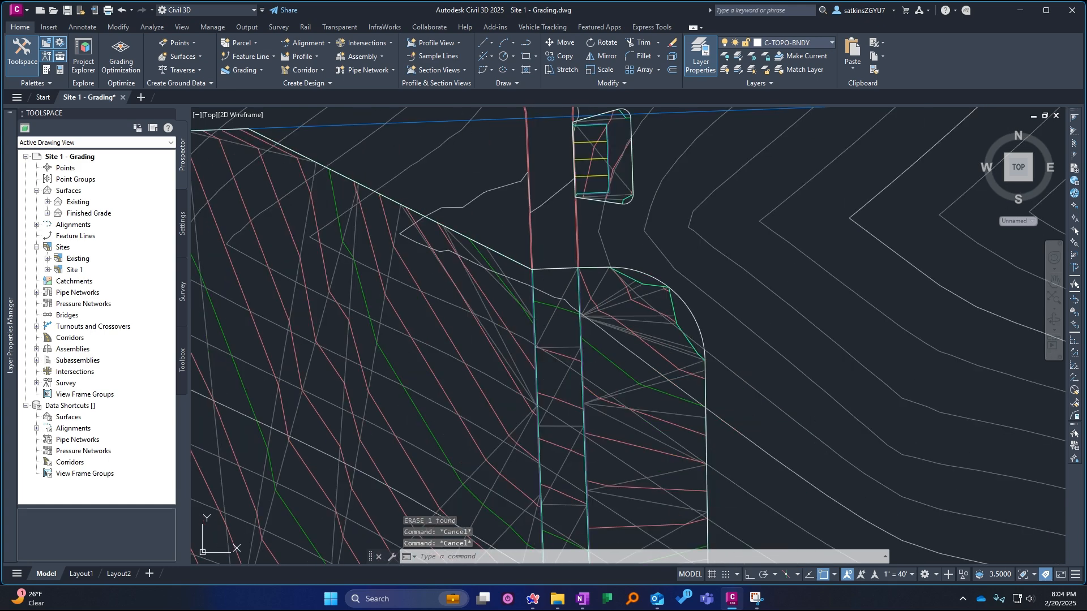
pyautogui.scroll(4, 628, 279)
pyautogui.click(634, 285)
pyautogui.press('Escape')
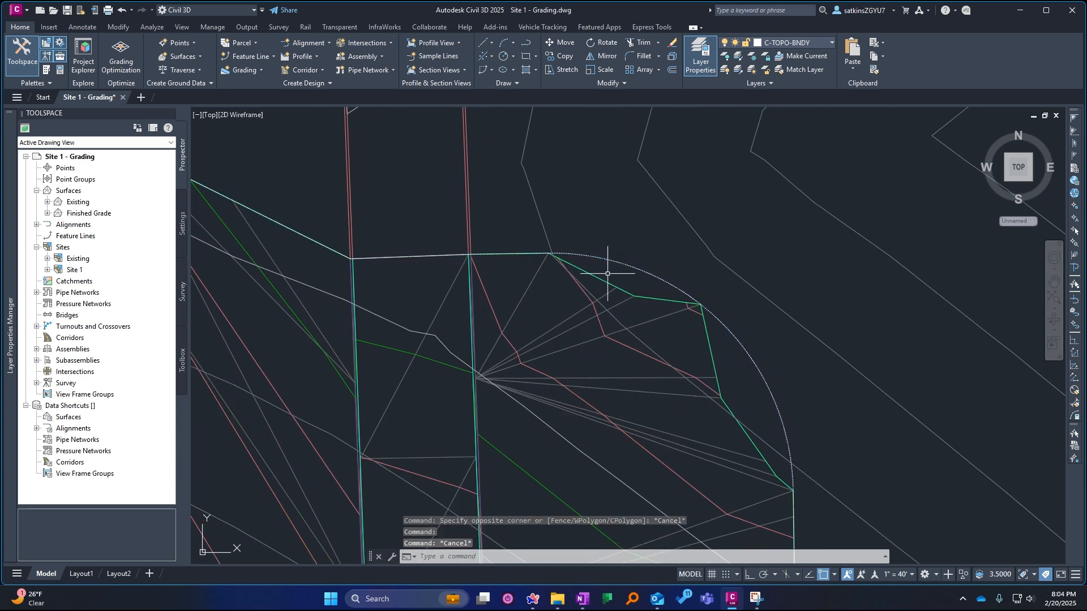
pyautogui.scroll(-5, 608, 274)
pyautogui.click(603, 275)
pyautogui.press('Escape')
# Step: Isolate the C-TOPO-BNDY layer using the large shrinkwrapped site outline
pyautogui.click(614, 271)
pyautogui.scroll(-5, 612, 271)
pyautogui.moveTo(609, 264); pyautogui.dragTo(614, 242, button='middle')
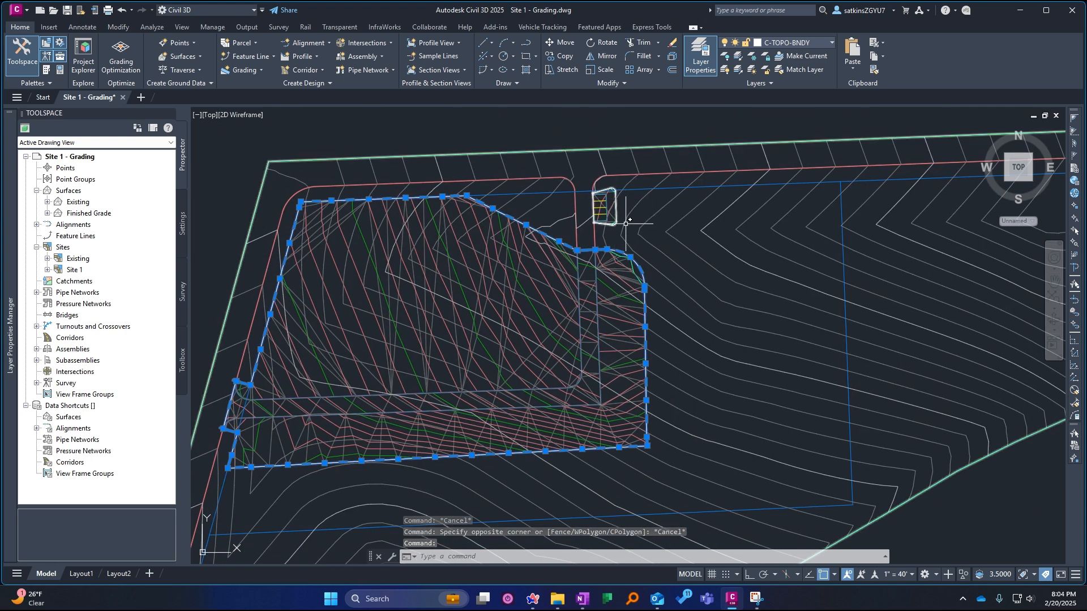
pyautogui.moveTo(604, 243); pyautogui.dragTo(651, 186, button='middle')
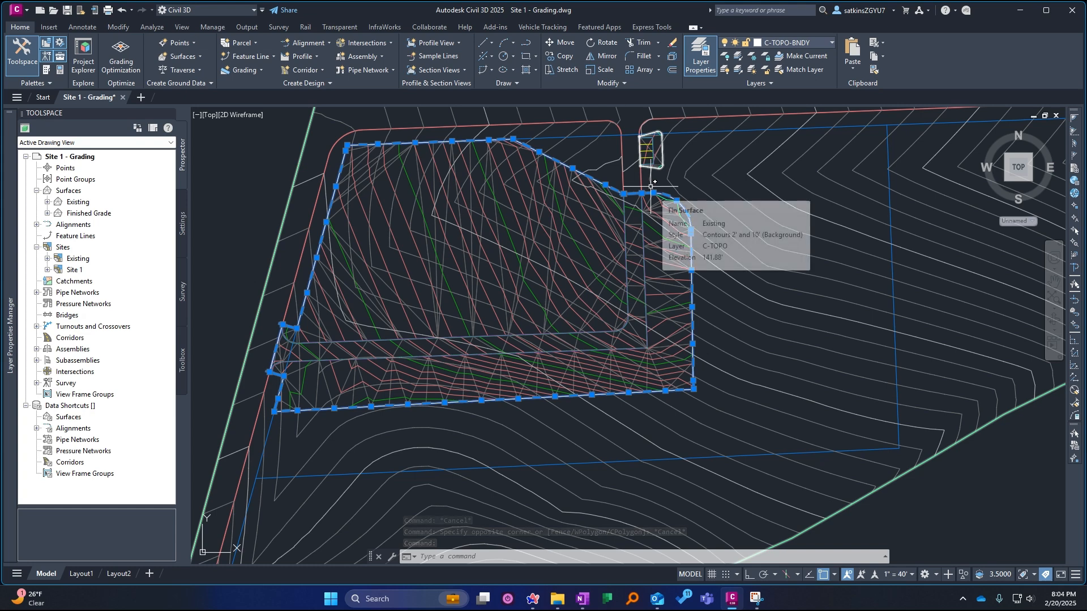
pyautogui.write('LAYSO')
pyautogui.press('Return')
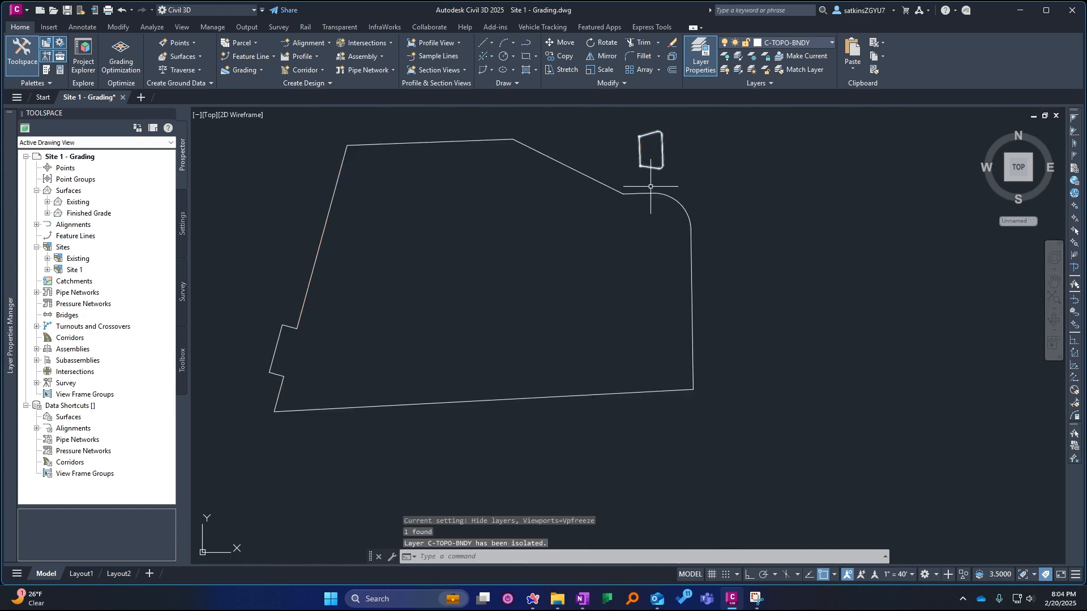
pyautogui.press('Escape')
# Step: Explode the large site outline and the small pad outline into separate segments
pyautogui.scroll(-2, 652, 190)
pyautogui.click(275, 139)
pyautogui.click(820, 419)
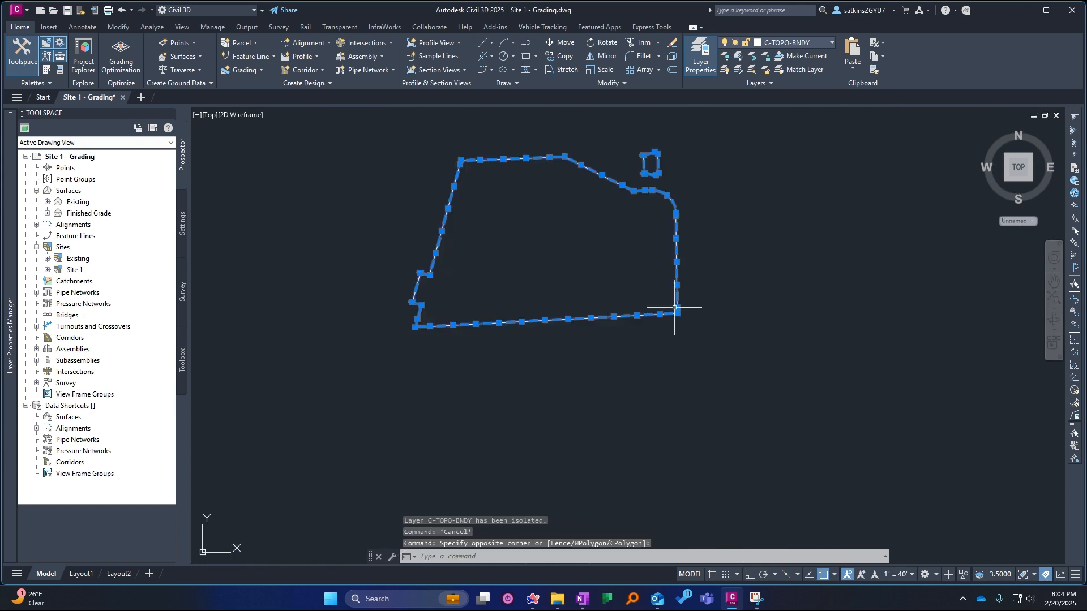
pyautogui.moveTo(639, 175); pyautogui.dragTo(616, 208, button='middle')
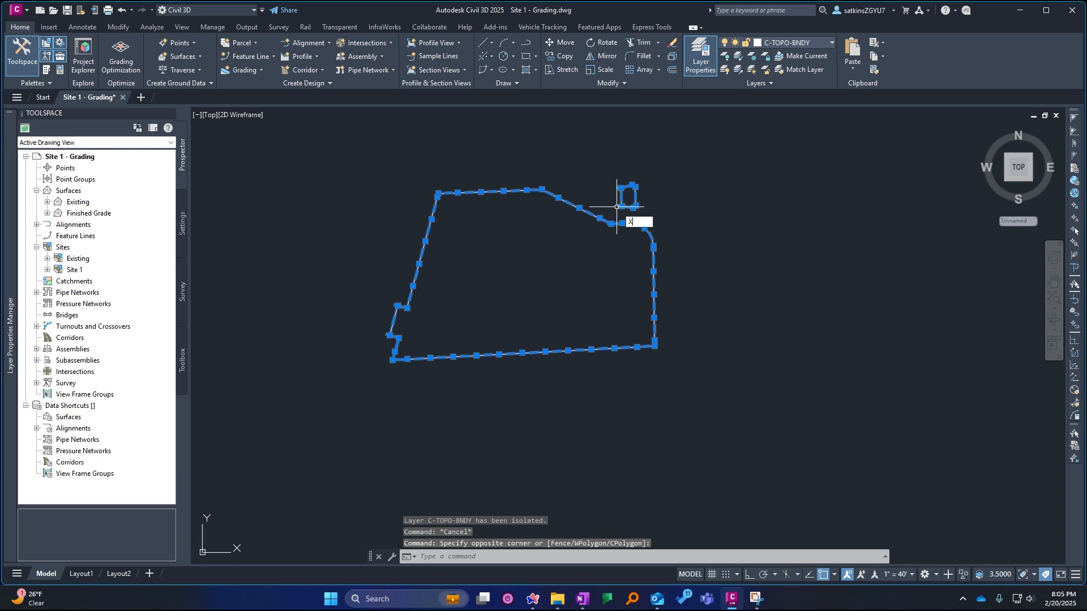
pyautogui.press('Return')
# Step: Flatten all the exploded outline segments to 2D without removing hidden lines
pyautogui.write('FLATT')
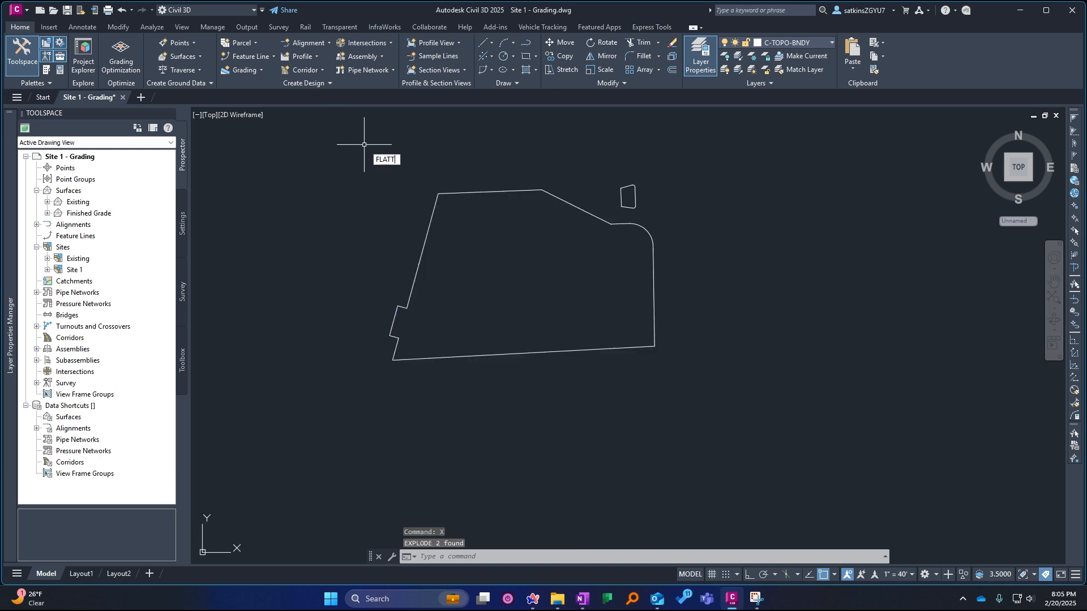
pyautogui.write('EN')
pyautogui.press('Return')
pyautogui.click(363, 145)
pyautogui.click(757, 416)
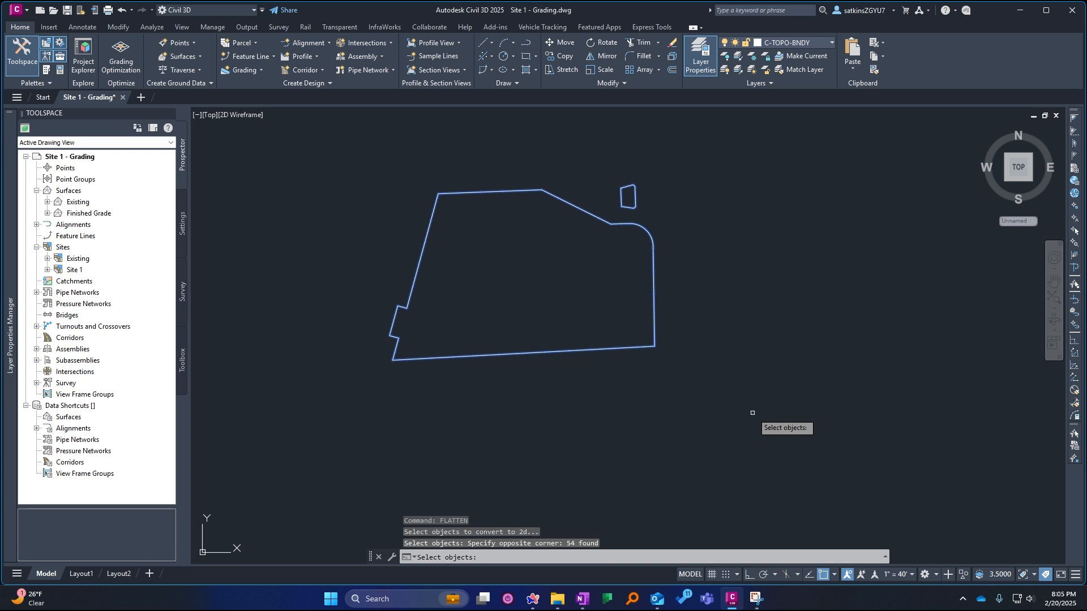
pyautogui.press('Return')
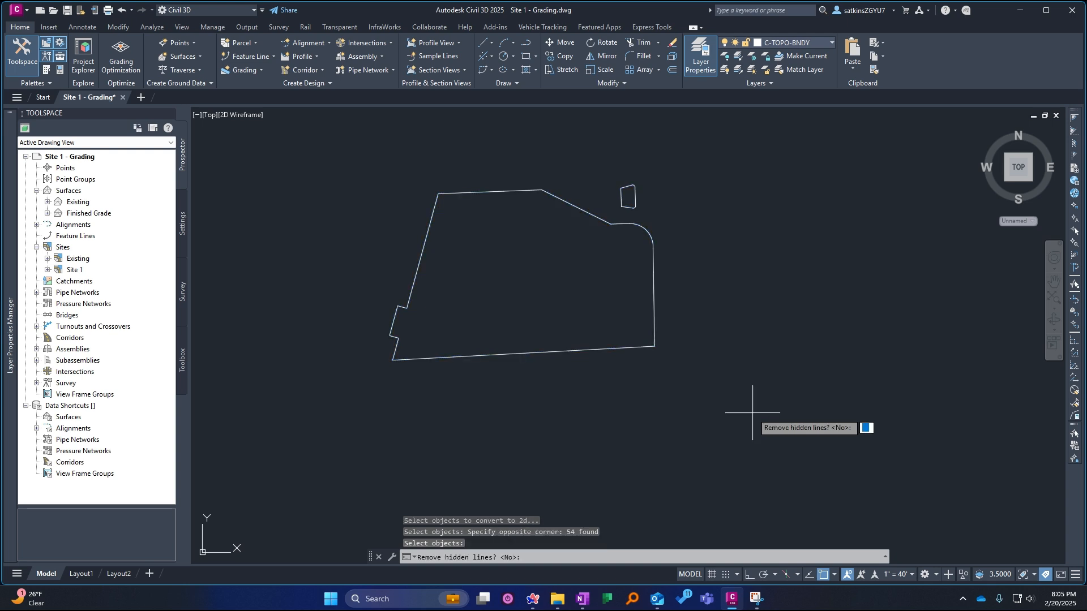
pyautogui.press('Return')
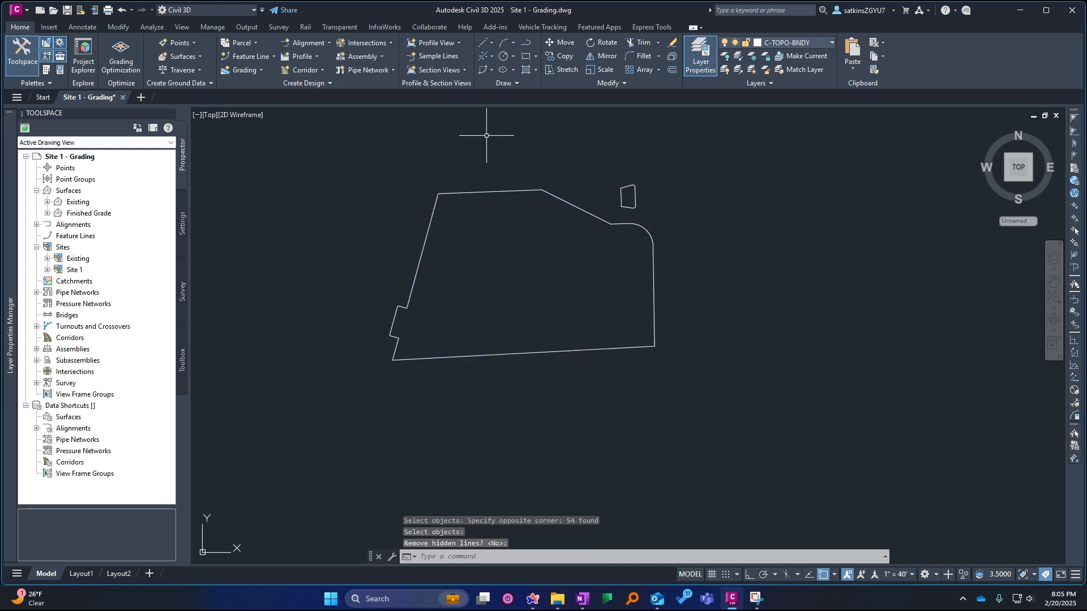
# Step: Join all the flattened segments back into polylines for the site outline and the pad outline
pyautogui.click(535, 181)
pyautogui.press('Escape')
pyautogui.click(299, 121)
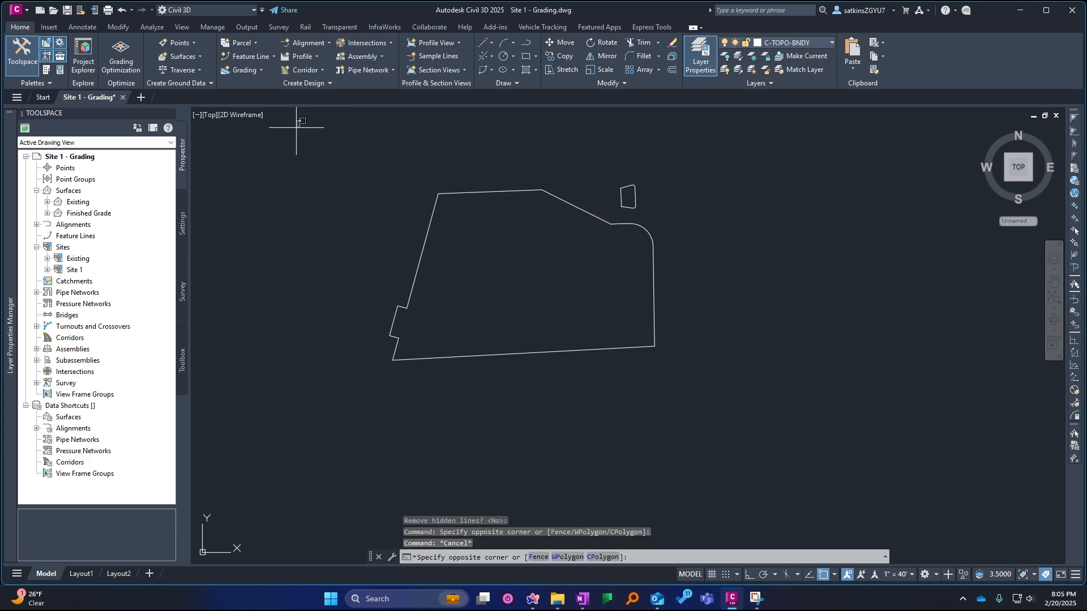
pyautogui.click(770, 459)
pyautogui.write('j')
pyautogui.press('Return')
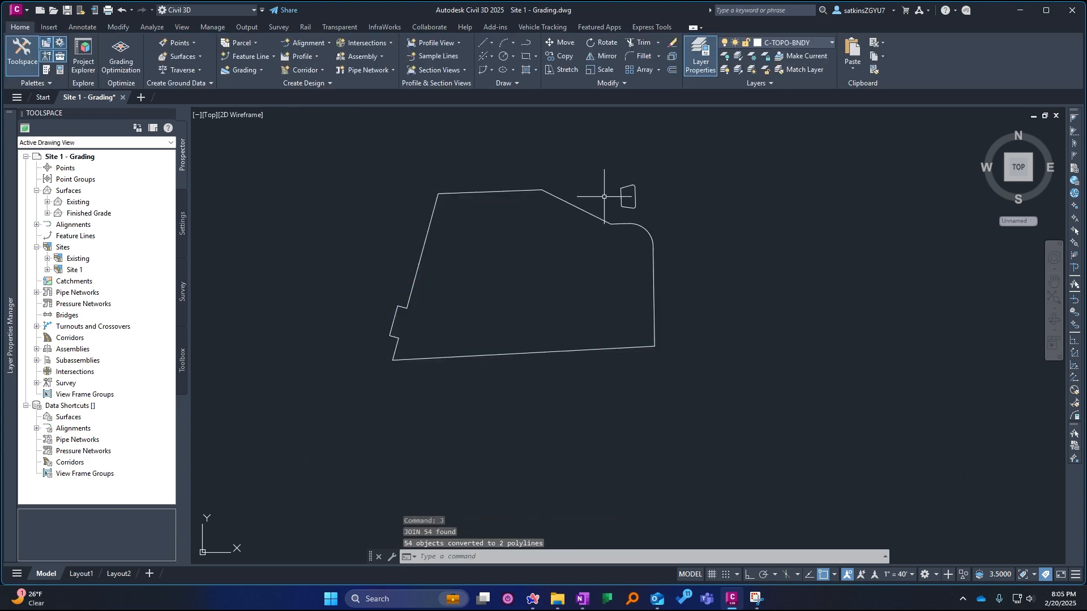
# Step: Restore the isolated layers with LAYUNISO
pyautogui.write('LAYUNISO')
pyautogui.press('Return')
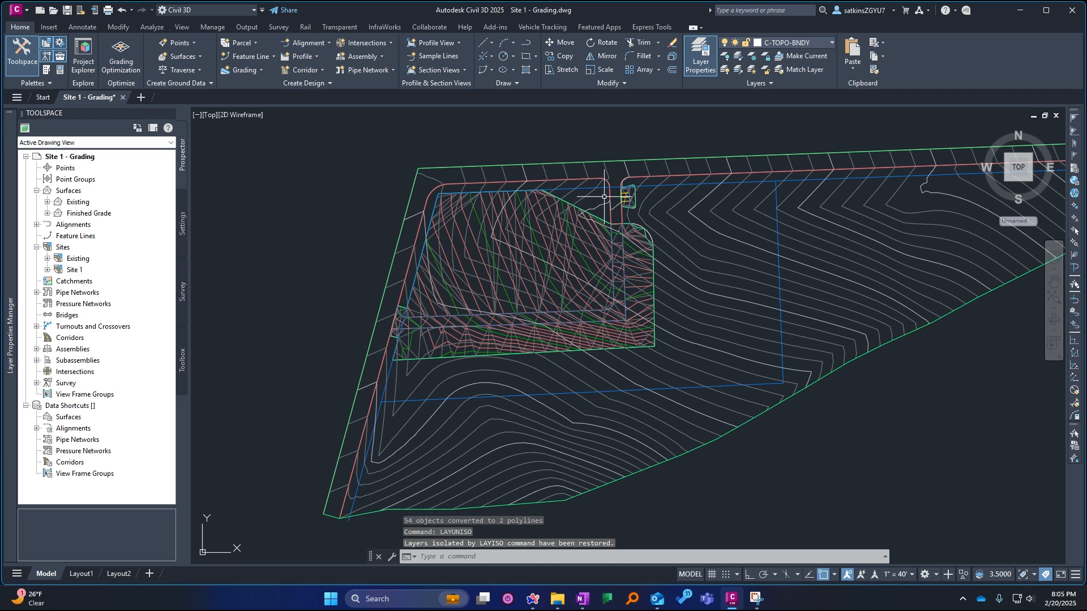
pyautogui.scroll(4, 617, 192)
pyautogui.press('Escape')
pyautogui.press('Escape')
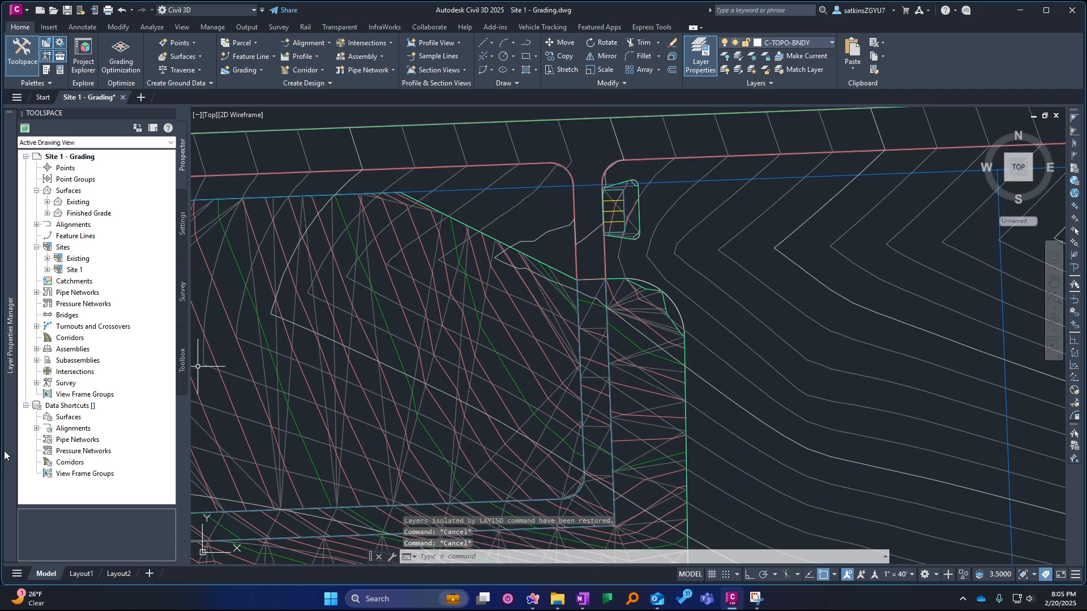
# Step: Rebuild the Finished Grade surface
pyautogui.moveTo(8, 456)
pyautogui.moveTo(585, 290); pyautogui.dragTo(586, 289, button='middle')
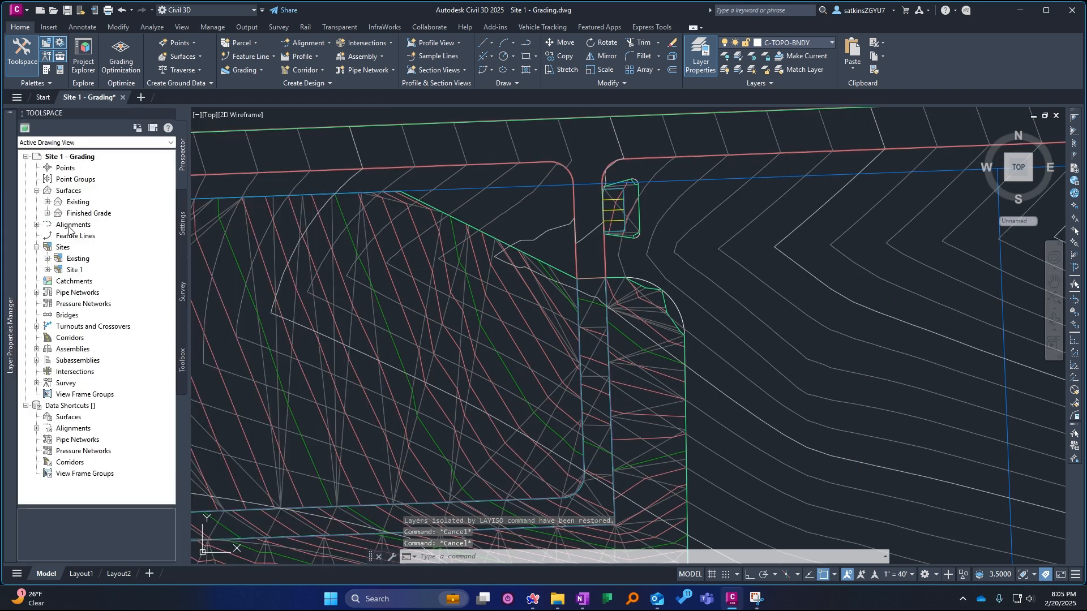
pyautogui.doubleClick(57, 214)
pyautogui.rightClick(113, 214)
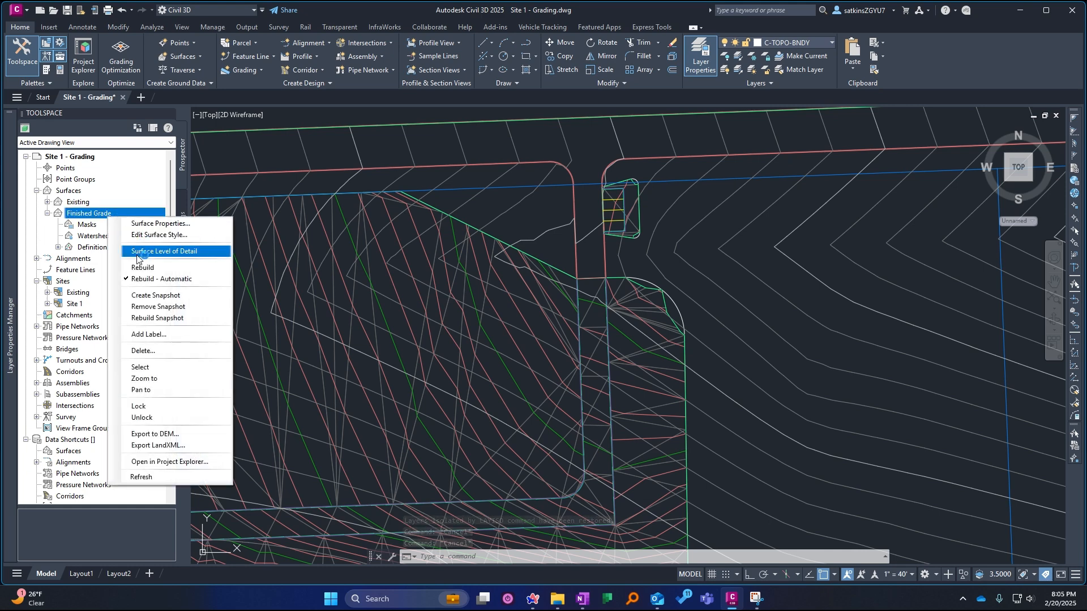
pyautogui.click(158, 269)
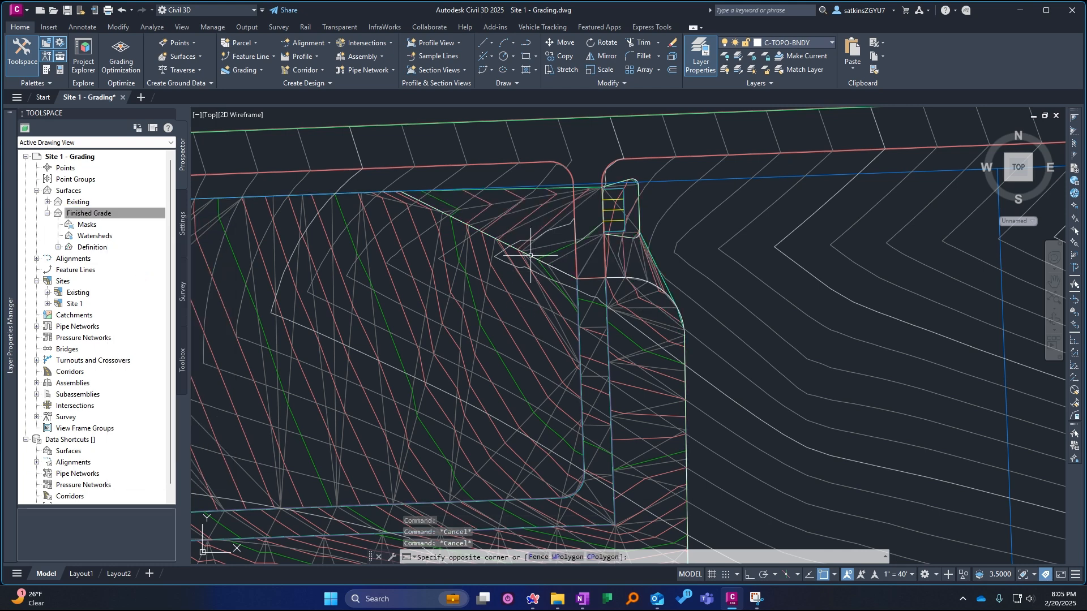
# Step: Add the rejoined large site outline to Finished Grade as an Outer boundary with a non-destructive breakline and 0.10' mid-ordinate distance
pyautogui.press('Escape')
pyautogui.click(487, 297)
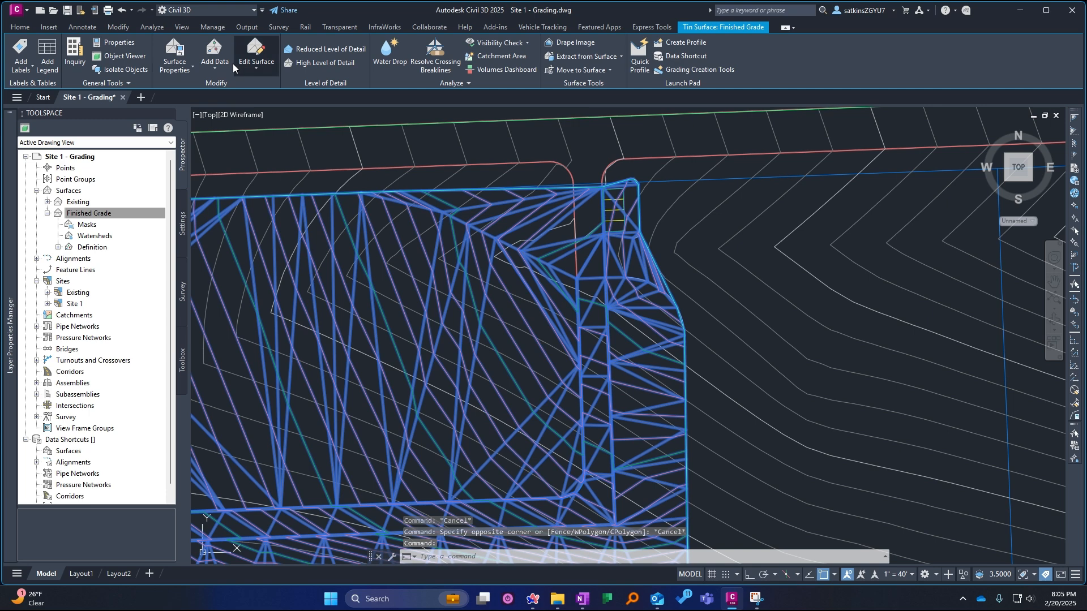
pyautogui.click(496, 287)
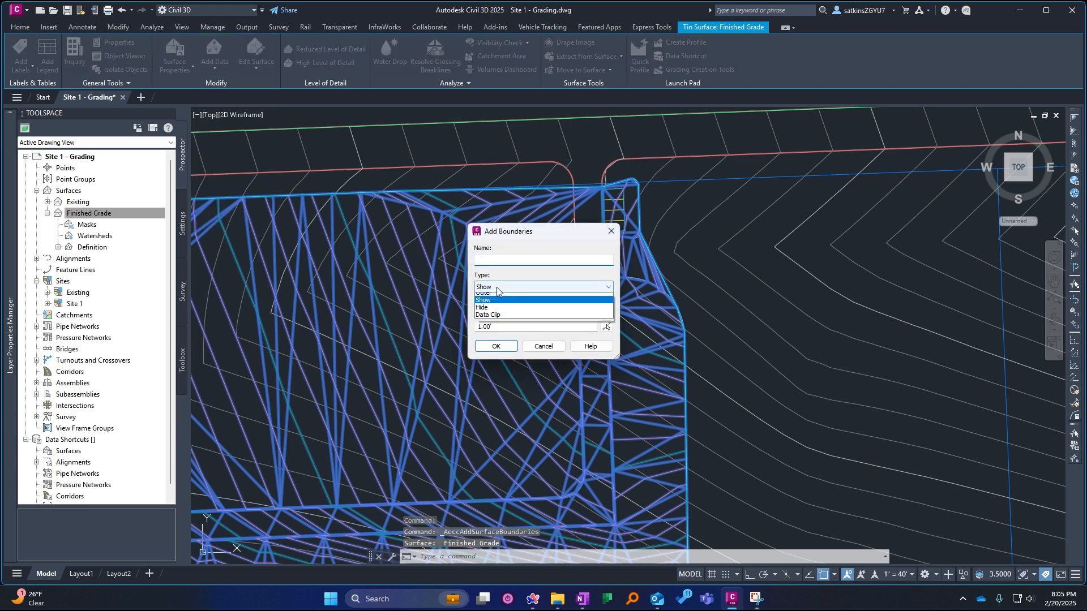
pyautogui.click(493, 302)
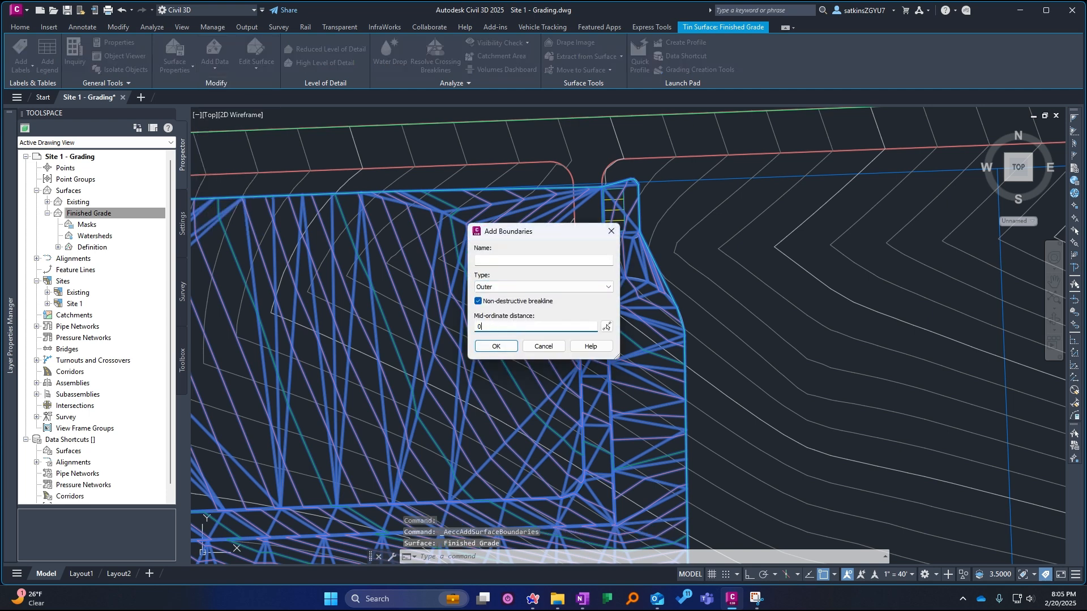
pyautogui.press('Return')
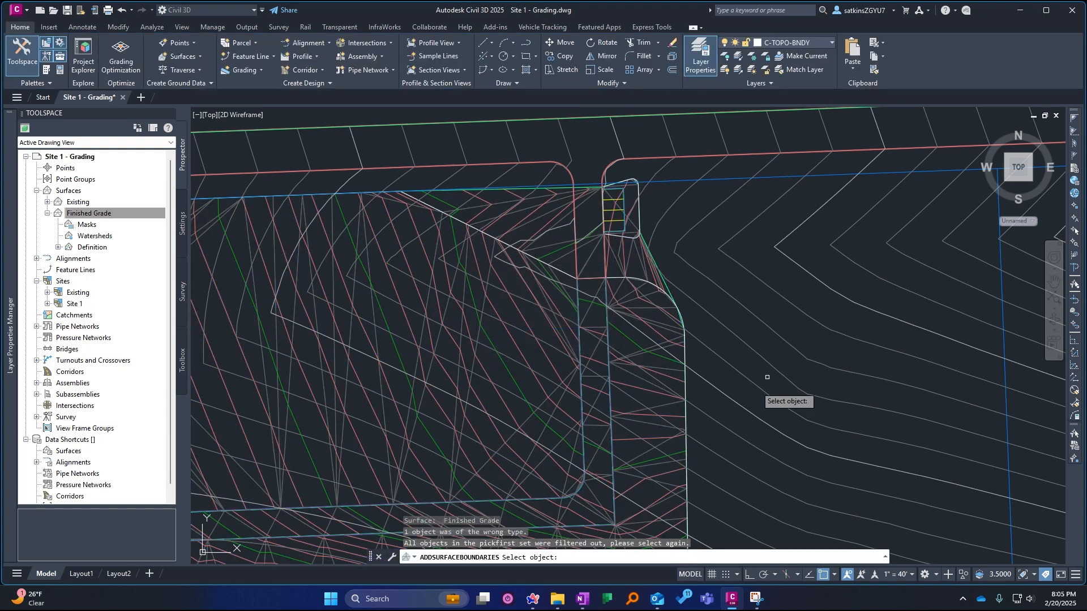
pyautogui.scroll(4, 651, 297)
pyautogui.scroll(6, 609, 243)
pyautogui.click(670, 271)
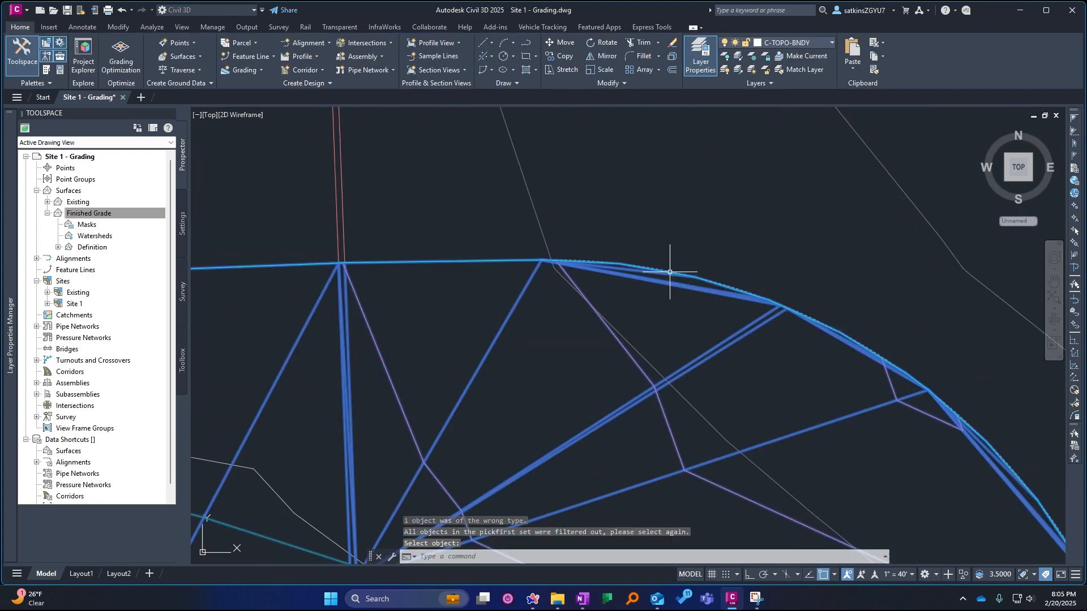
pyautogui.scroll(-8, 670, 271)
pyautogui.scroll(4, 687, 274)
pyautogui.press('Escape')
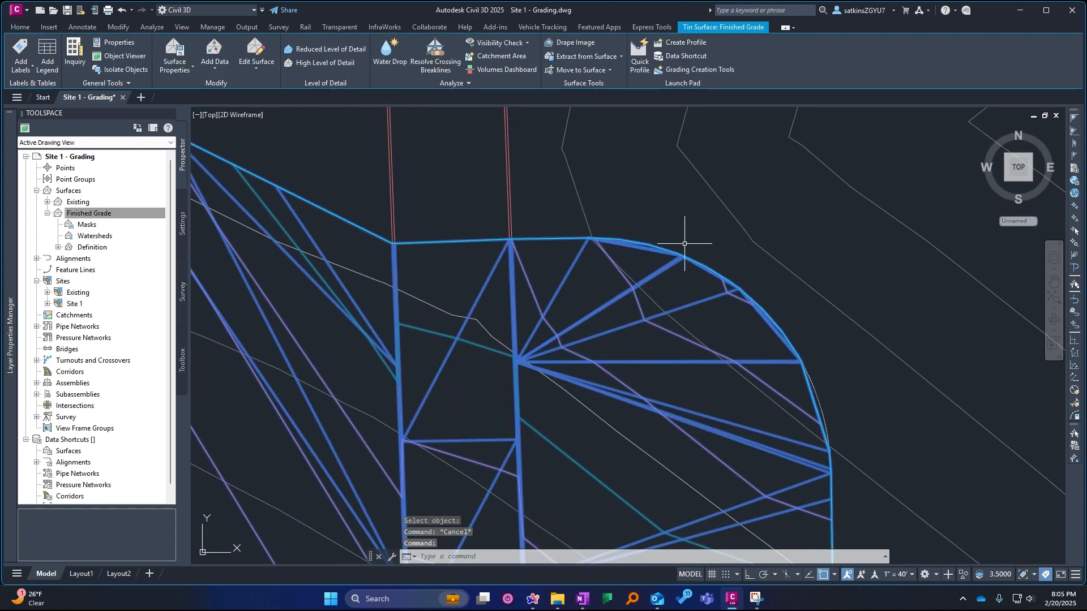
# Step: Add the small pad outline beside the driveway to Finished Grade as a Show boundary with a non-destructive breakline and 0.10' mid-ordinate distance
pyautogui.scroll(-6, 684, 249)
pyautogui.scroll(5, 691, 301)
pyautogui.press('Escape')
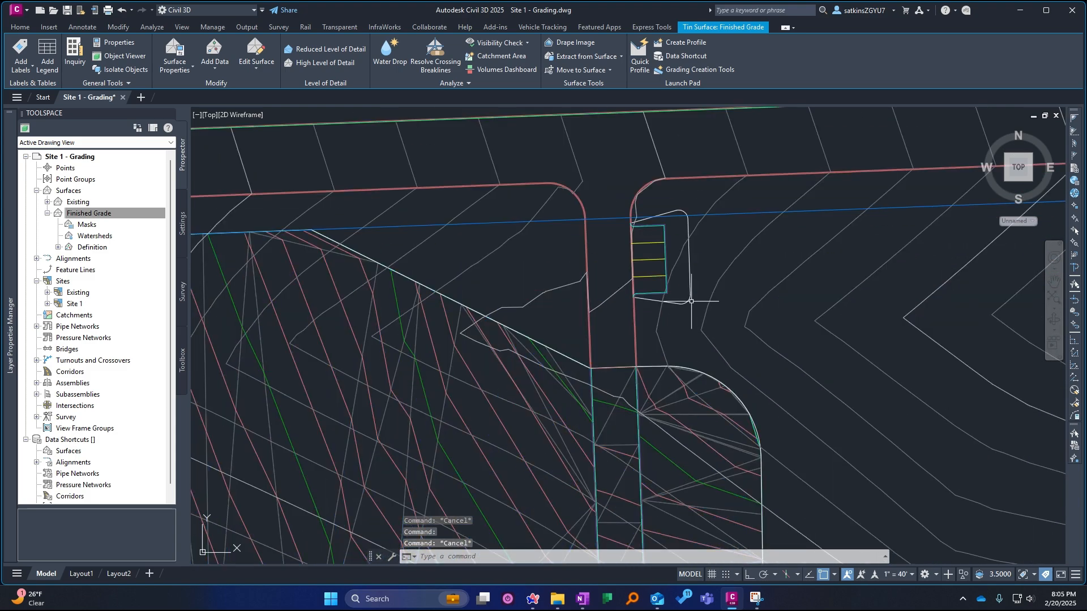
pyautogui.click(656, 381)
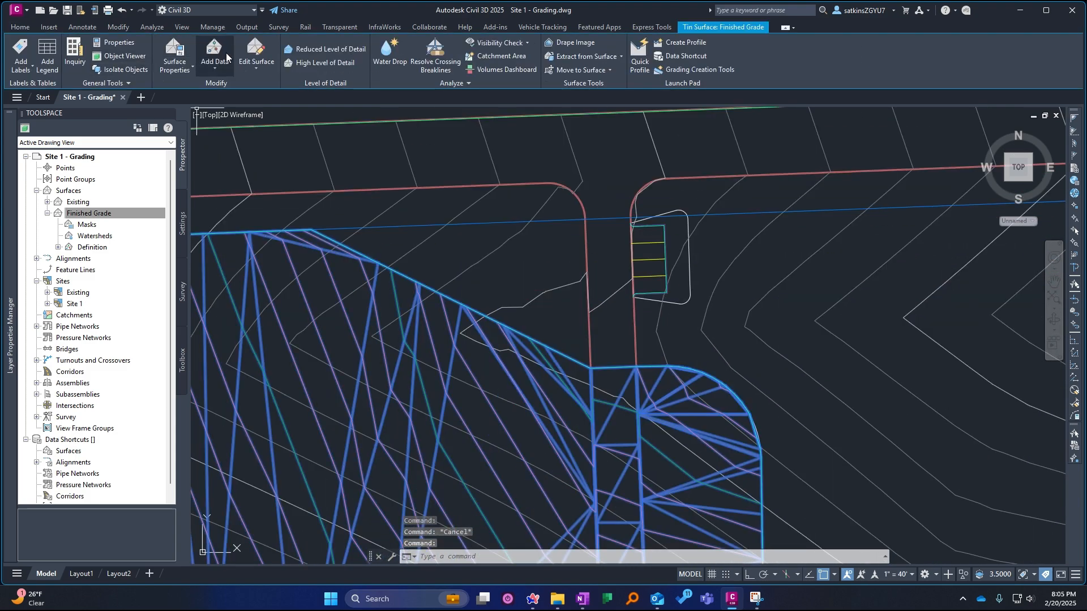
pyautogui.click(226, 54)
pyautogui.click(217, 90)
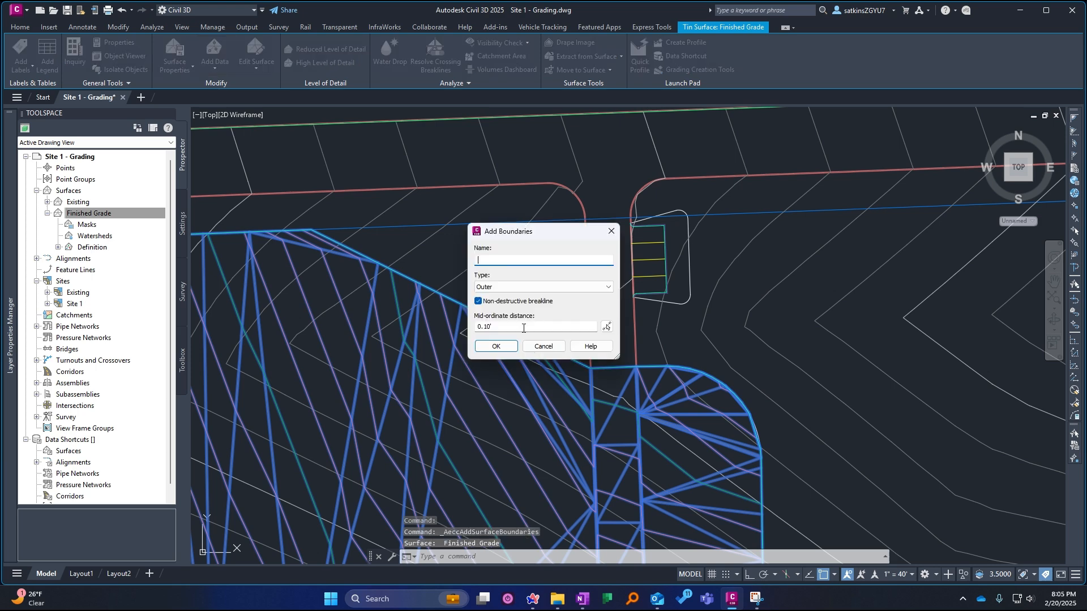
pyautogui.click(507, 311)
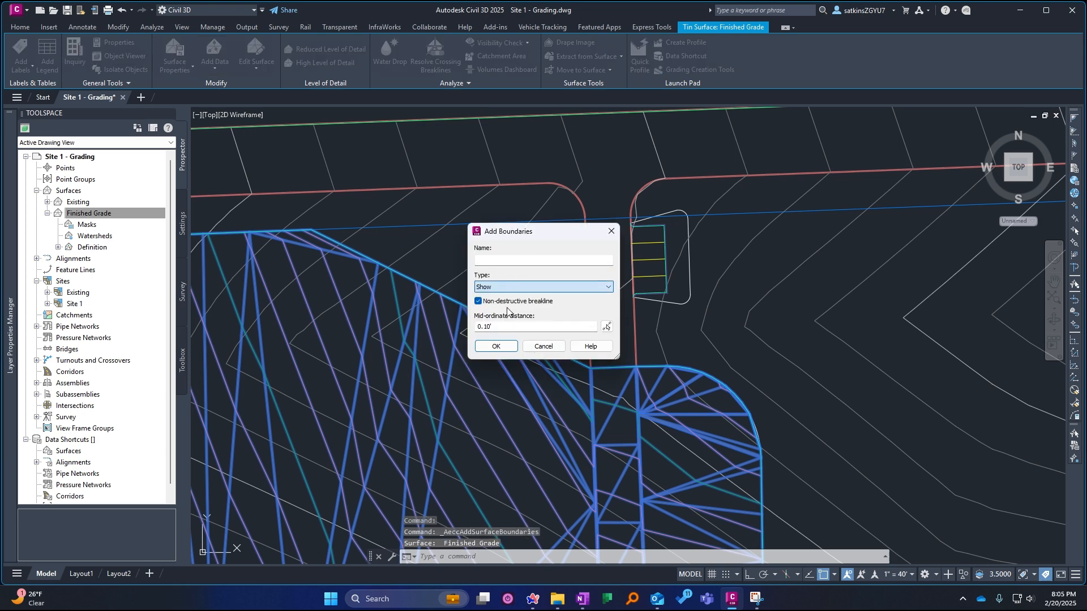
pyautogui.click(496, 347)
pyautogui.scroll(2, 697, 270)
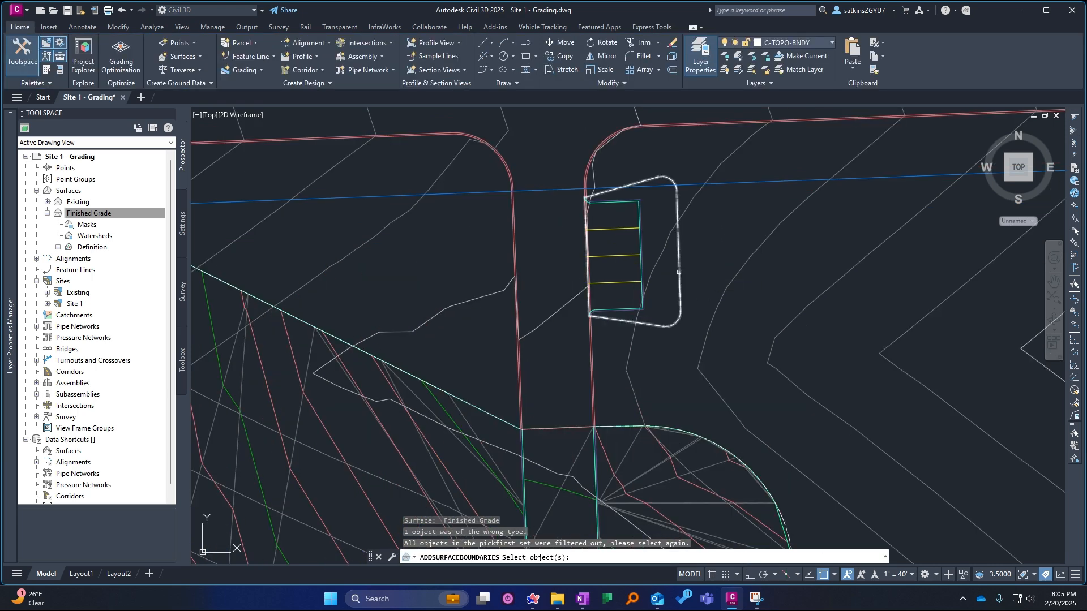
pyautogui.click(678, 272)
pyautogui.press('Return')
pyautogui.press('Escape')
pyautogui.press('Escape')
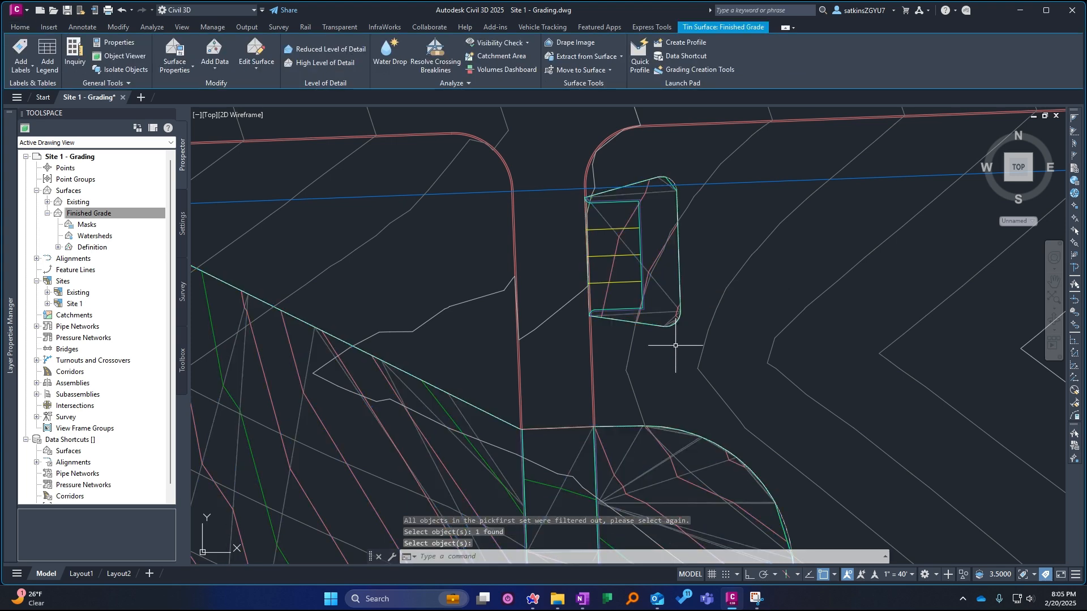
# Step: Examine how closely the Finished Grade boundary follows the rounded corners of the small pad outline
pyautogui.scroll(10, 676, 328)
pyautogui.click(675, 259)
pyautogui.click(665, 240)
pyautogui.moveTo(665, 257); pyautogui.dragTo(590, 354, button='middle')
pyautogui.scroll(-4, 589, 360)
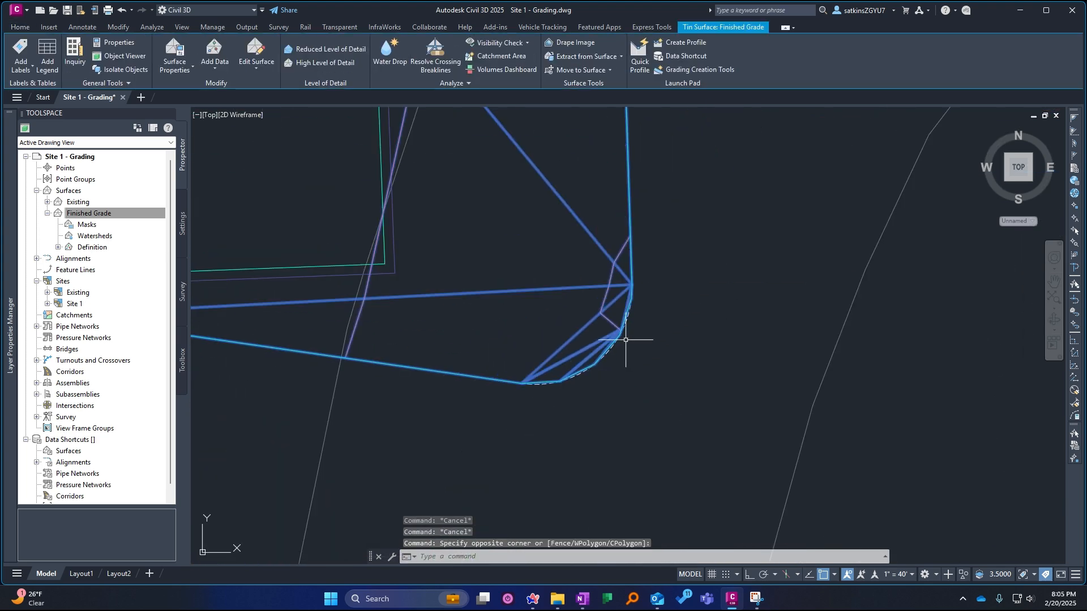
pyautogui.scroll(-4, 642, 306)
pyautogui.moveTo(650, 289); pyautogui.dragTo(593, 501, button='middle')
pyautogui.moveTo(517, 150); pyautogui.dragTo(585, 405, button='middle')
pyautogui.scroll(2, 584, 405)
pyautogui.moveTo(707, 459); pyautogui.dragTo(703, 358, button='middle')
pyautogui.scroll(4, 704, 359)
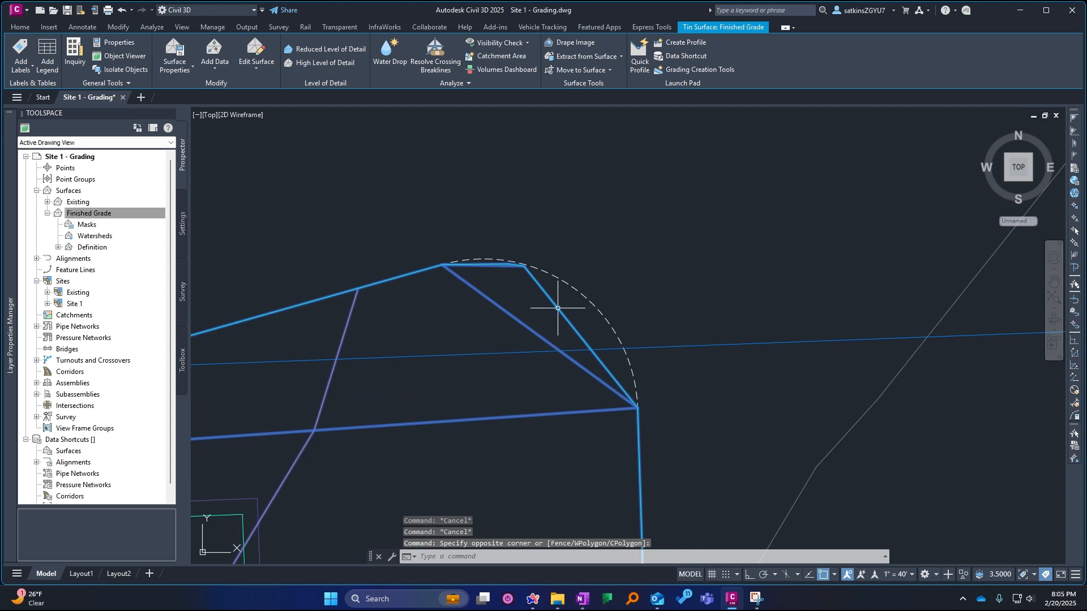
pyautogui.scroll(-6, 558, 308)
pyautogui.press('Escape')
pyautogui.press('Escape')
pyautogui.scroll(-8, 510, 443)
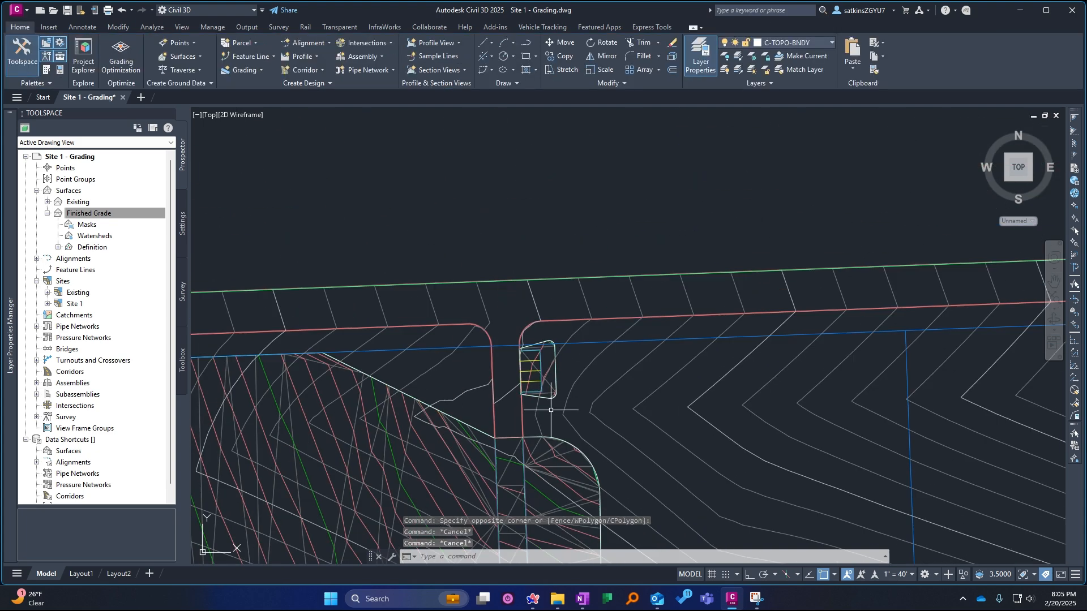
# Step: Remove the outdated Outer and Show boundaries, Boundary1 and Boundary2, from the Finished Grade definition and apply the change
pyautogui.moveTo(531, 338); pyautogui.dragTo(573, 295, button='middle')
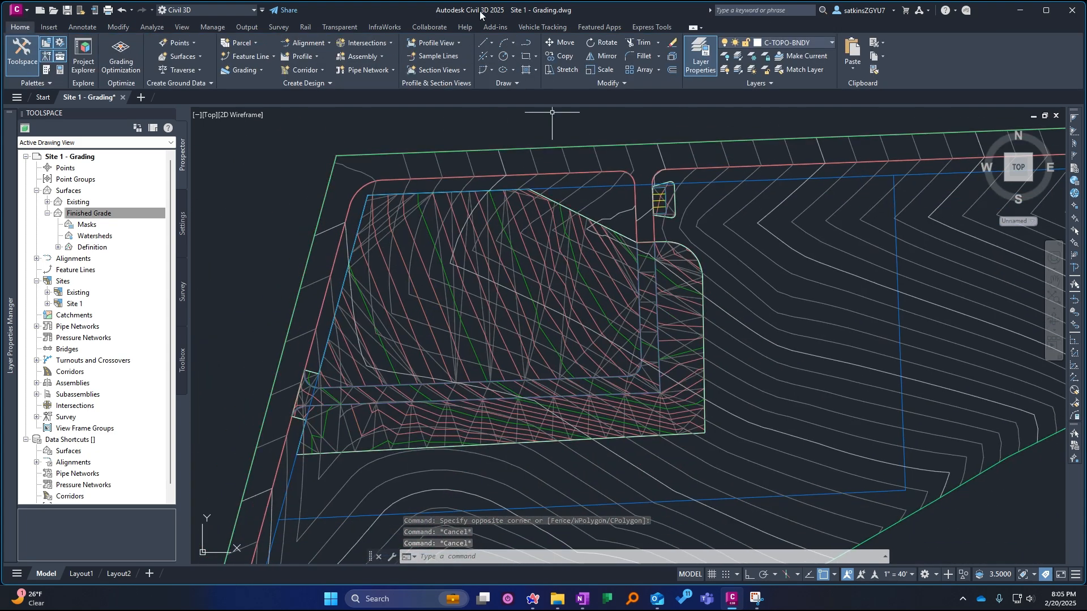
pyautogui.moveTo(477, 286); pyautogui.dragTo(407, 293, button='middle')
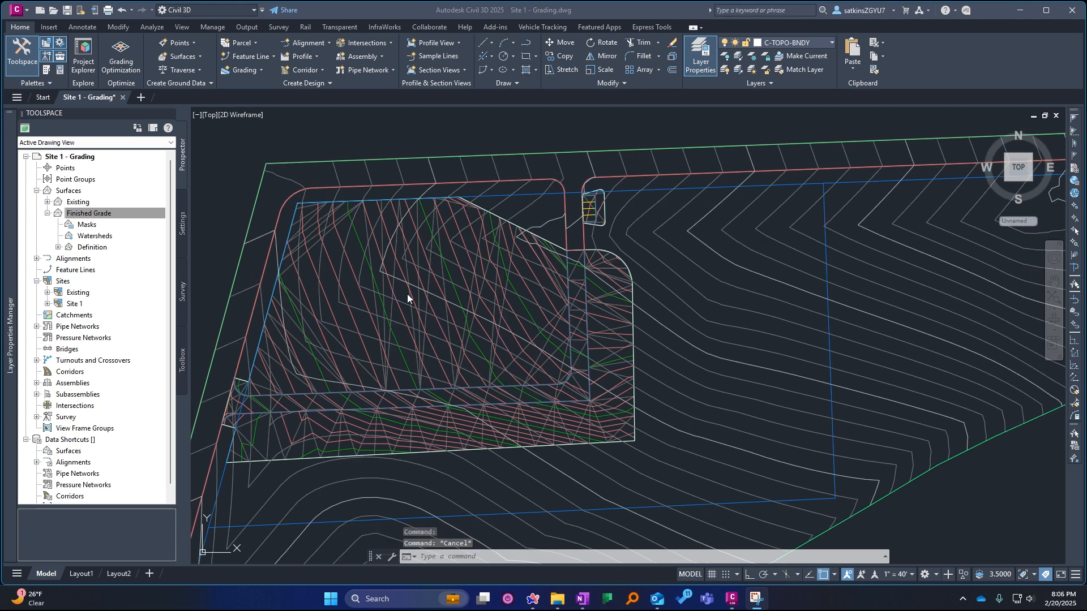
pyautogui.click(524, 284)
pyautogui.rightClick(526, 287)
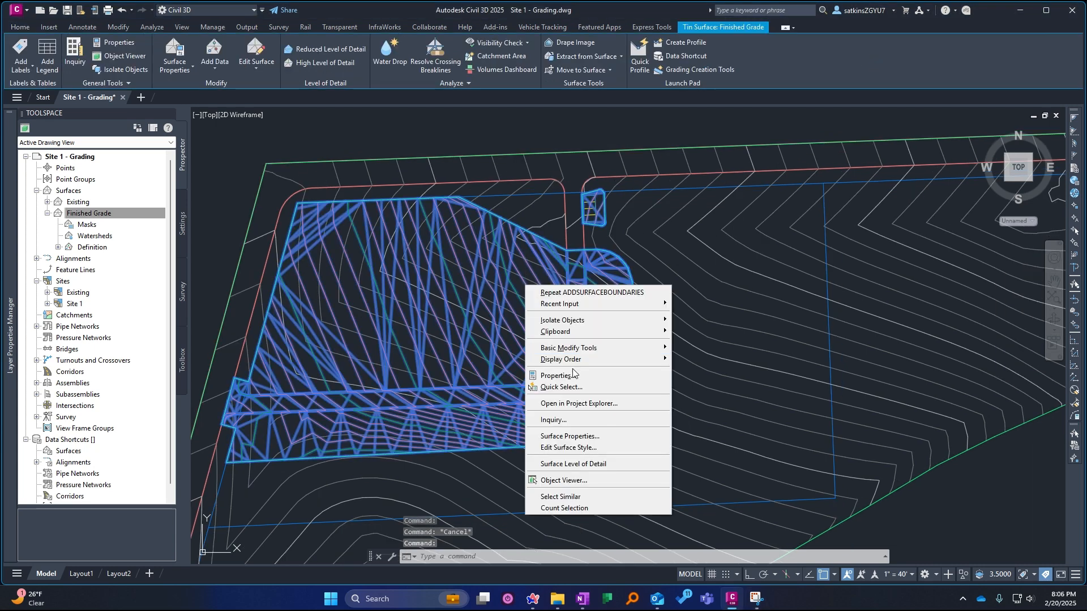
pyautogui.click(579, 436)
pyautogui.click(466, 329)
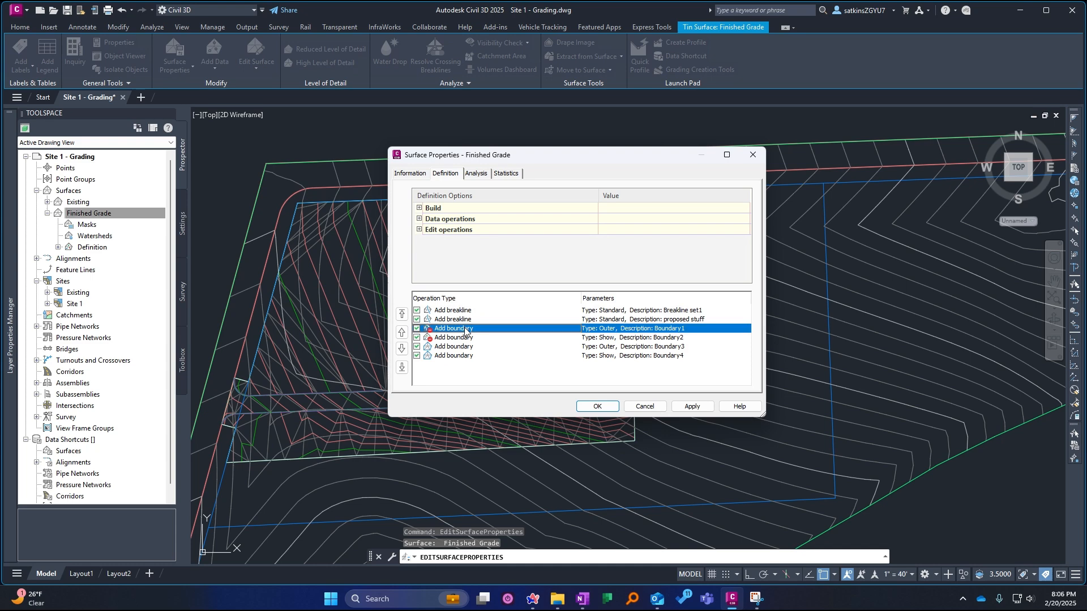
pyautogui.keyDown('shift'); pyautogui.click(448, 338); pyautogui.keyUp('shift')
pyautogui.rightClick(471, 331)
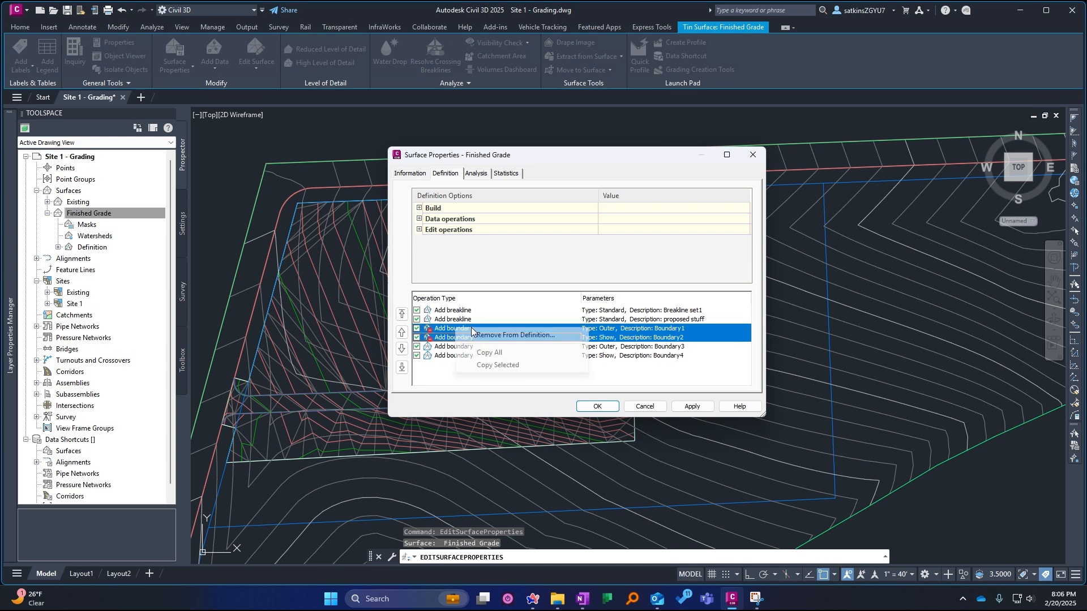
pyautogui.click(503, 335)
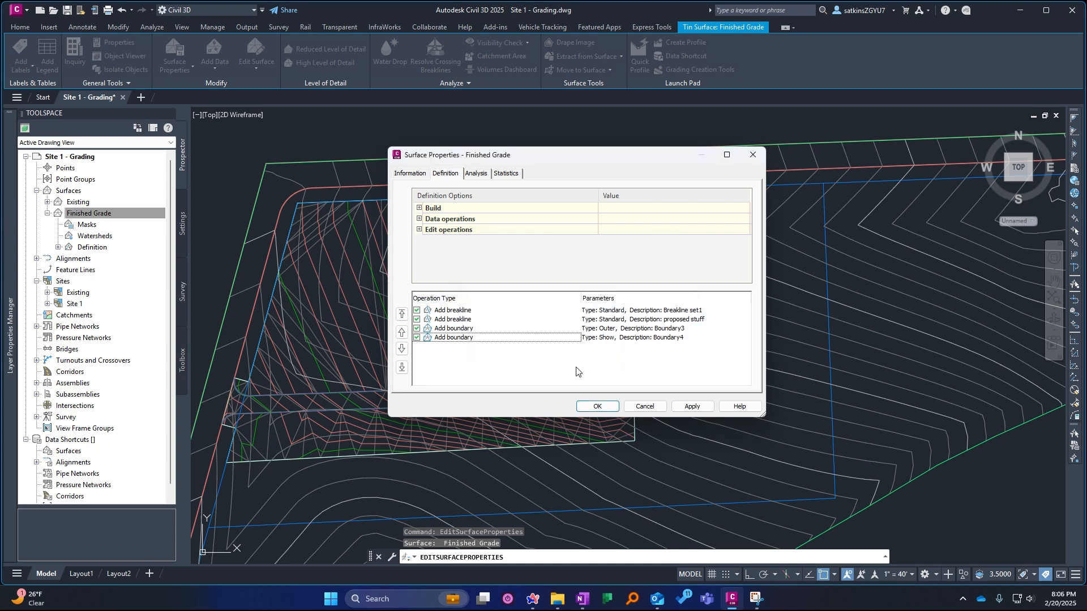
pyautogui.click(591, 405)
pyautogui.click(493, 262)
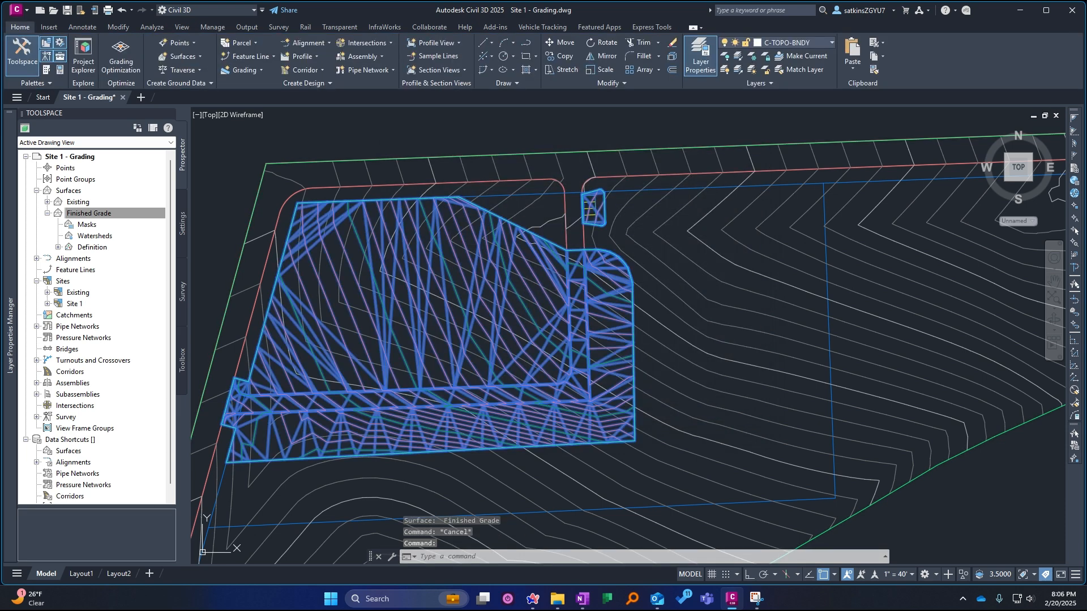
# Step: Check which components the Finished Grade surface style displays in the Model view direction
pyautogui.click(542, 296)
pyautogui.rightClick(541, 295)
pyautogui.click(610, 456)
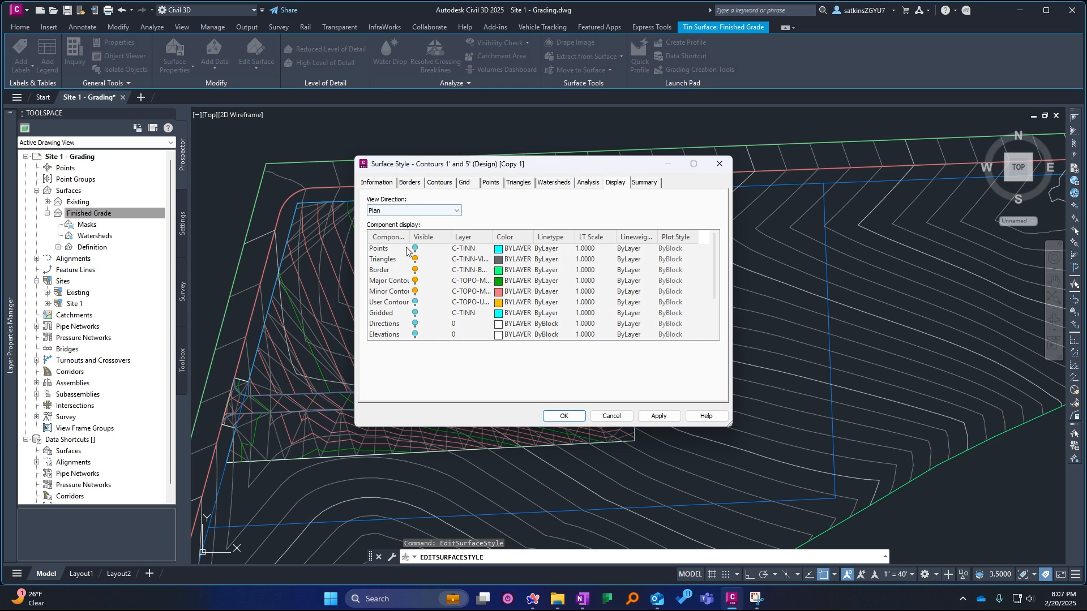
pyautogui.click(411, 212)
pyautogui.click(401, 222)
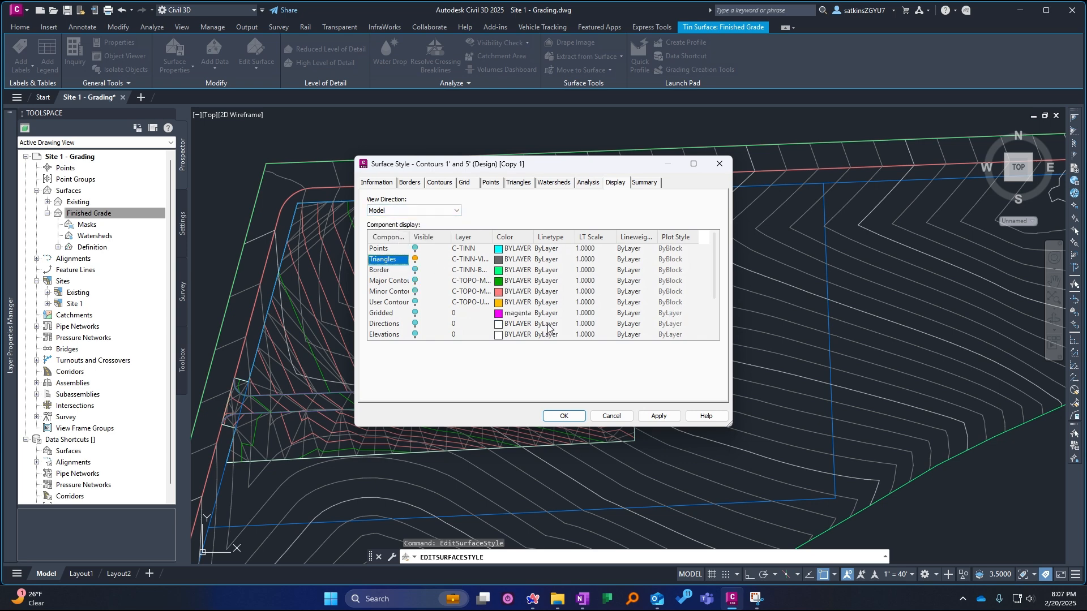
pyautogui.click(564, 416)
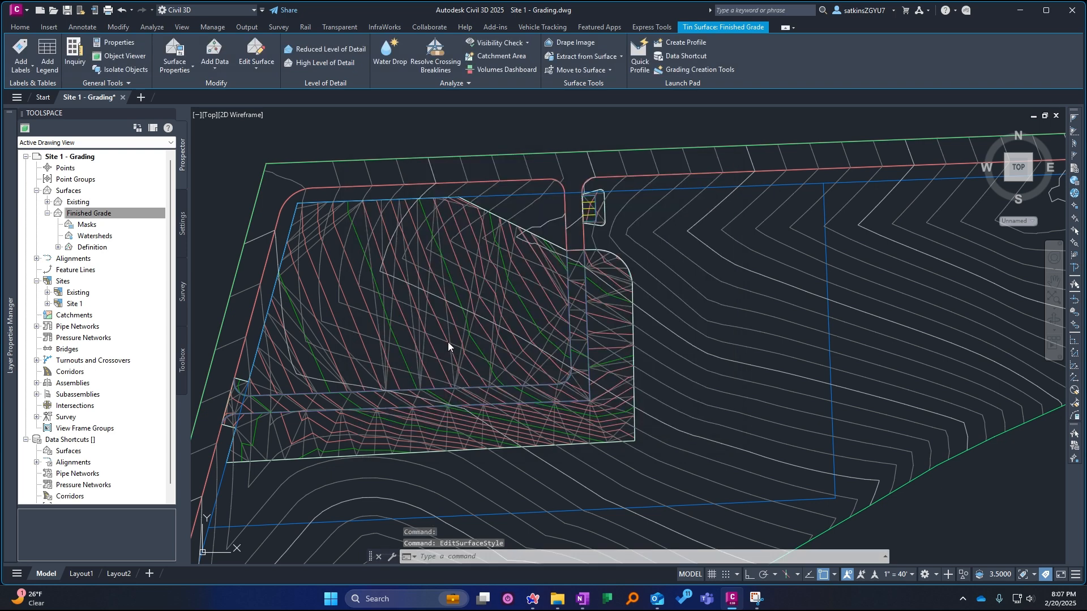
pyautogui.press('Escape')
# Step: Open the Finished Grade surface in an enlarged Object Viewer with the Shaded visual style
pyautogui.click(453, 299)
pyautogui.press('Escape')
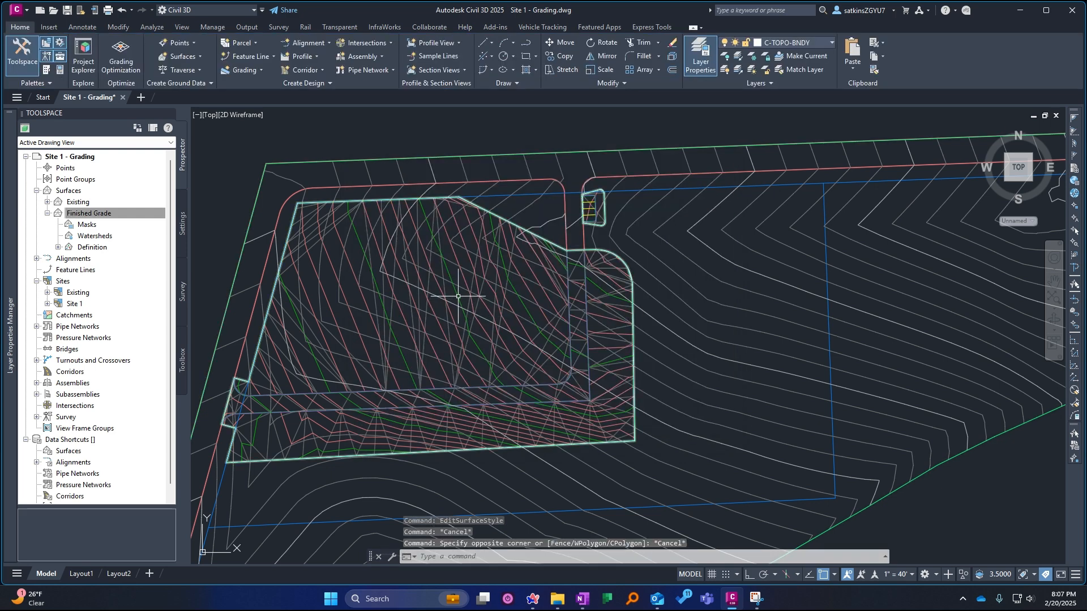
pyautogui.click(457, 297)
pyautogui.rightClick(457, 297)
pyautogui.click(508, 494)
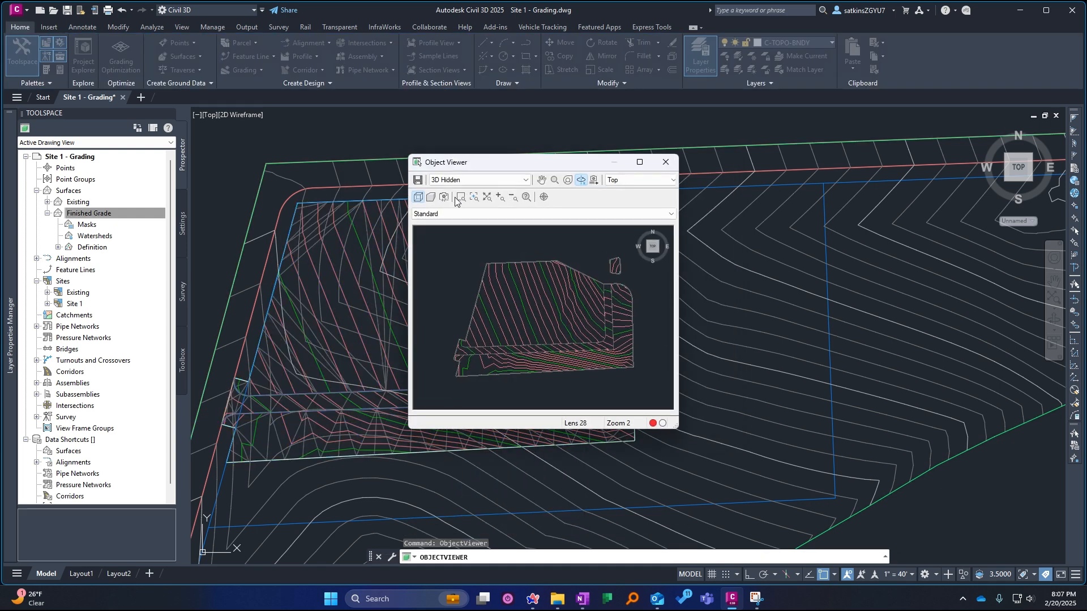
pyautogui.moveTo(533, 158); pyautogui.dragTo(532, 159)
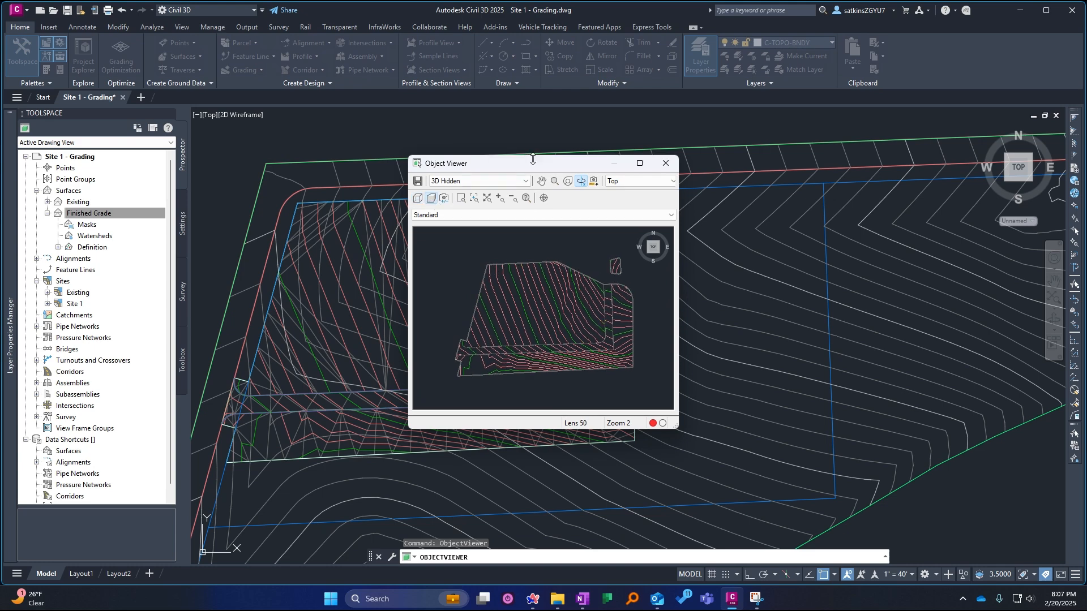
pyautogui.click(480, 181)
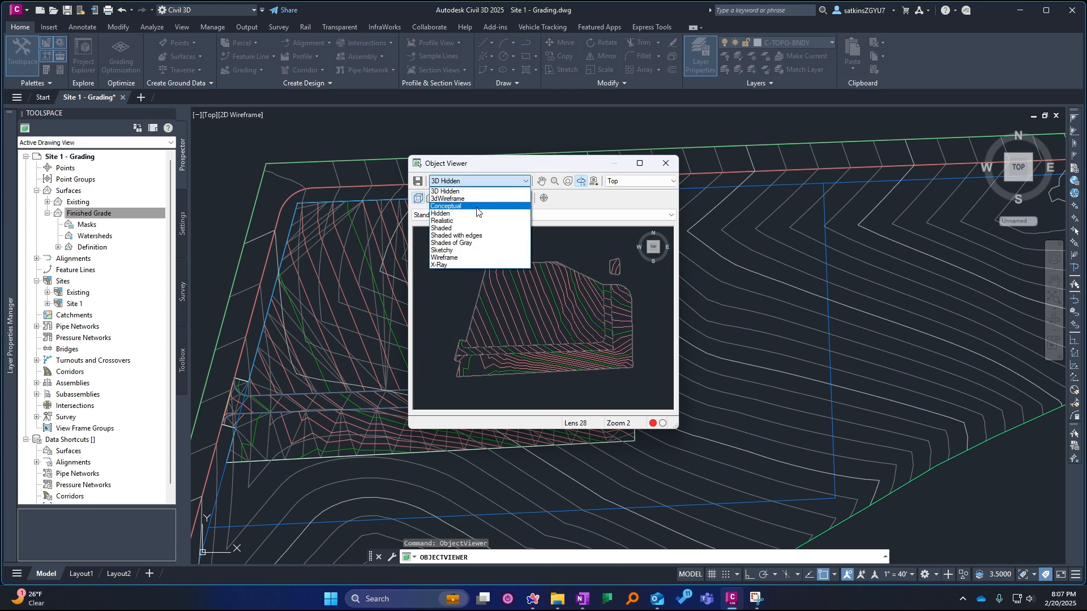
pyautogui.click(461, 228)
pyautogui.moveTo(544, 170); pyautogui.dragTo(524, 2)
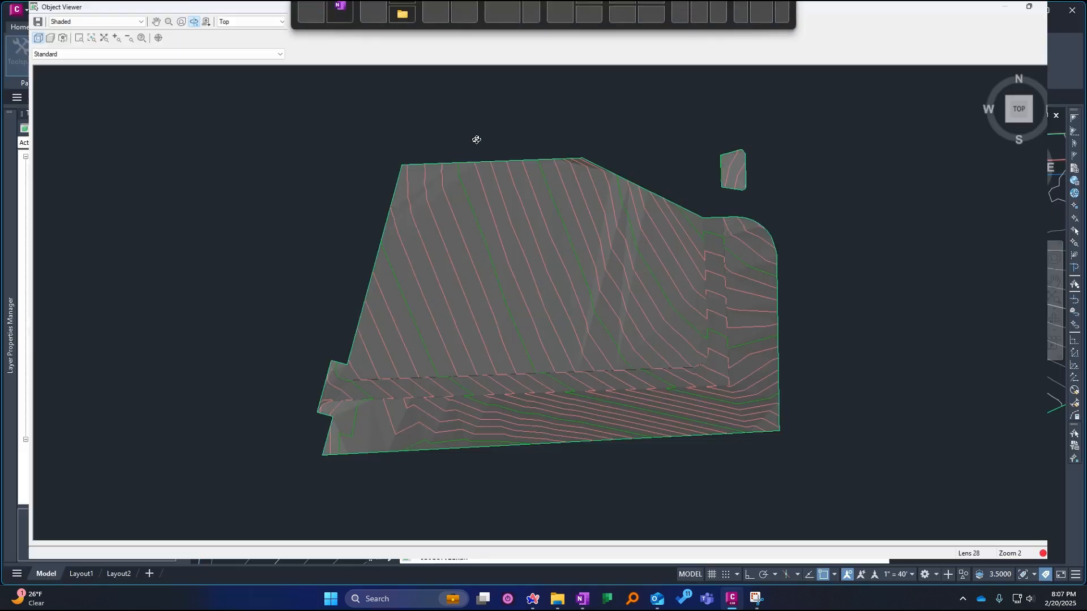
# Step: Examine the shaded Finished Grade surface in 3D from several angles, including the detached small pad and the main site area
pyautogui.moveTo(509, 271); pyautogui.dragTo(512, 122)
pyautogui.scroll(5, 566, 339)
pyautogui.moveTo(631, 388); pyautogui.dragTo(408, 257, button='middle')
pyautogui.scroll(-3, 370, 235)
pyautogui.moveTo(369, 236)
pyautogui.mouseDown()
pyautogui.moveTo(468, 245)
pyautogui.moveTo(490, 226)
pyautogui.mouseUp()
pyautogui.moveTo(631, 240); pyautogui.dragTo(558, 249)
pyautogui.scroll(2, 659, 145)
pyautogui.moveTo(660, 144); pyautogui.dragTo(490, 394, button='middle')
pyautogui.scroll(6, 492, 393)
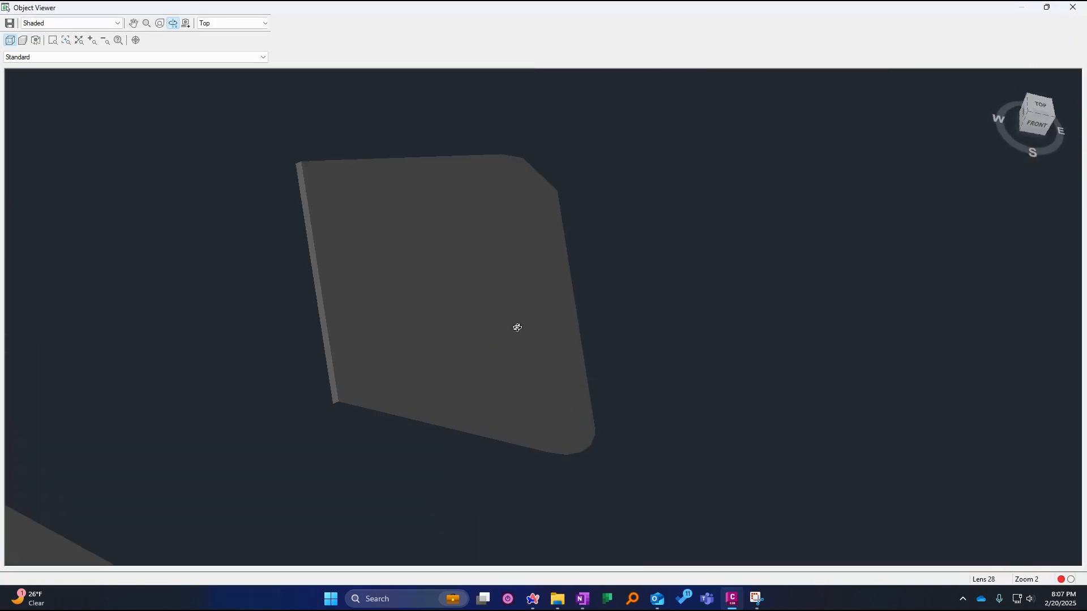
pyautogui.moveTo(517, 327); pyautogui.dragTo(555, 219, button='middle')
pyautogui.scroll(-4, 391, 408)
pyautogui.moveTo(419, 344); pyautogui.dragTo(397, 340)
pyautogui.scroll(-3, 430, 345)
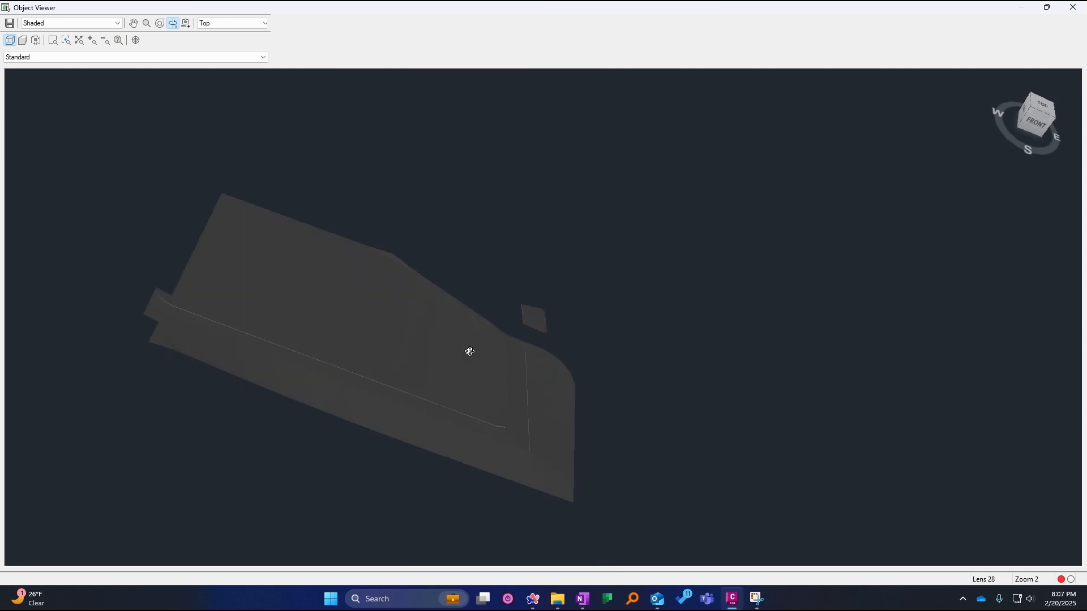
pyautogui.moveTo(468, 352)
pyautogui.mouseDown()
pyautogui.moveTo(379, 274)
pyautogui.moveTo(447, 216)
pyautogui.moveTo(448, 322)
pyautogui.moveTo(351, 376)
pyautogui.moveTo(566, 417)
pyautogui.moveTo(662, 417)
pyautogui.moveTo(735, 356)
pyautogui.moveTo(521, 347)
pyautogui.moveTo(616, 340)
pyautogui.moveTo(760, 277)
pyautogui.moveTo(693, 234)
pyautogui.mouseUp()
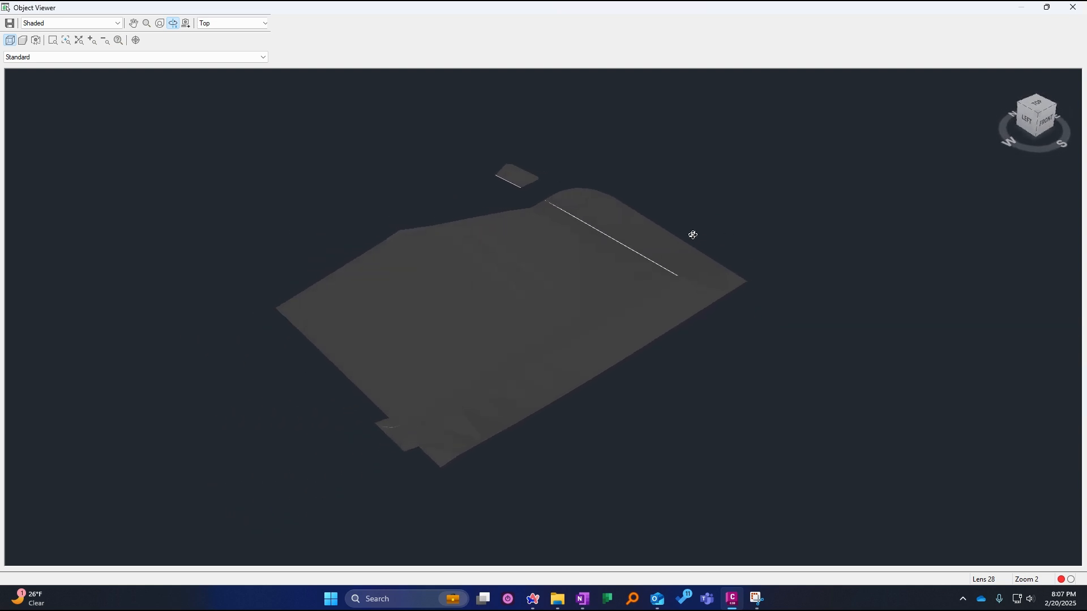